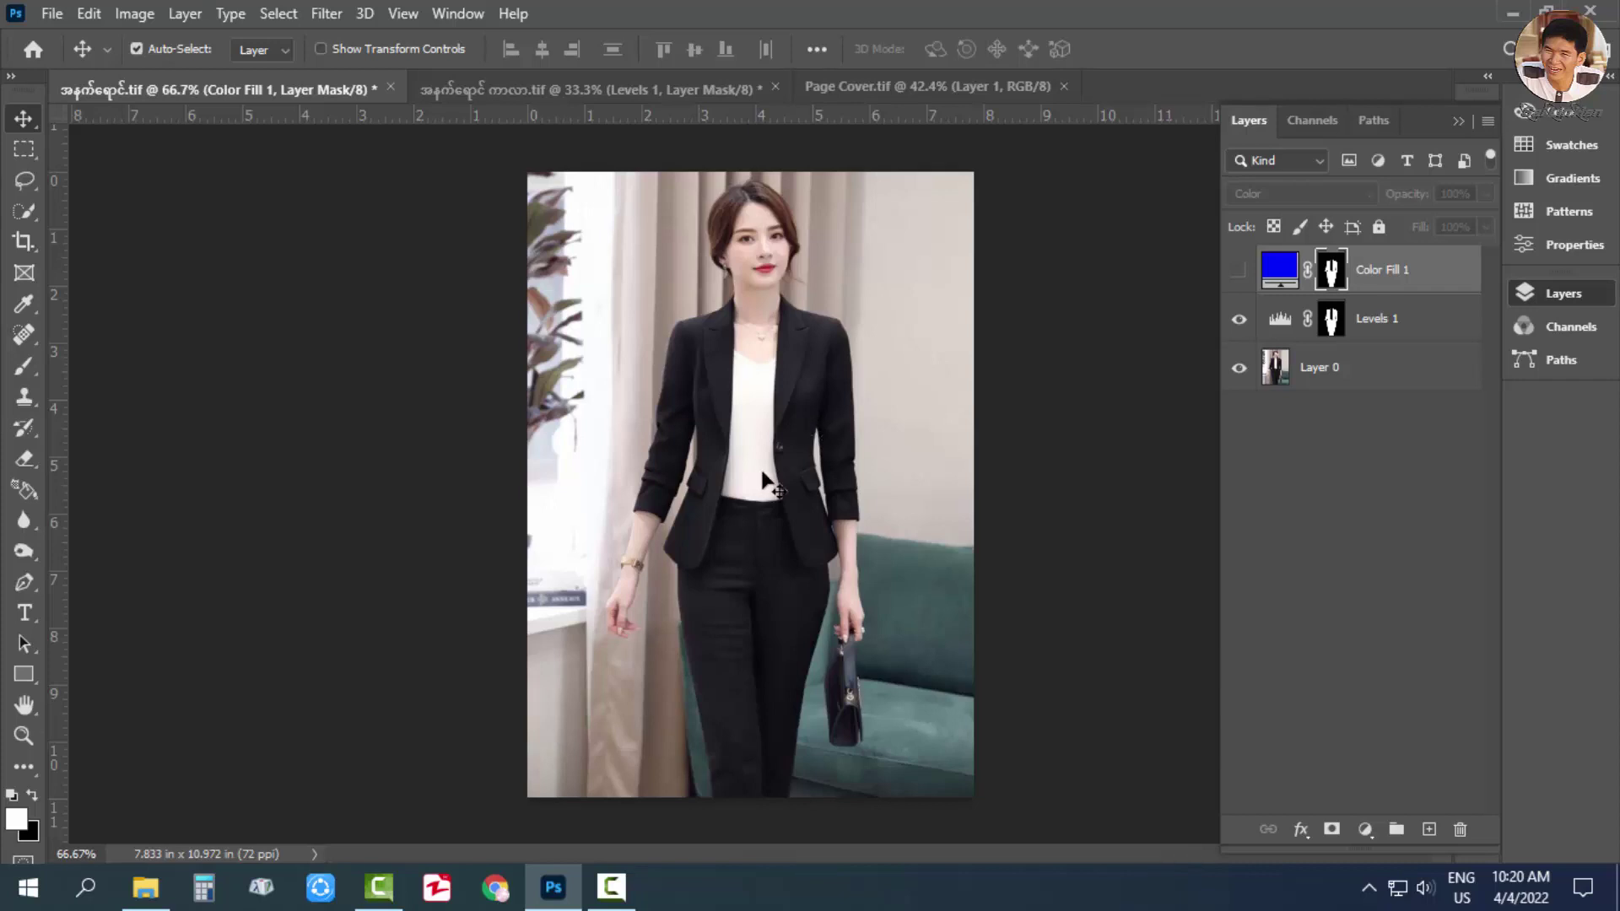
Show the Color Fill 1 layer over the suit and change its fill colour from the colour picker to crimson red.
click(1239, 270)
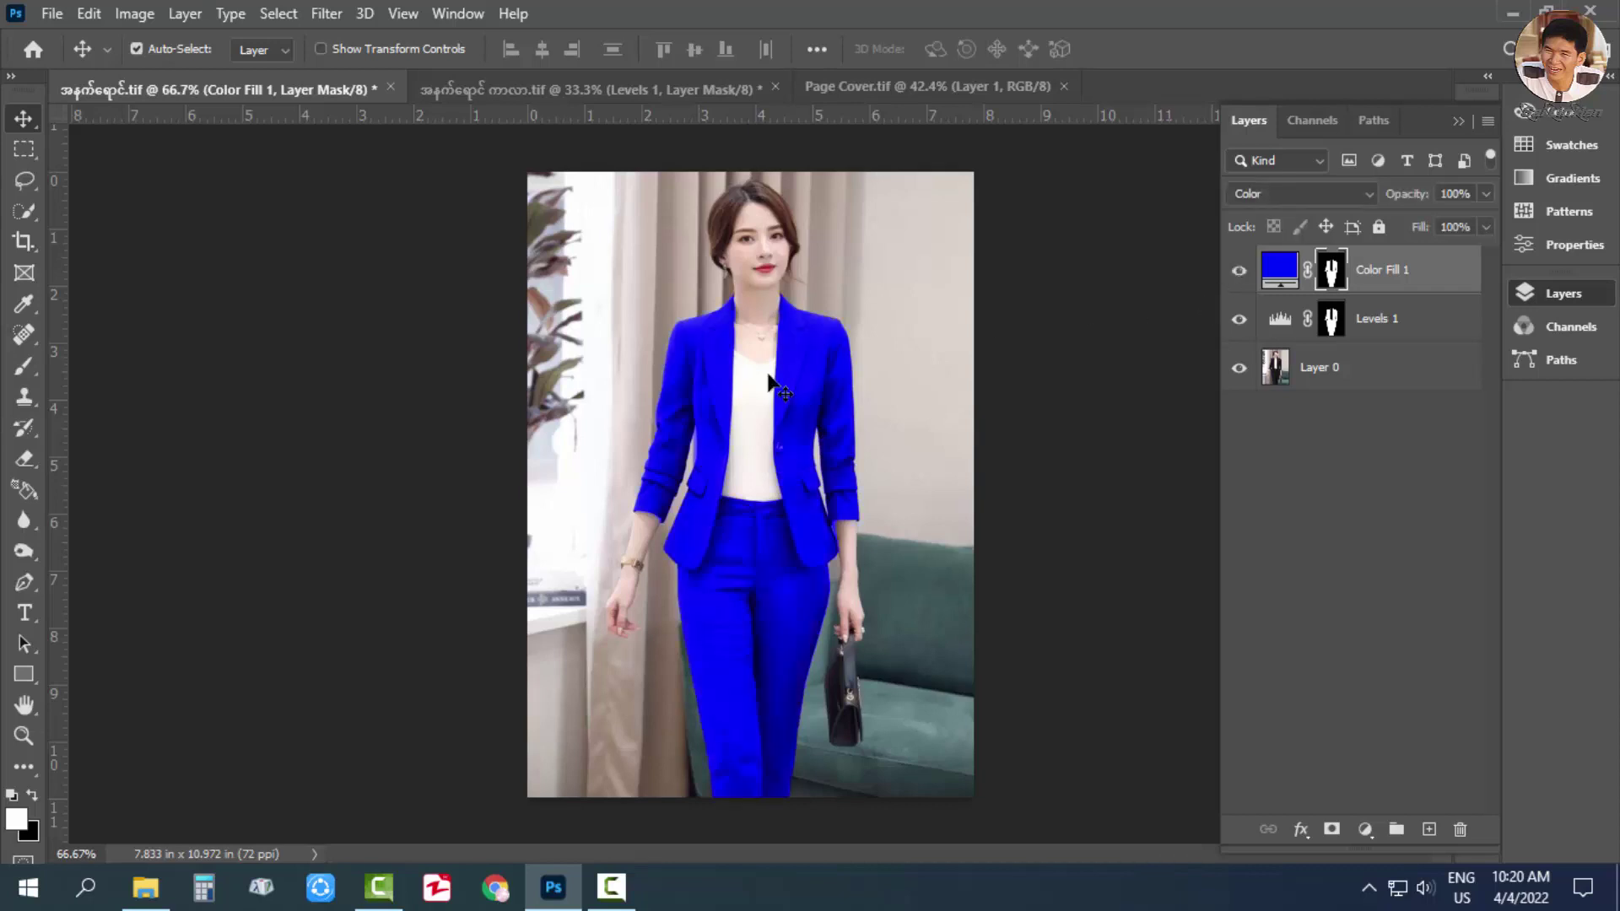
double_click(1280, 287)
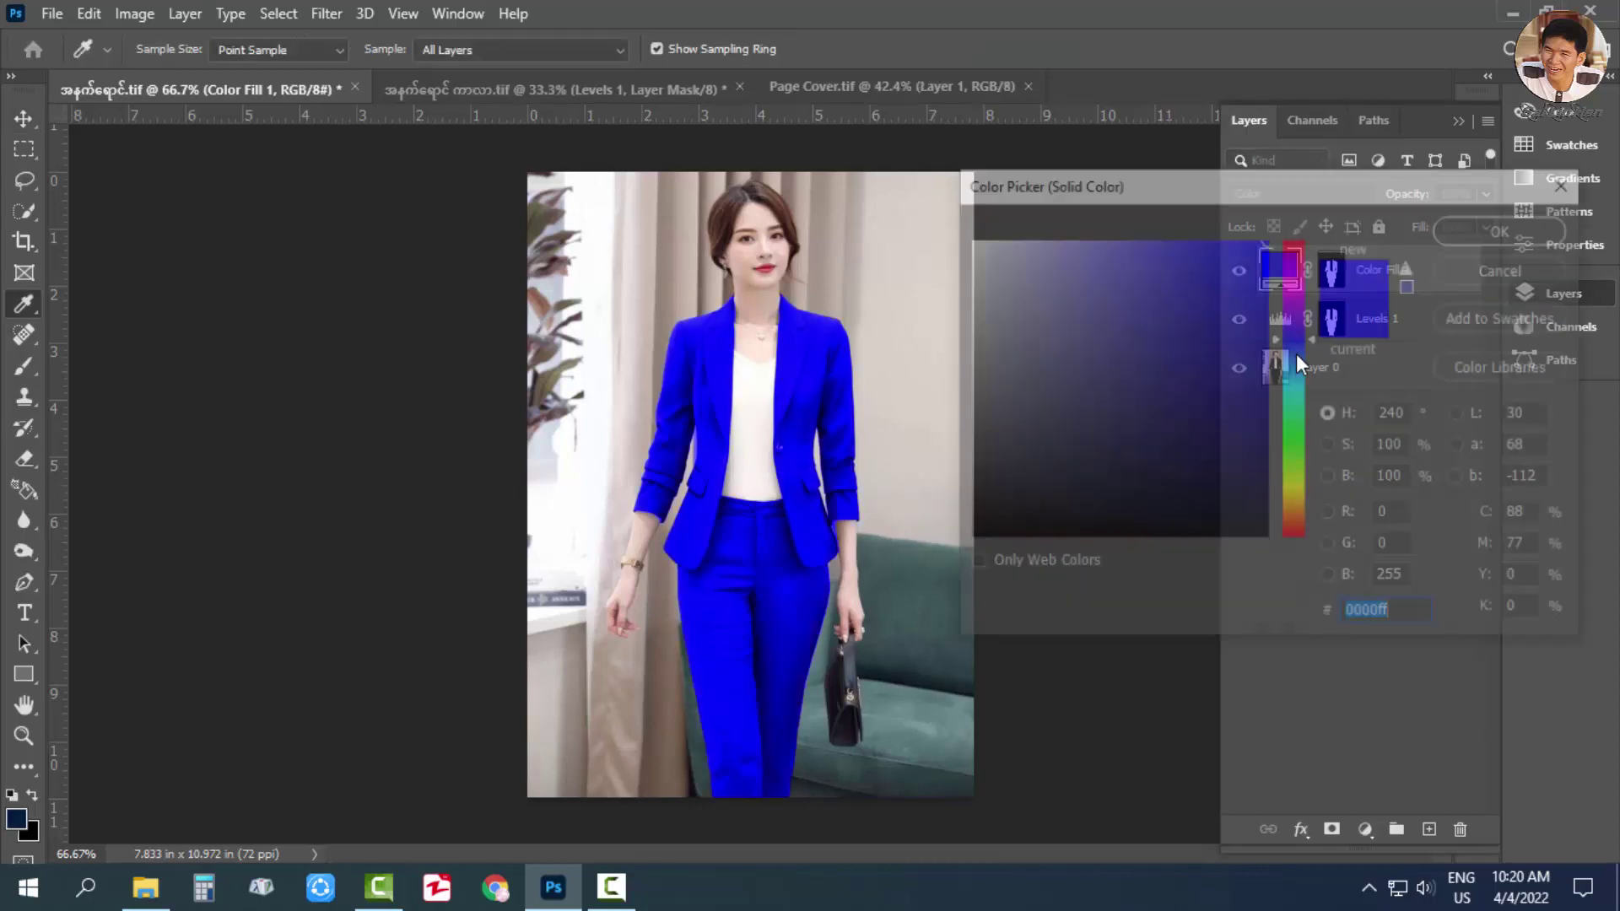
drag(1296, 309, 1275, 249)
click(1499, 230)
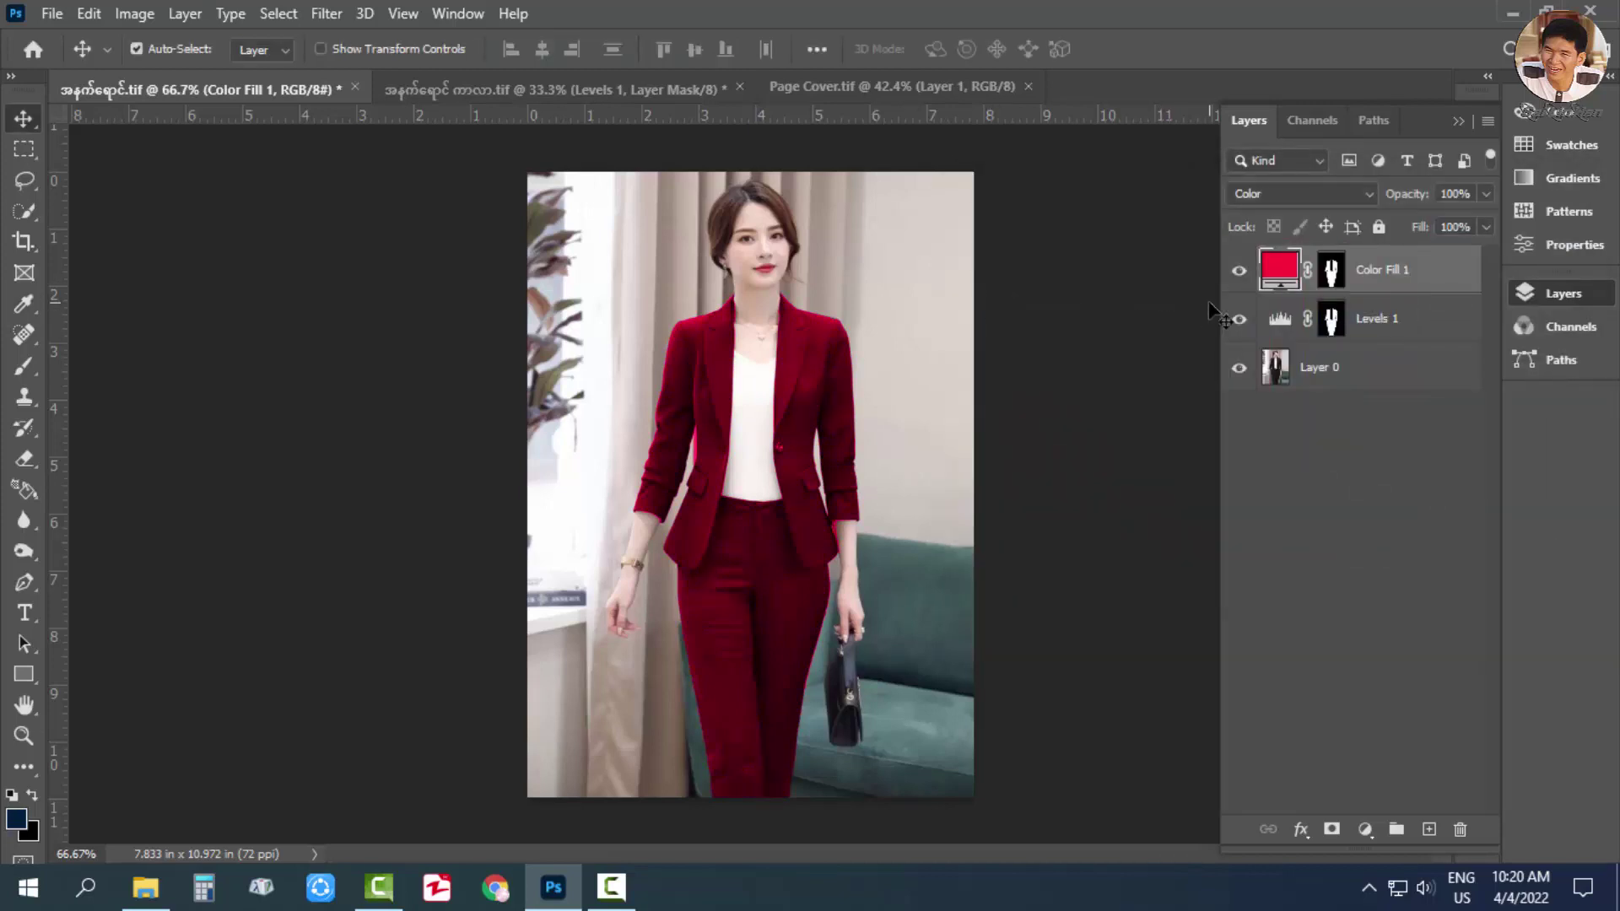
Hide the Color Fill 1 and Levels 1 layers and delete both, keeping only Layer 0.
click(1238, 270)
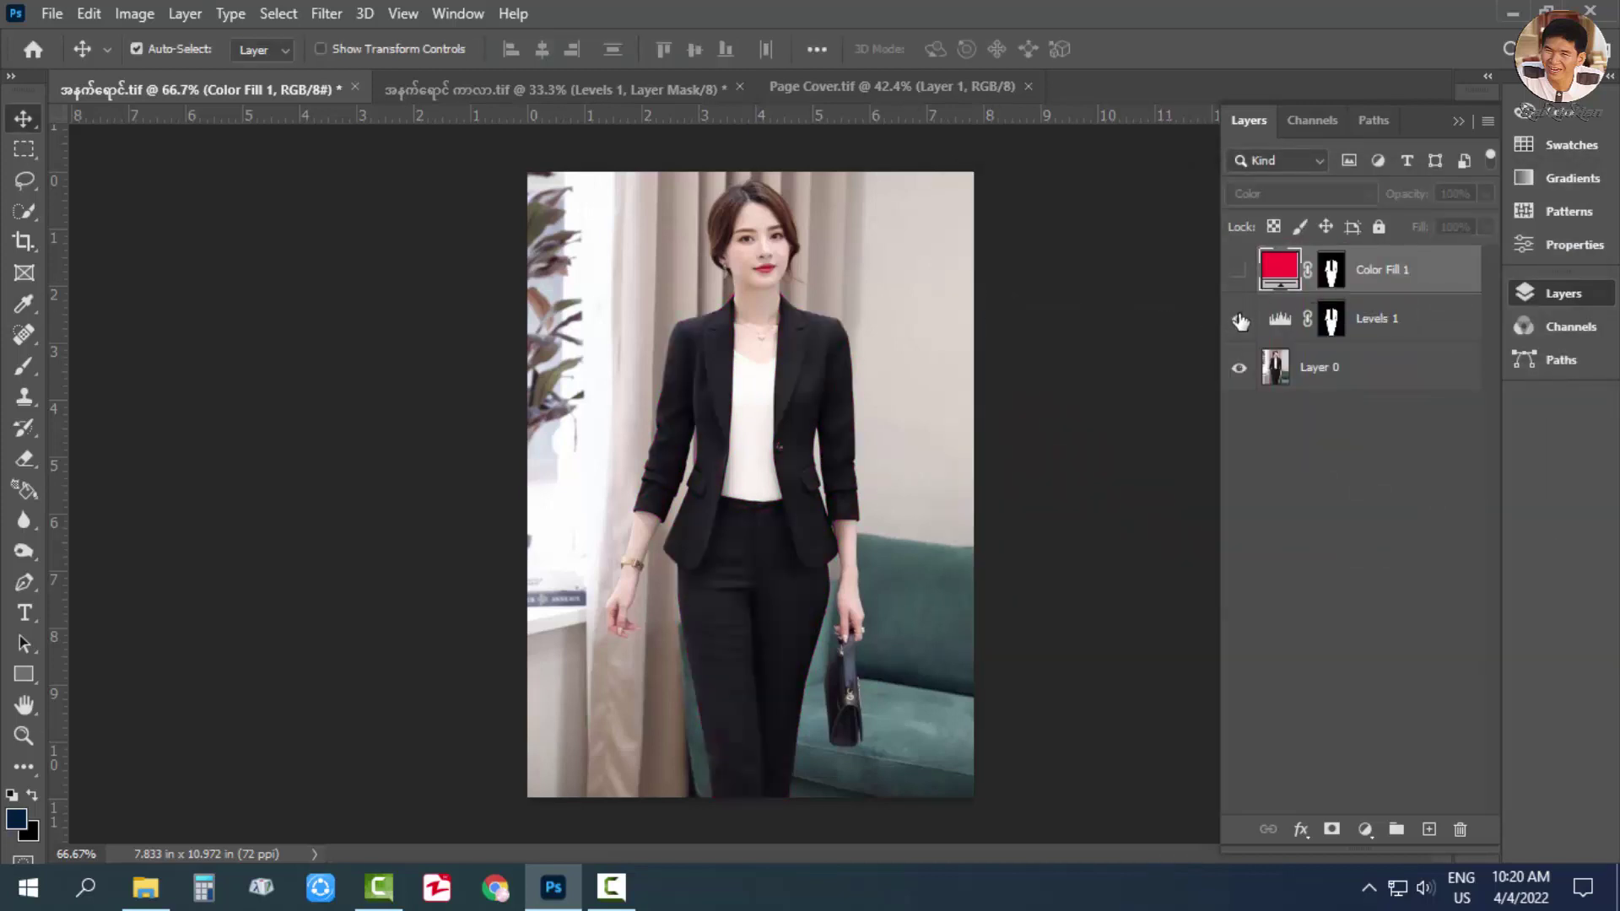
click(1240, 320)
click(1366, 306)
shift+click(1371, 278)
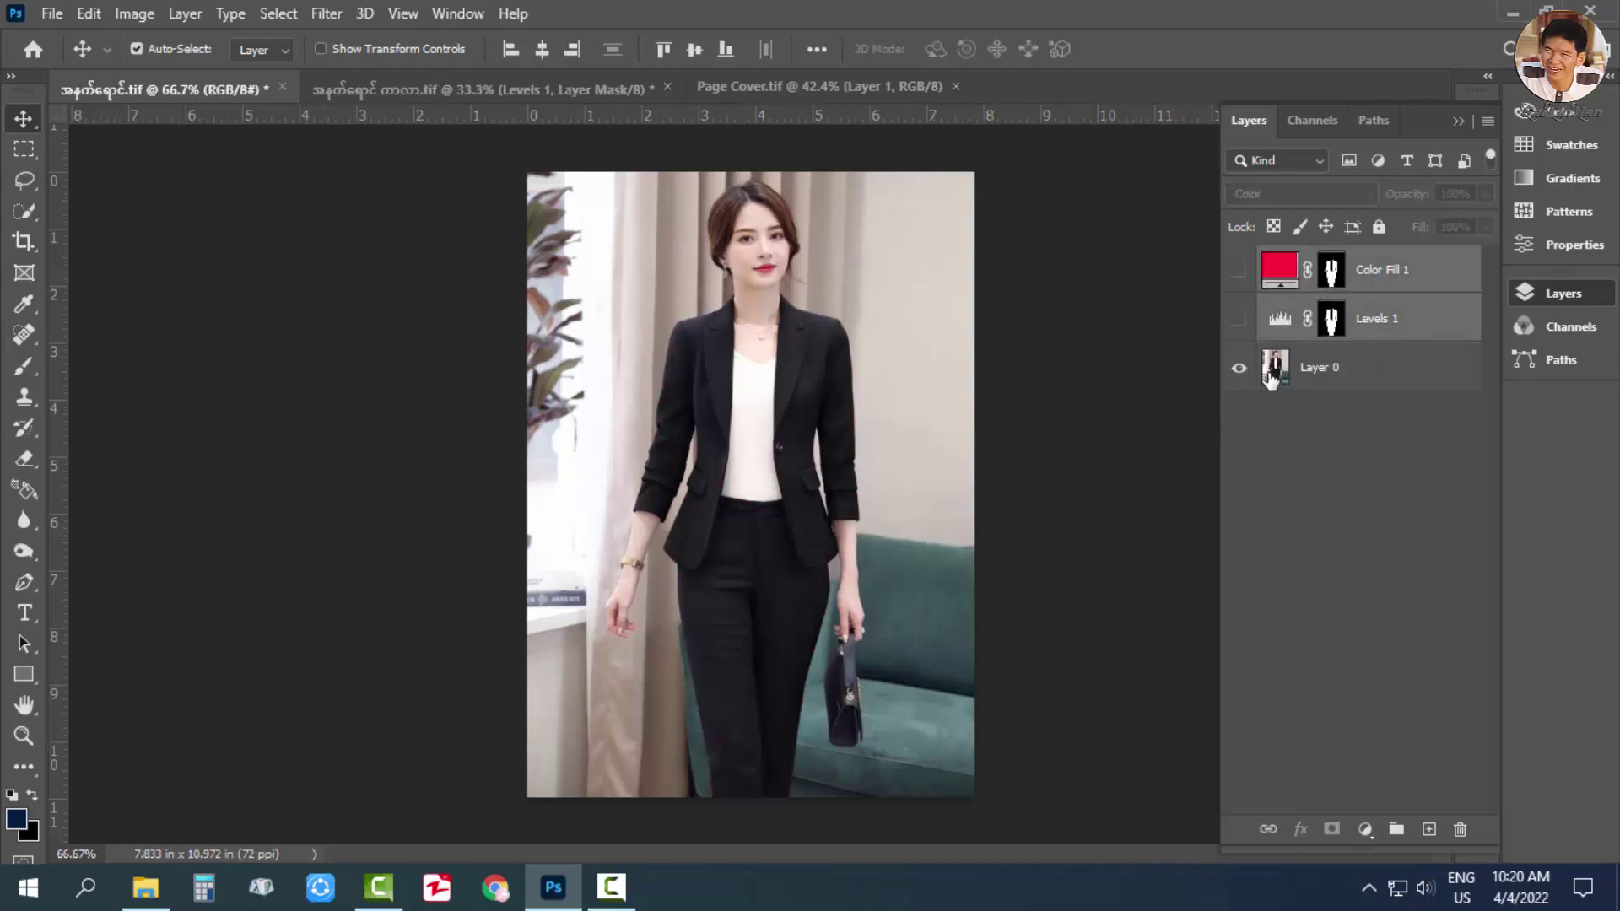
drag(1369, 321, 1463, 832)
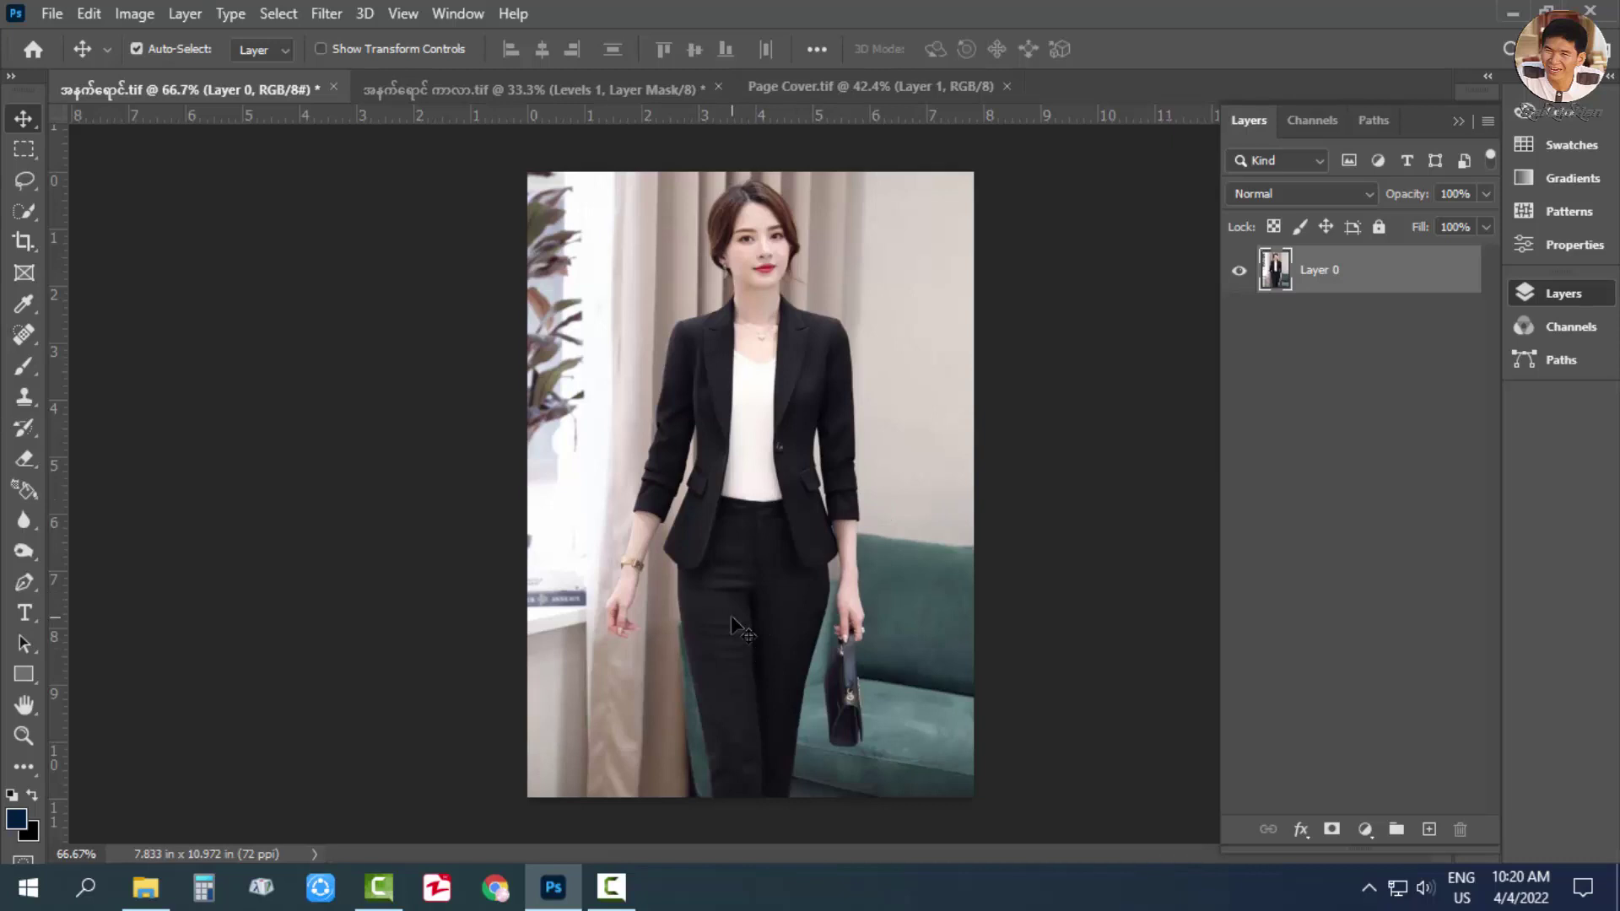
Select the black trousers and lower jacket with the Quick Selection tool, and grow the selection to the whole suit.
click(15, 214)
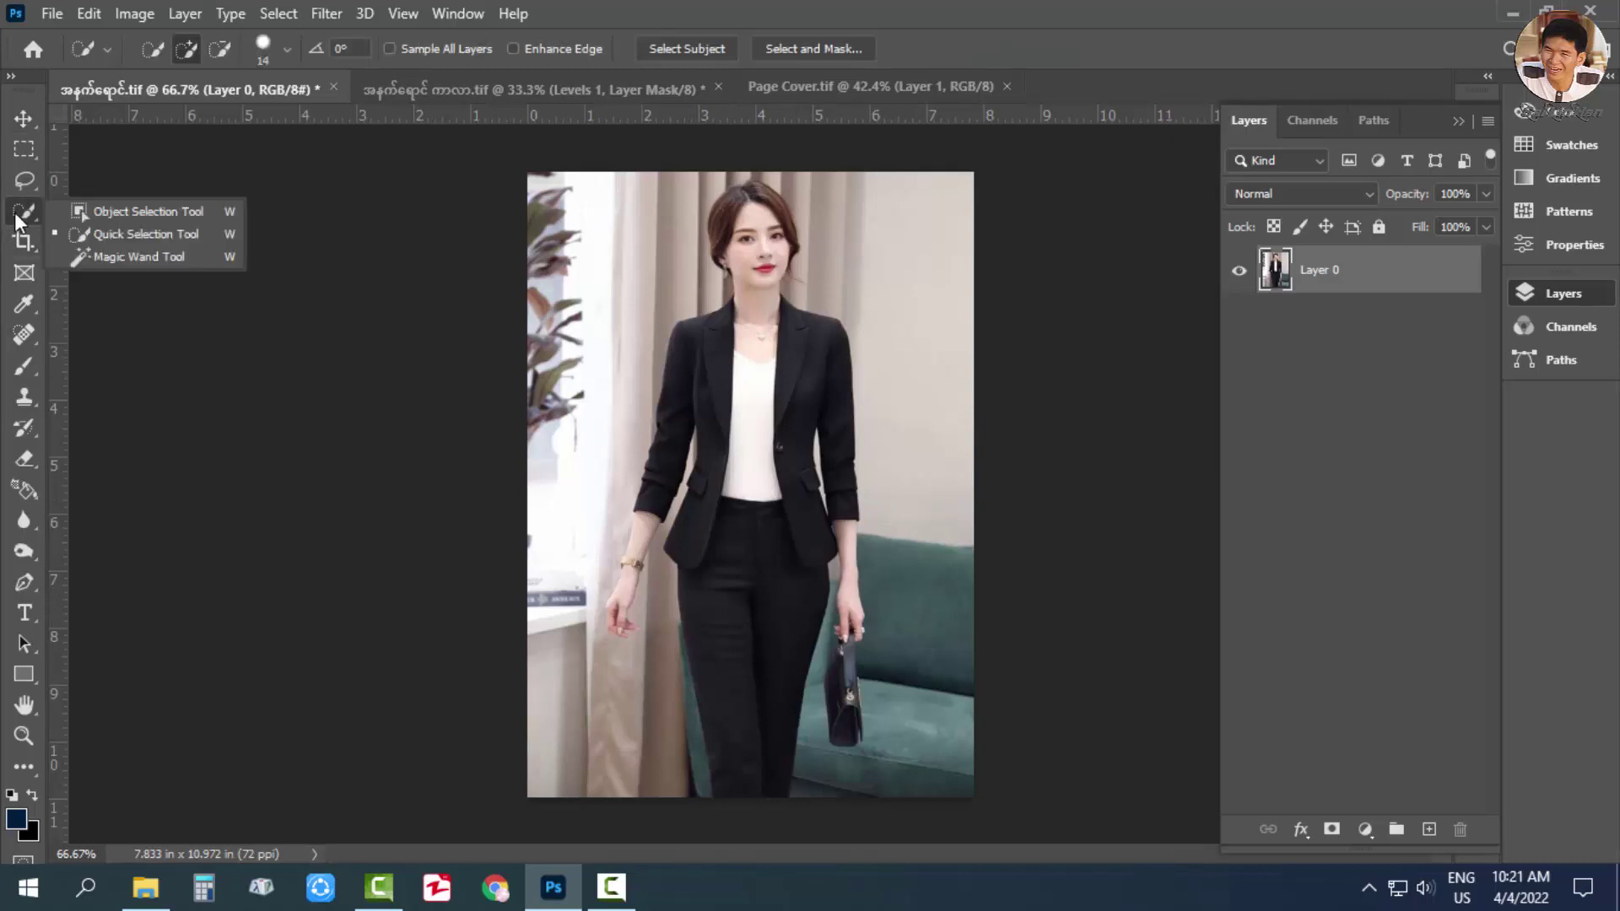
click(113, 236)
drag(719, 553, 746, 642)
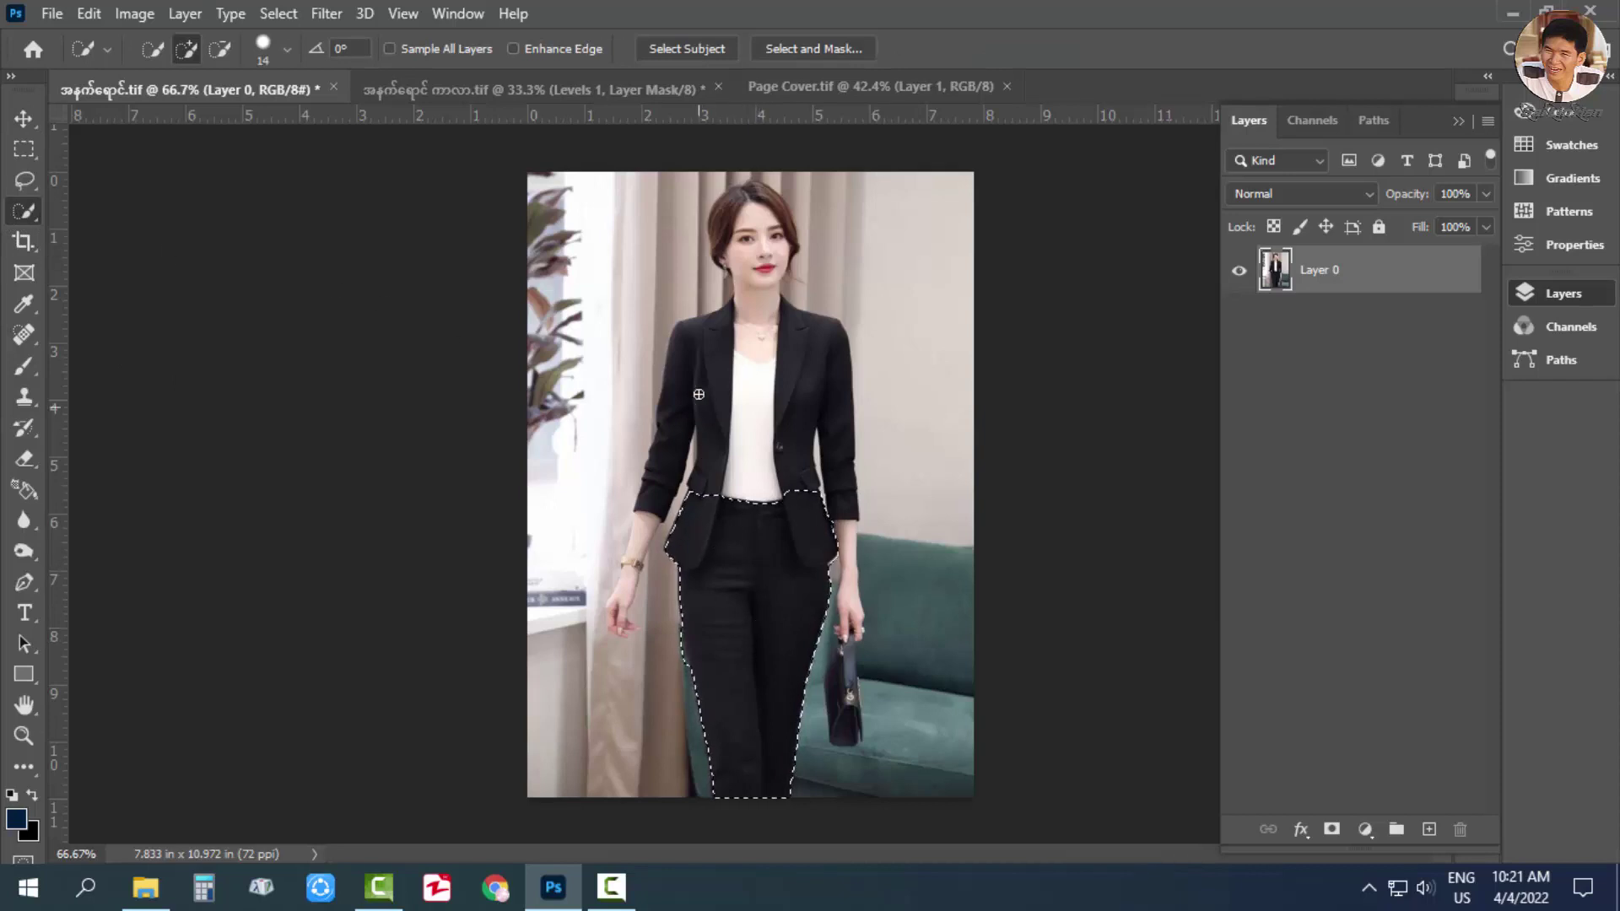
click(292, 14)
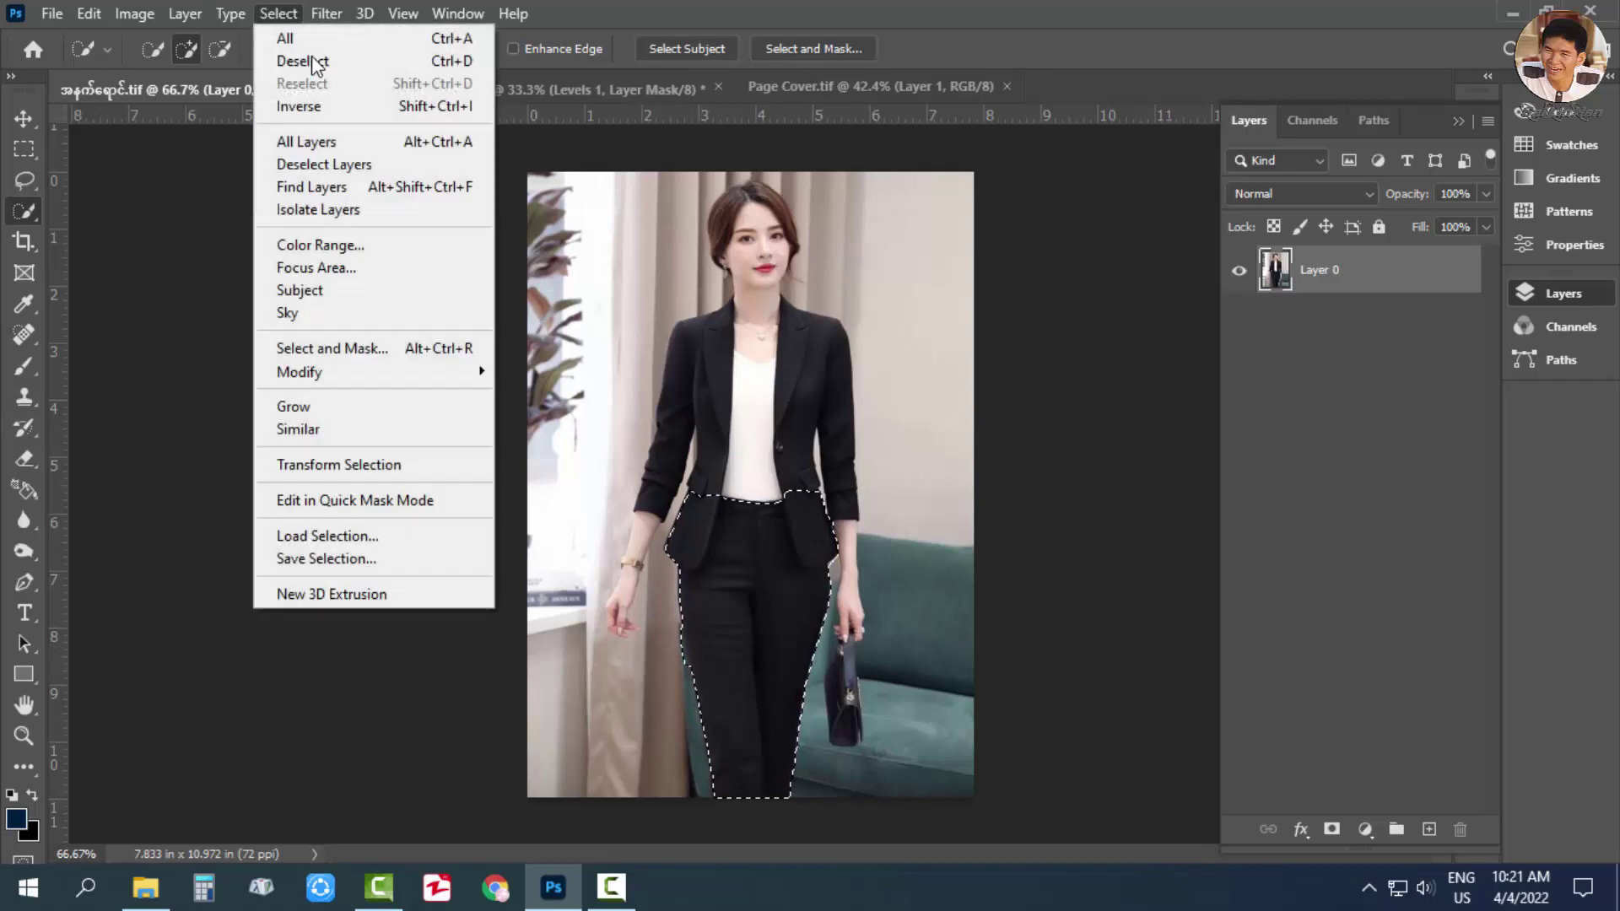
click(296, 407)
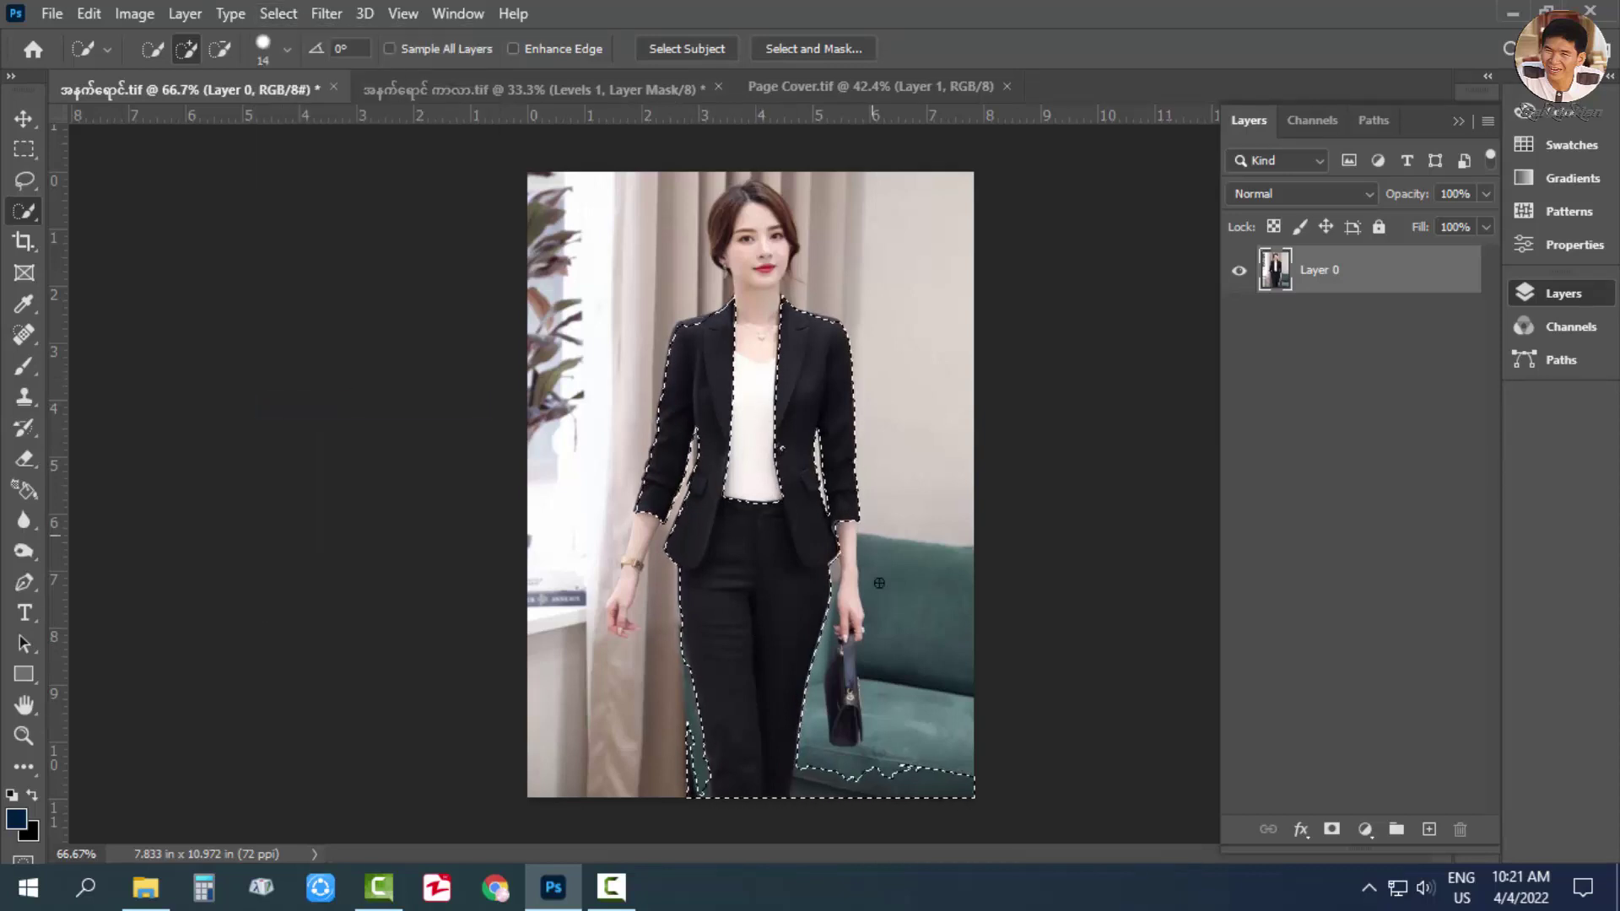
Subtract the sofa areas beside both trouser legs from the selection and clean it up around the jacket's button and shoulder.
key(alt)
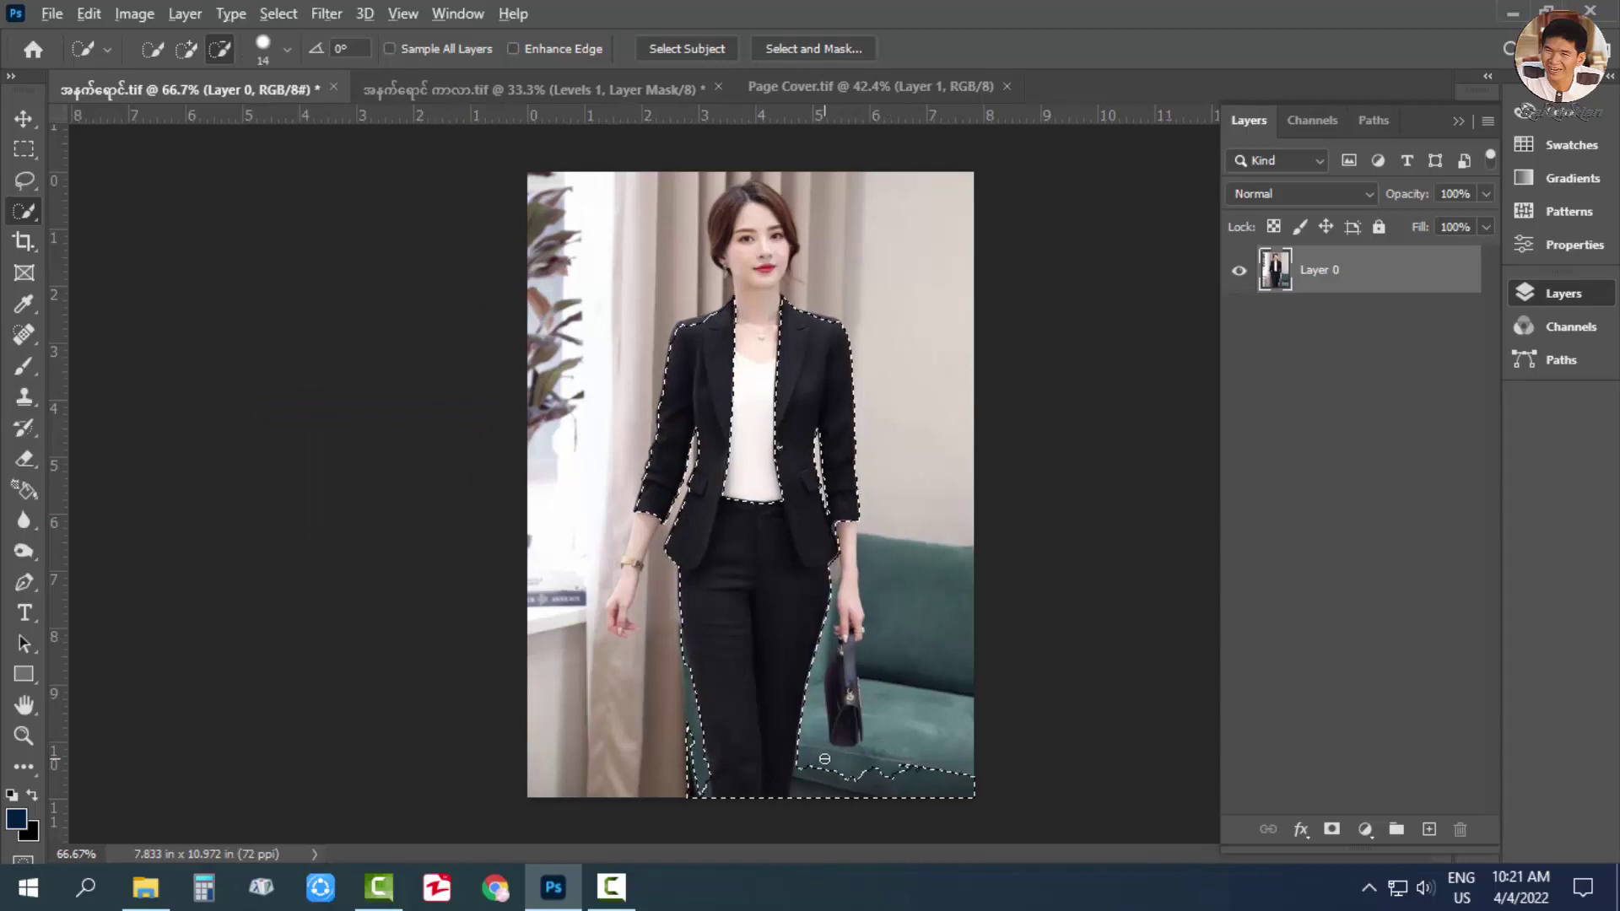
mouse_move(824, 759)
mouse_down()
mouse_move(962, 776)
mouse_move(932, 784)
mouse_move(911, 760)
mouse_up()
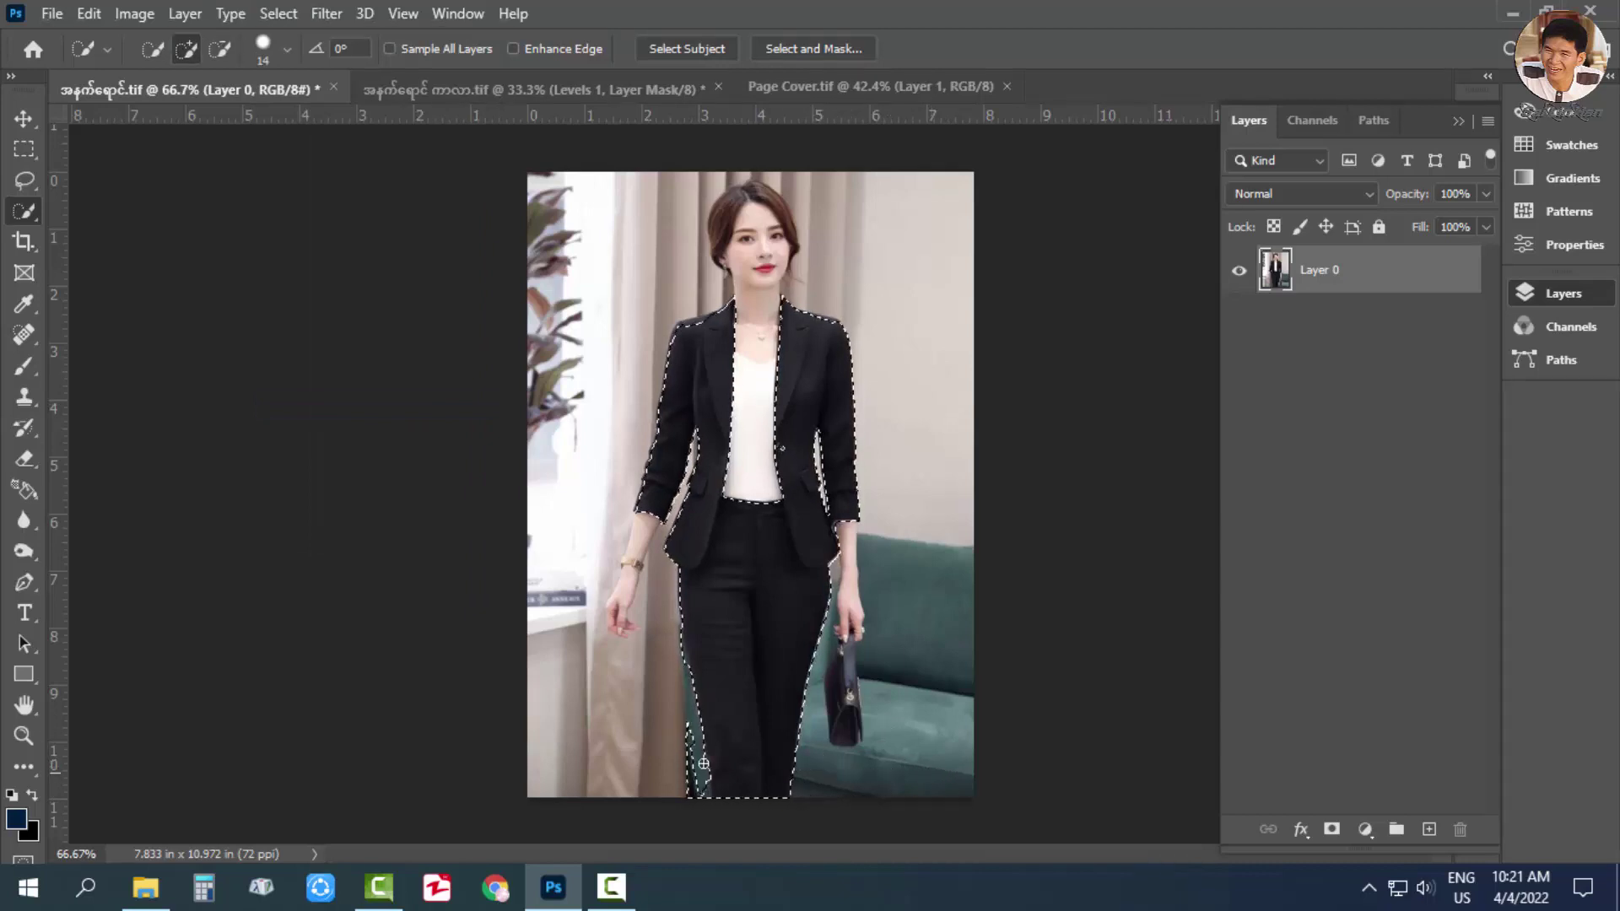
key(alt)
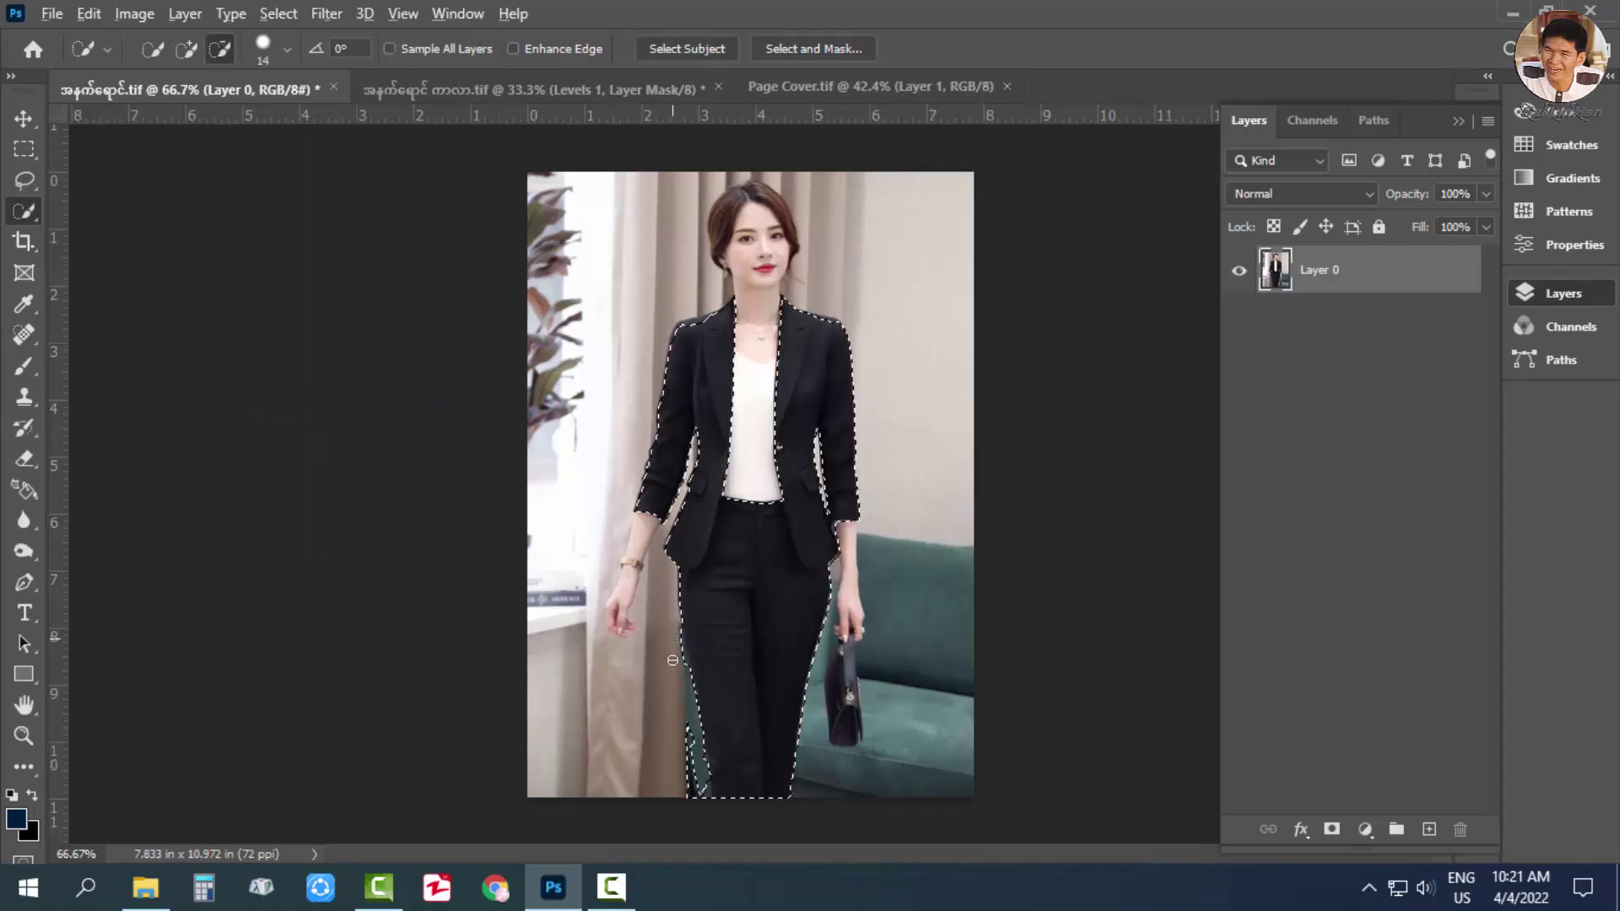
drag(696, 780, 676, 666)
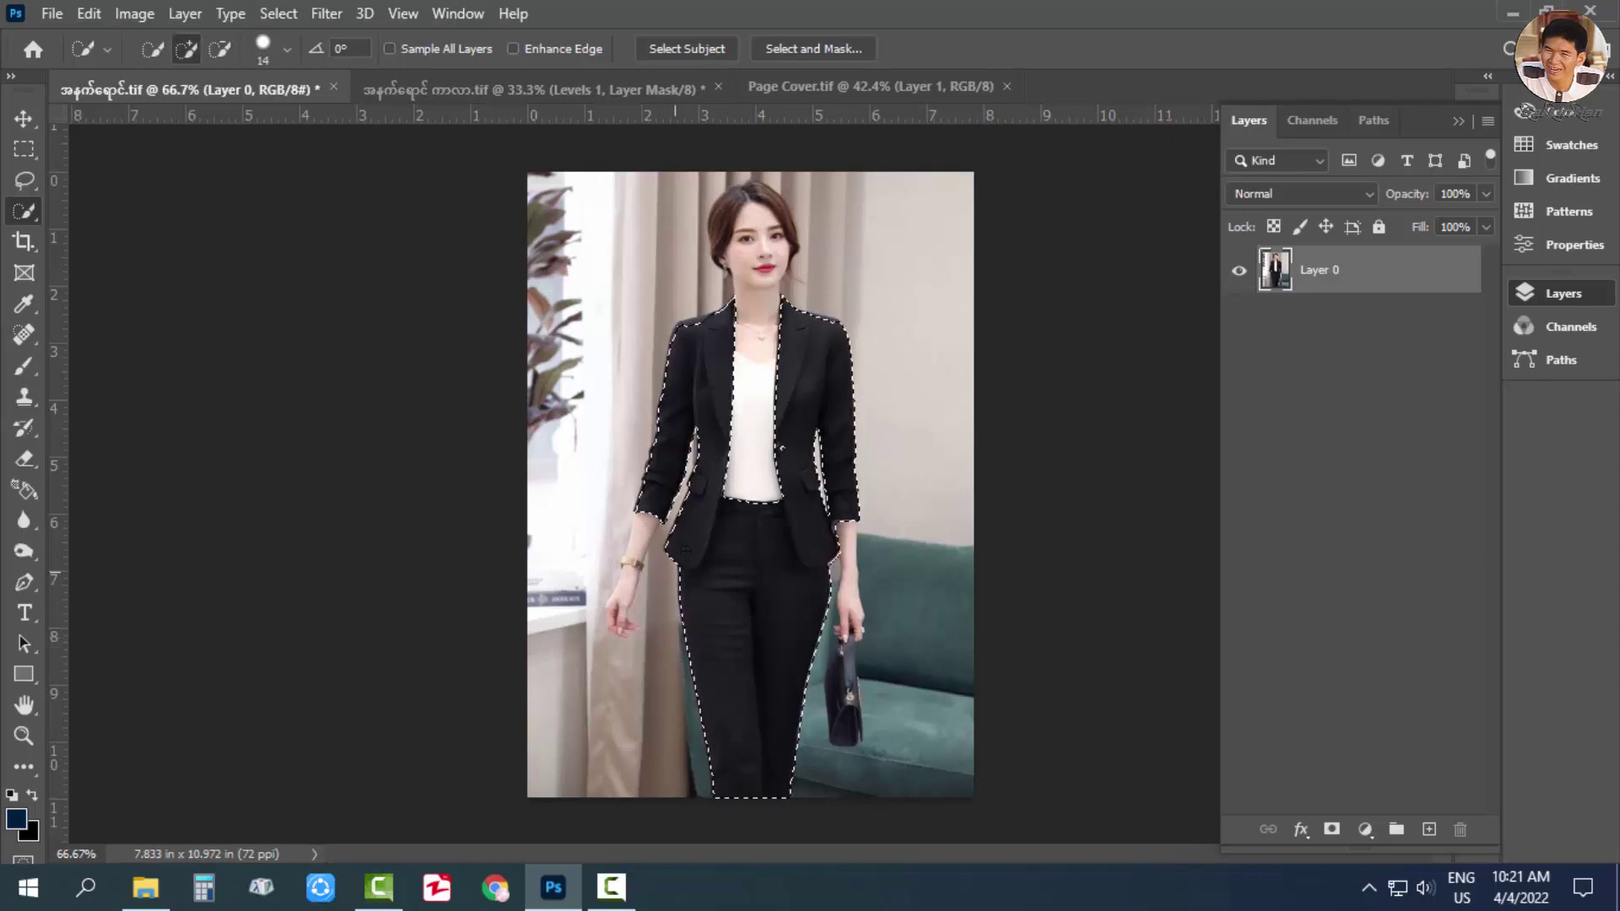
alt+click(784, 447)
drag(688, 330, 692, 376)
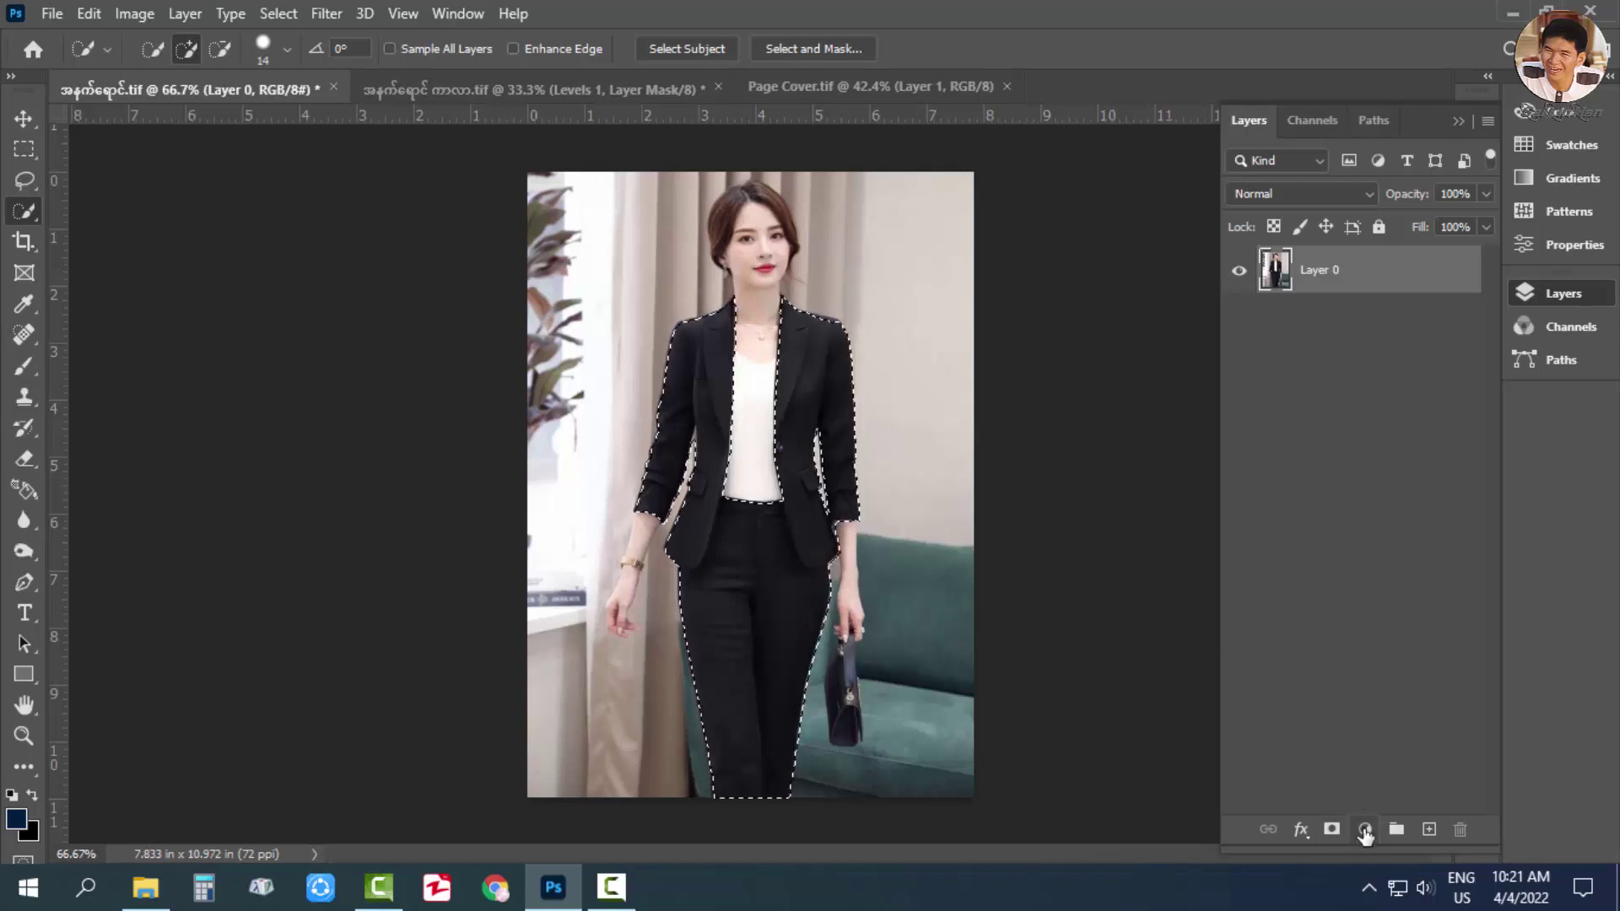
Add a Levels adjustment layer masked to the selected suit and return to the layer list.
click(1364, 830)
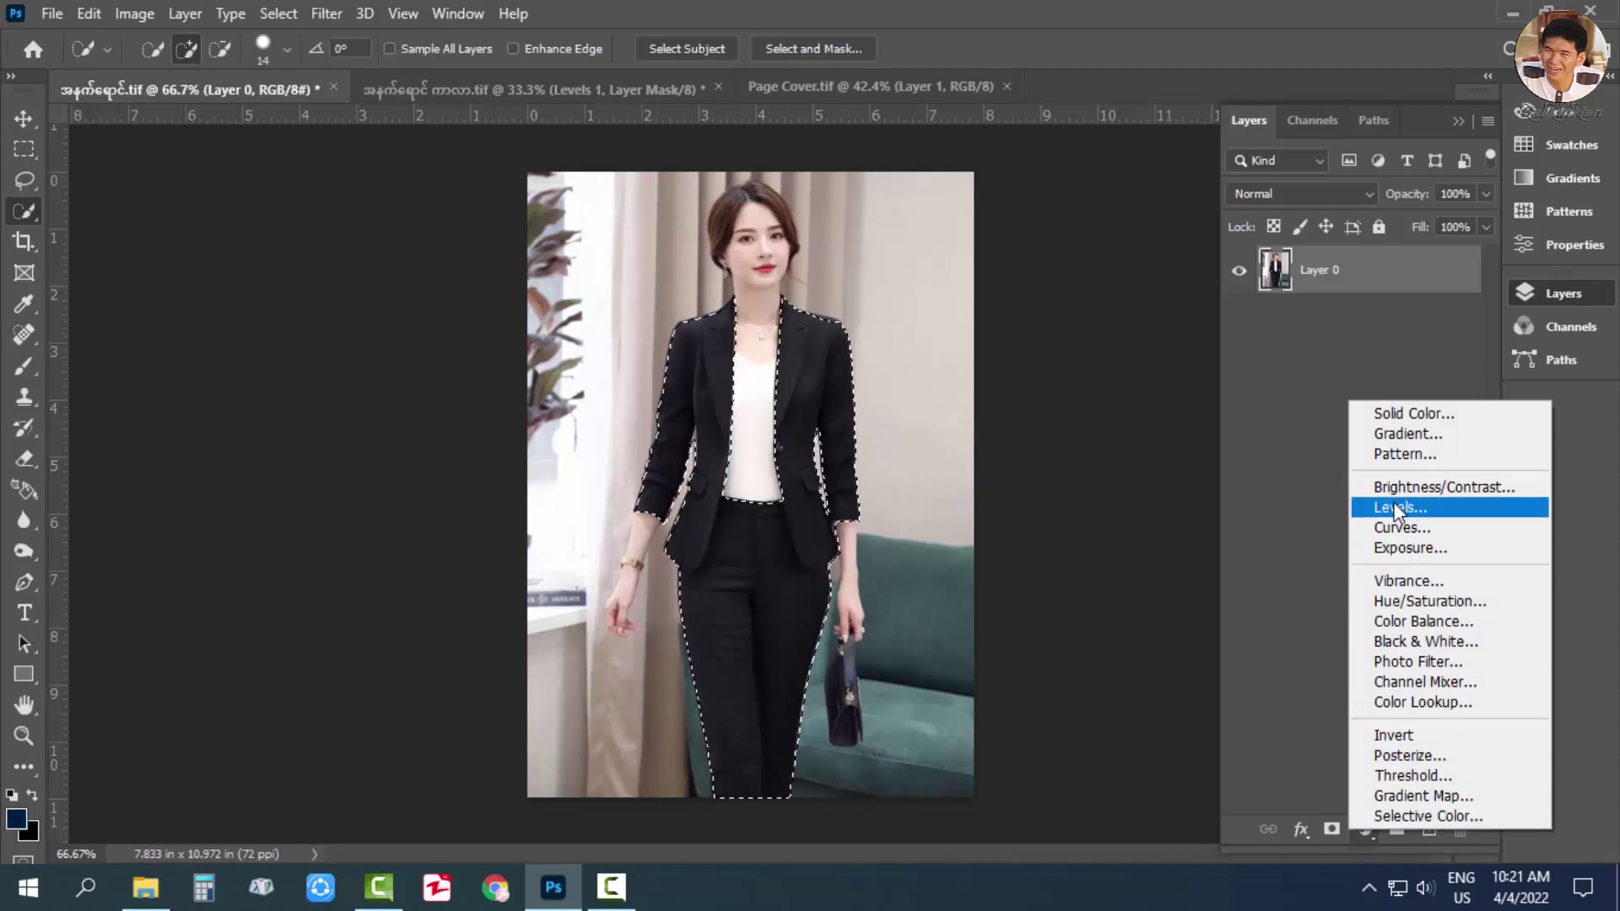
click(1424, 504)
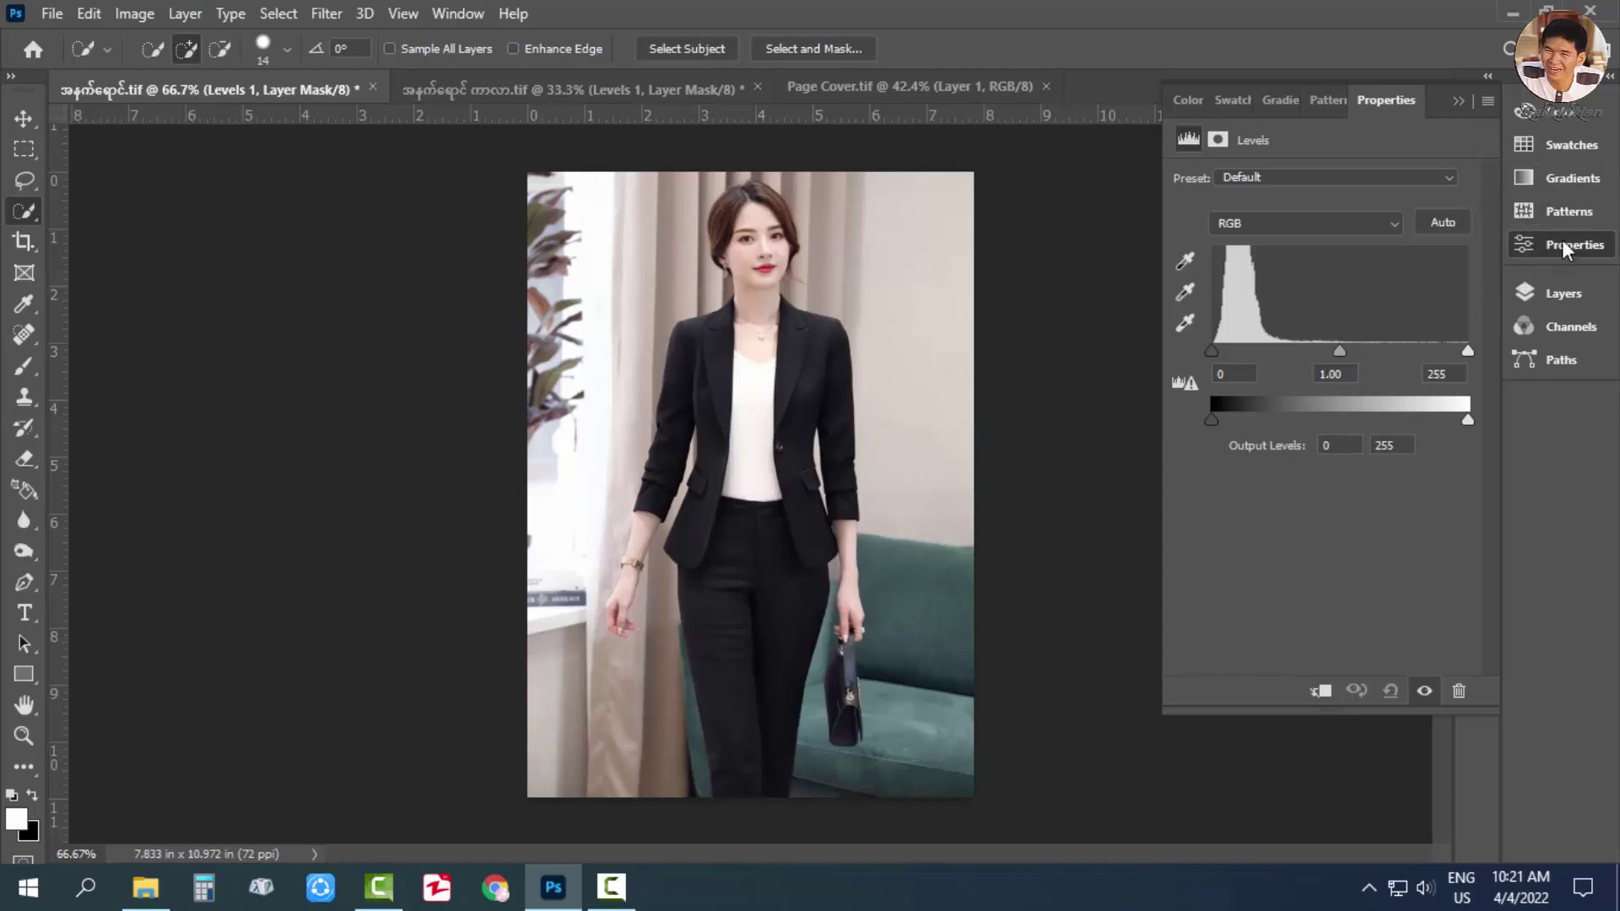
click(1566, 292)
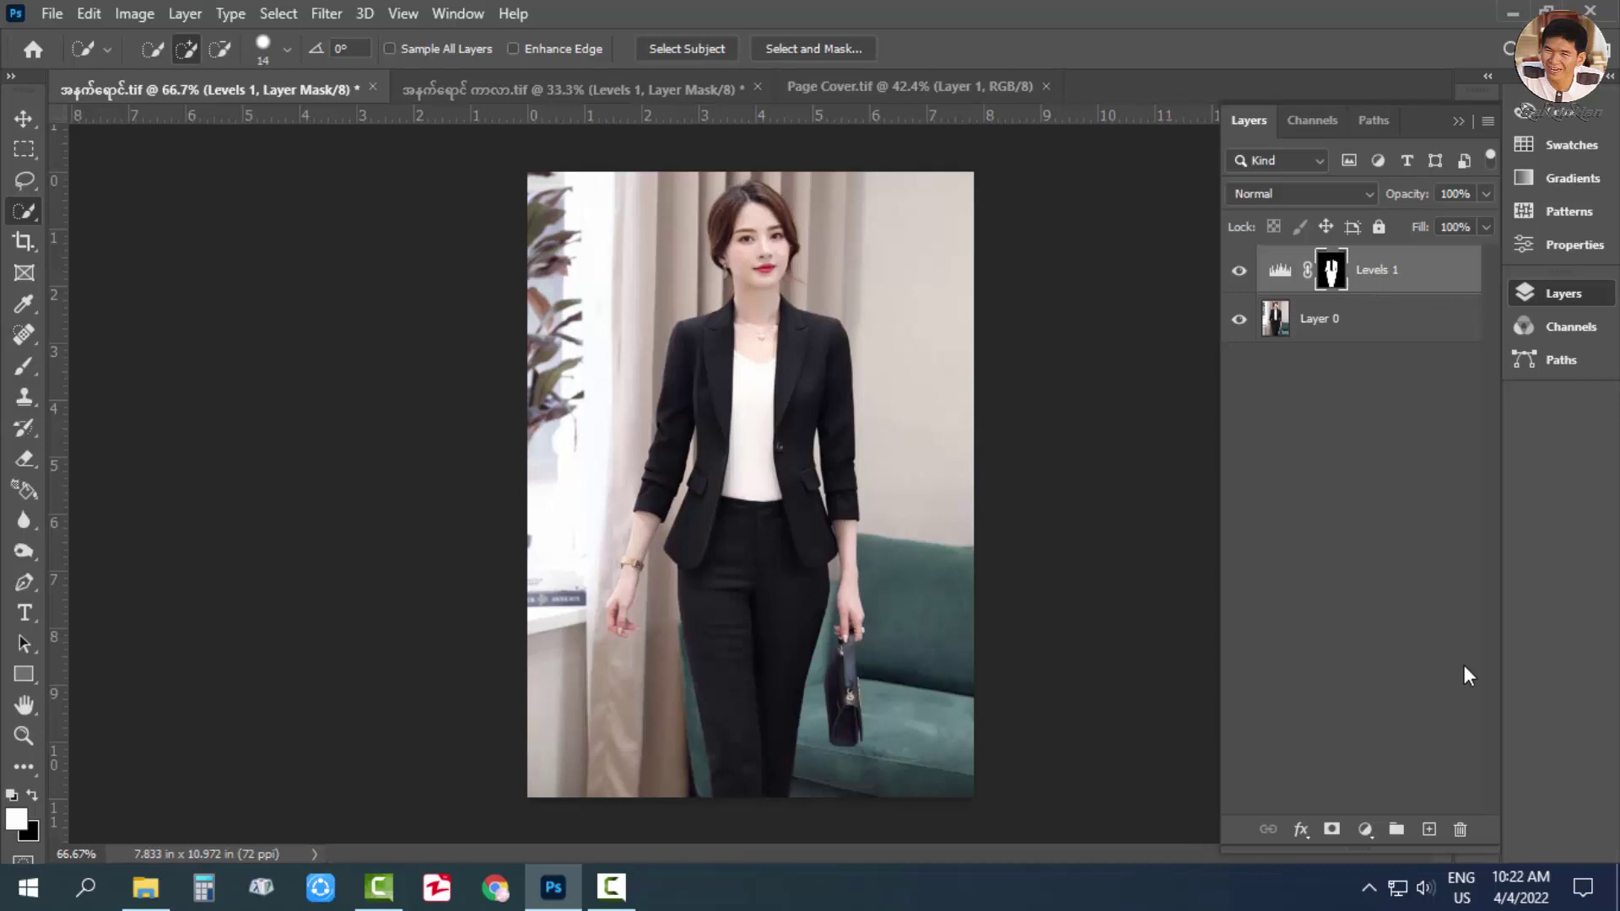
Add a Solid Color fill layer on top with the dark navy colour 001d3d.
click(1366, 829)
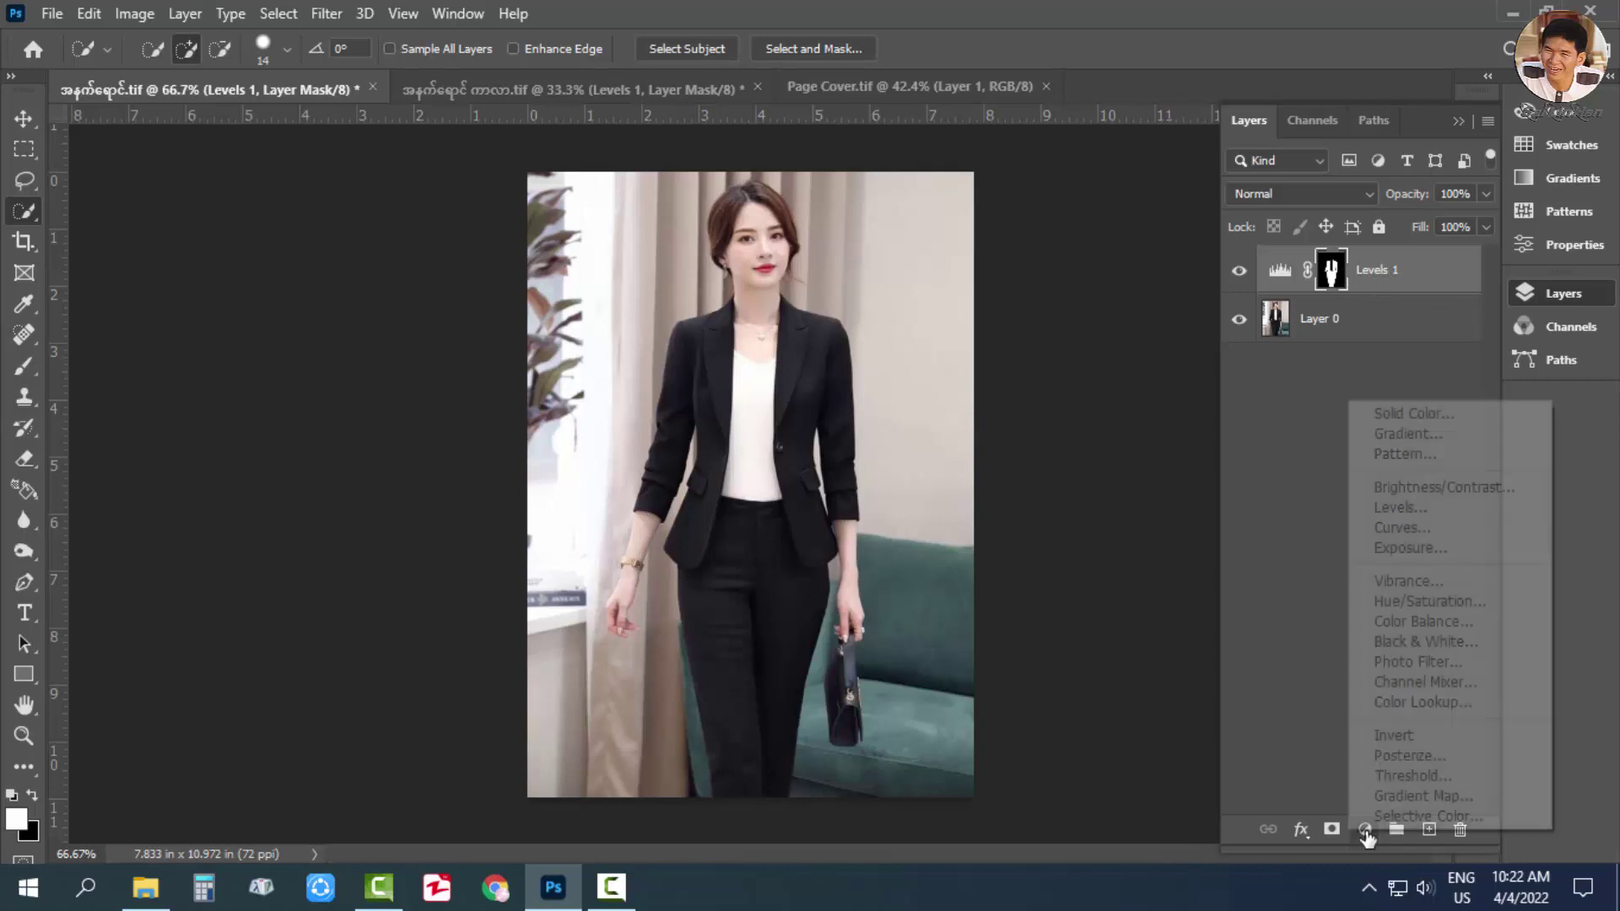
click(1391, 415)
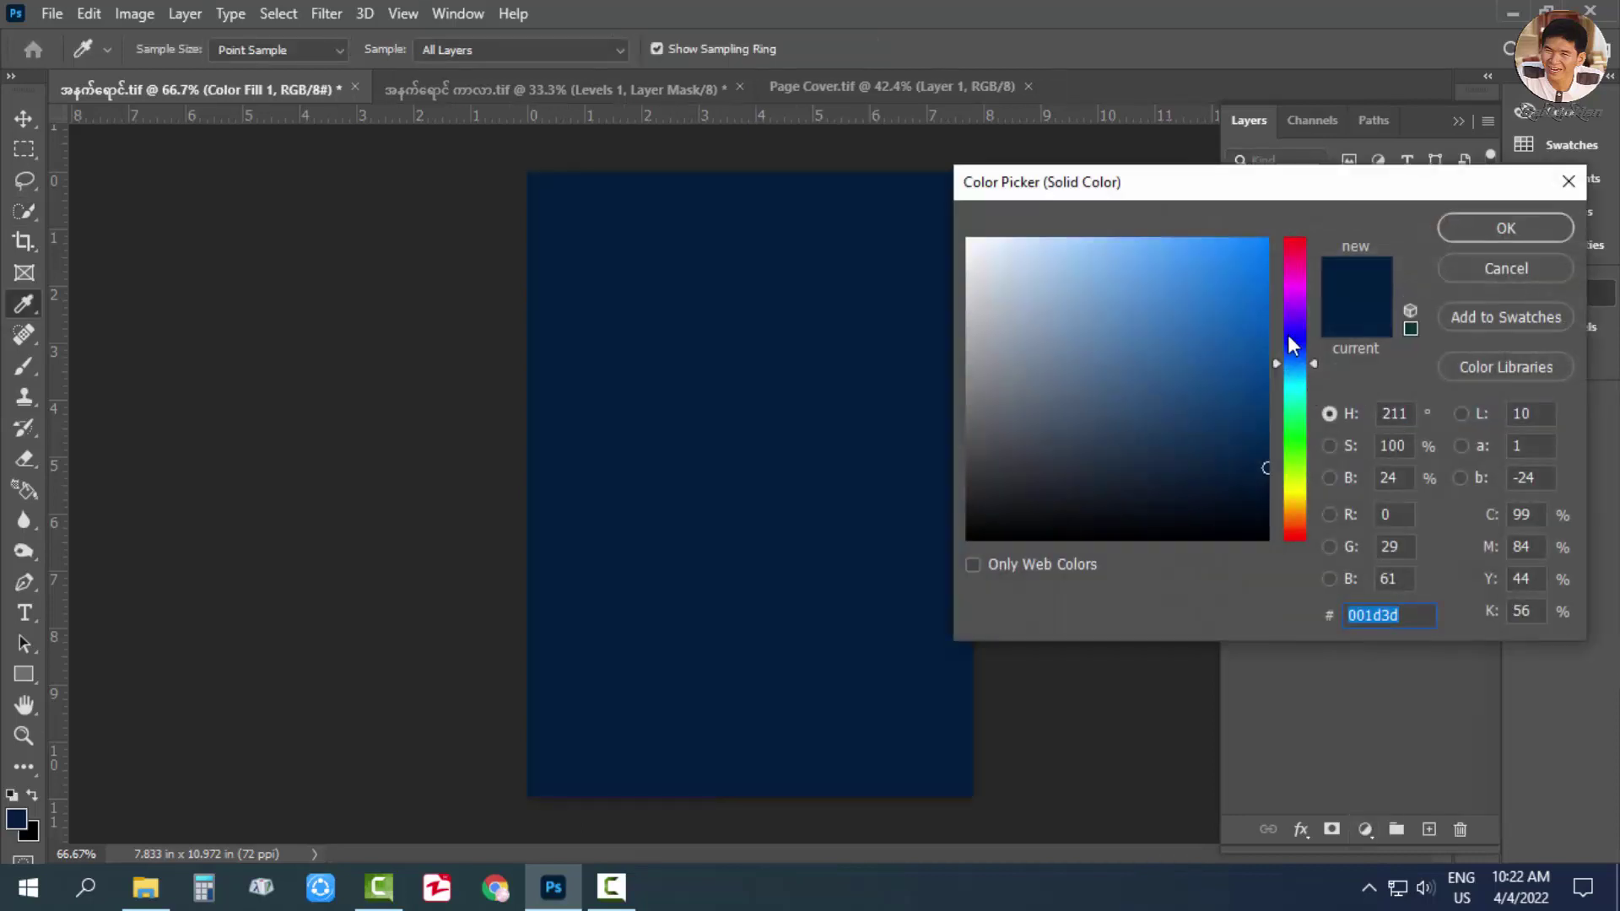
click(1476, 231)
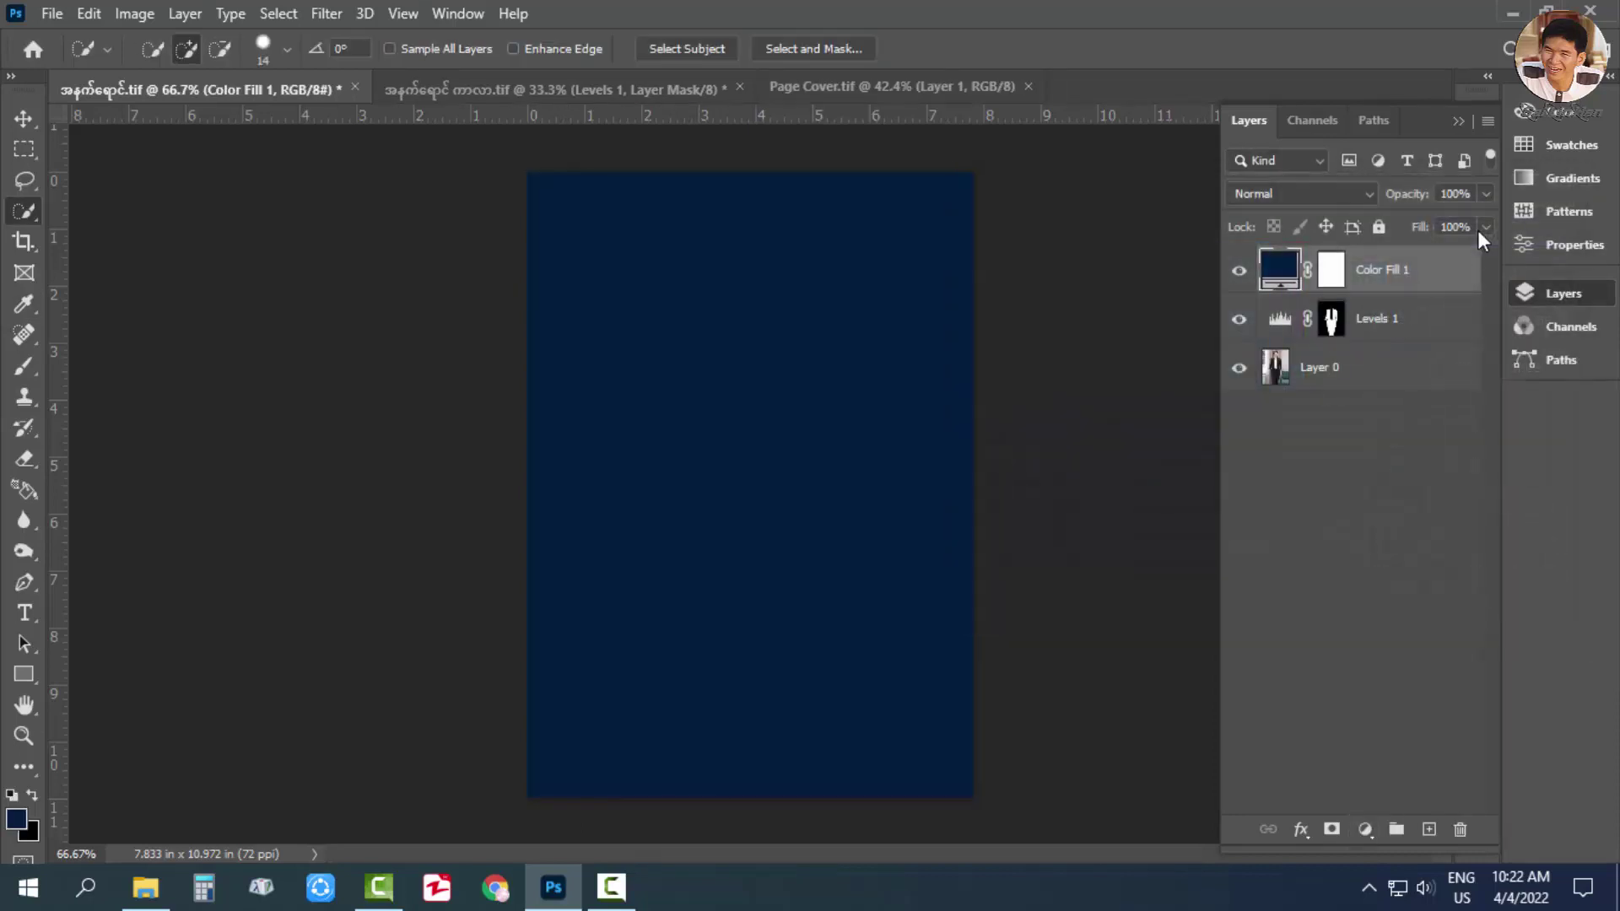
Copy the Levels 1 layer mask onto the Color Fill 1 layer, replacing its existing mask.
click(1331, 326)
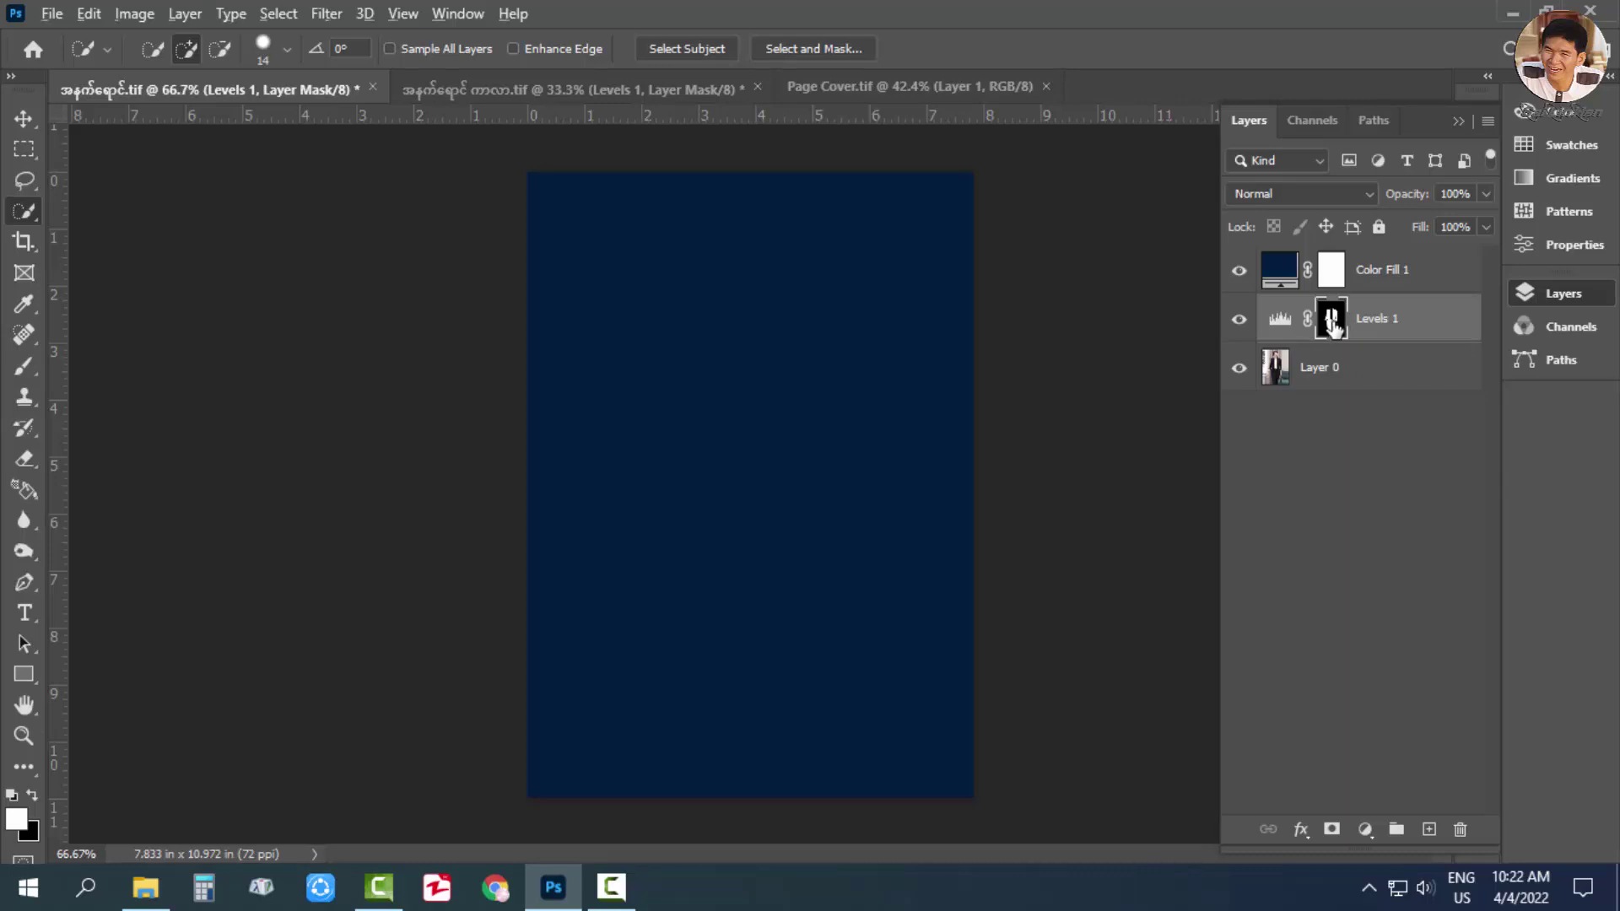
drag(1333, 328, 1339, 278)
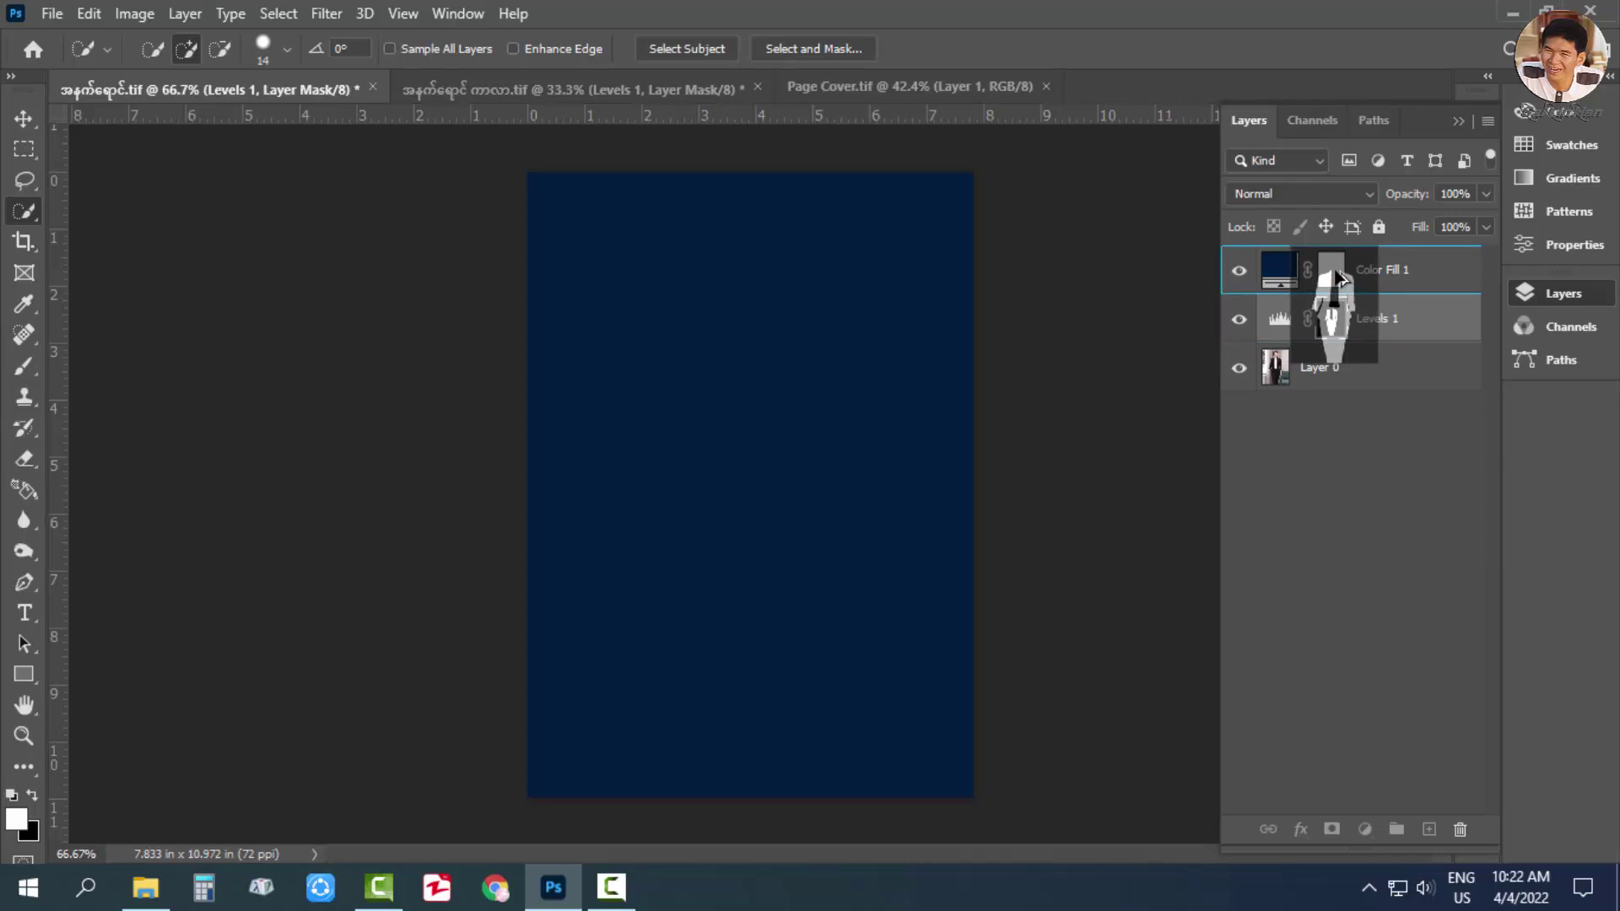
drag(1340, 278, 1341, 279)
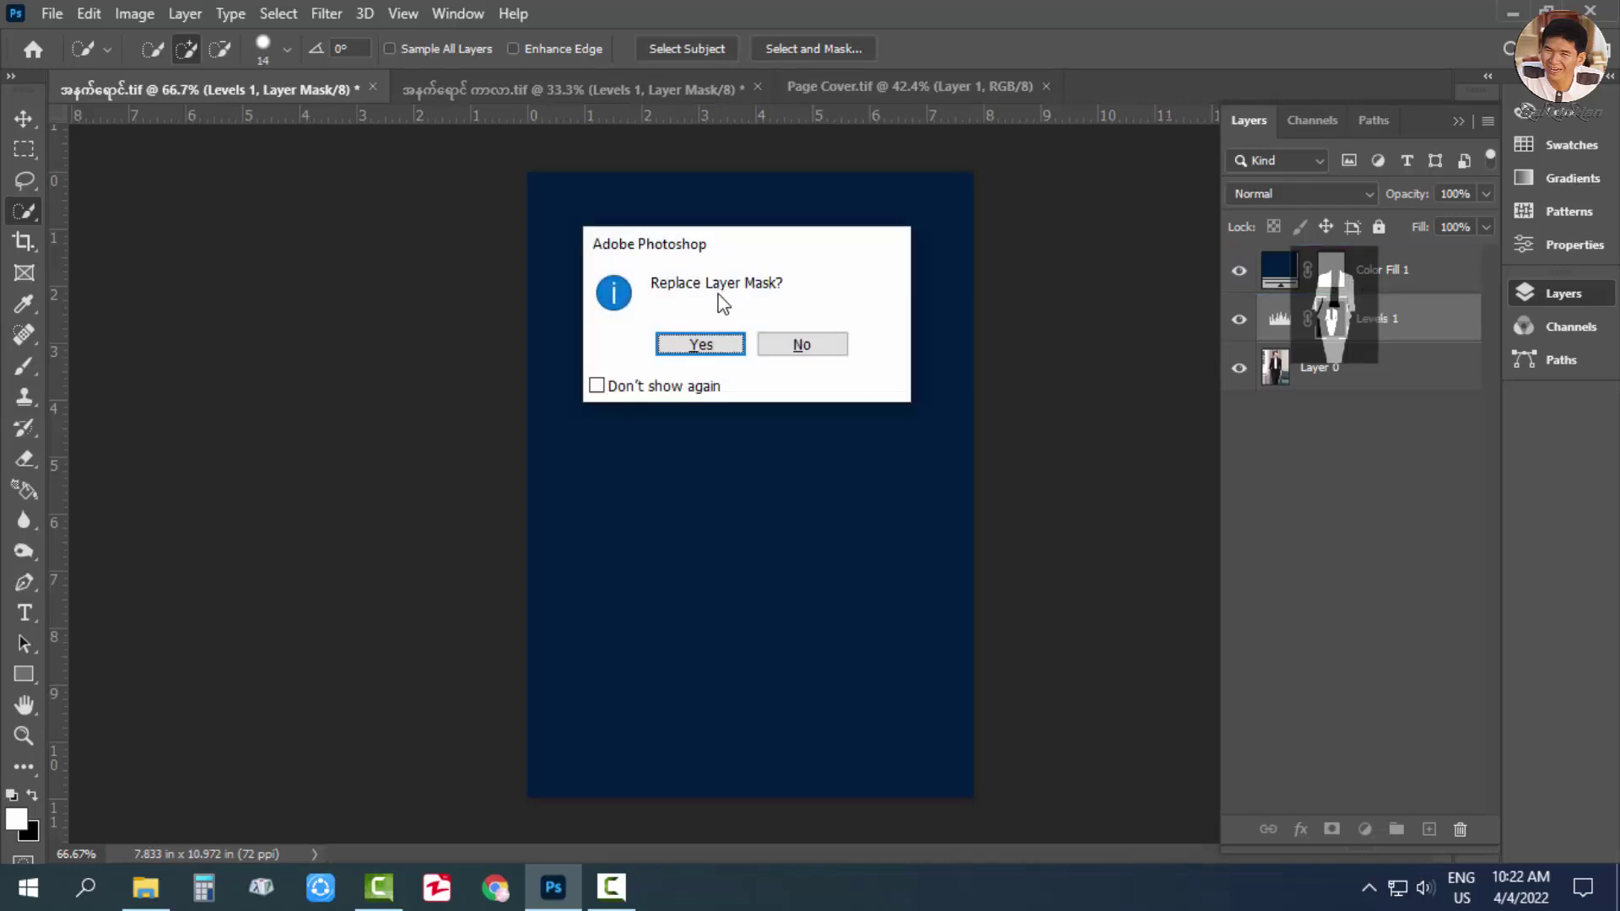
click(700, 345)
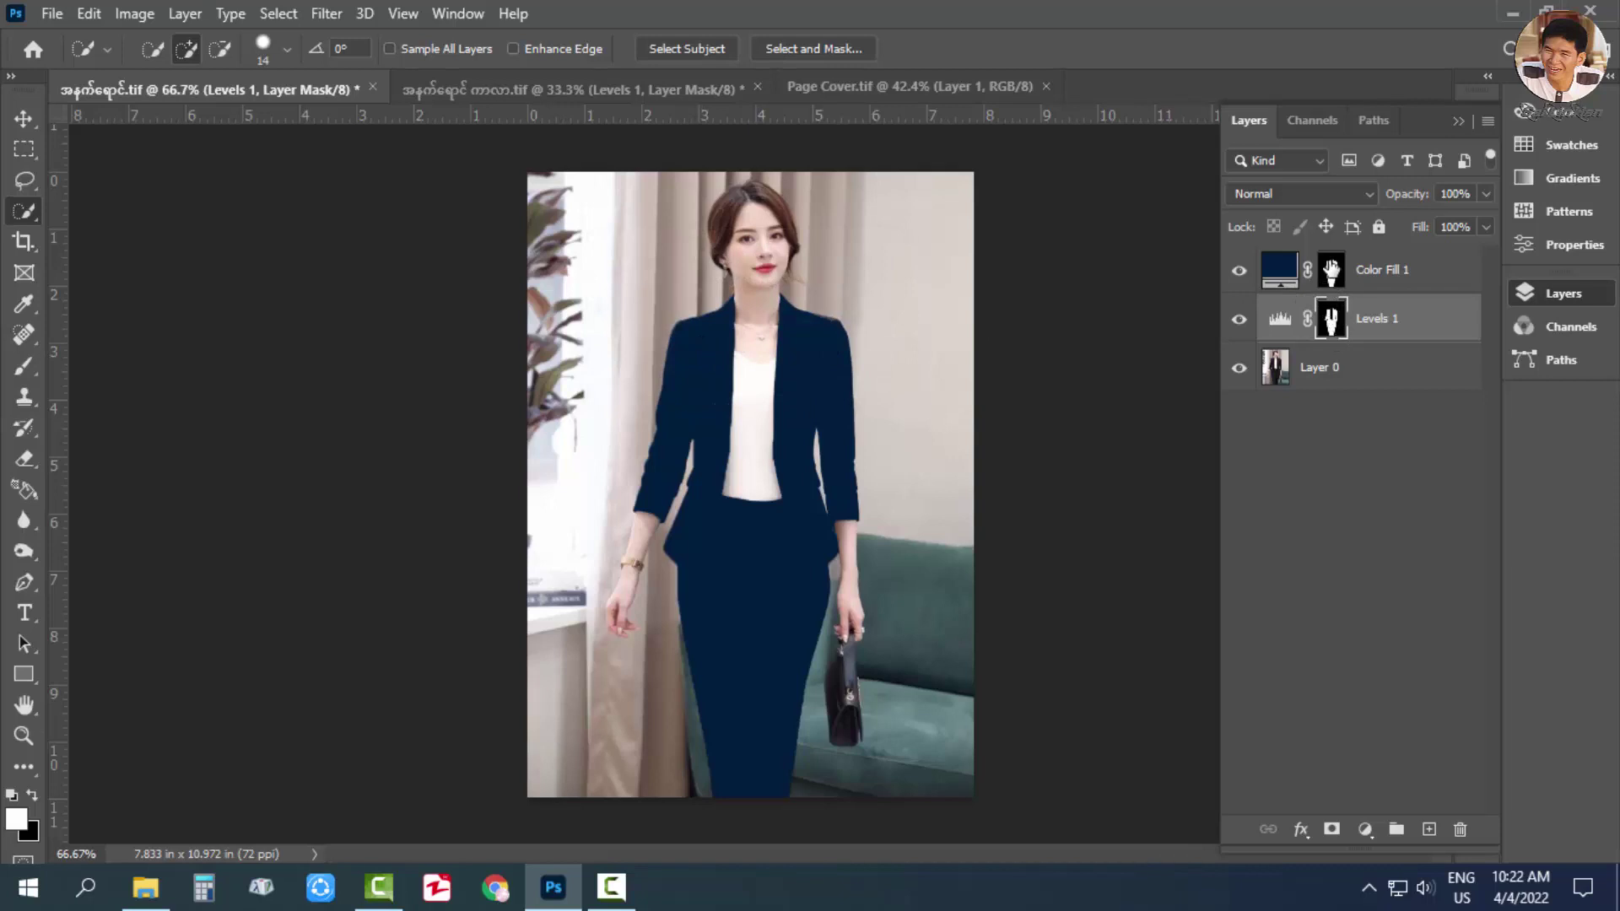
Set the blend mode of the Color Fill 1 layer to Color.
click(1331, 270)
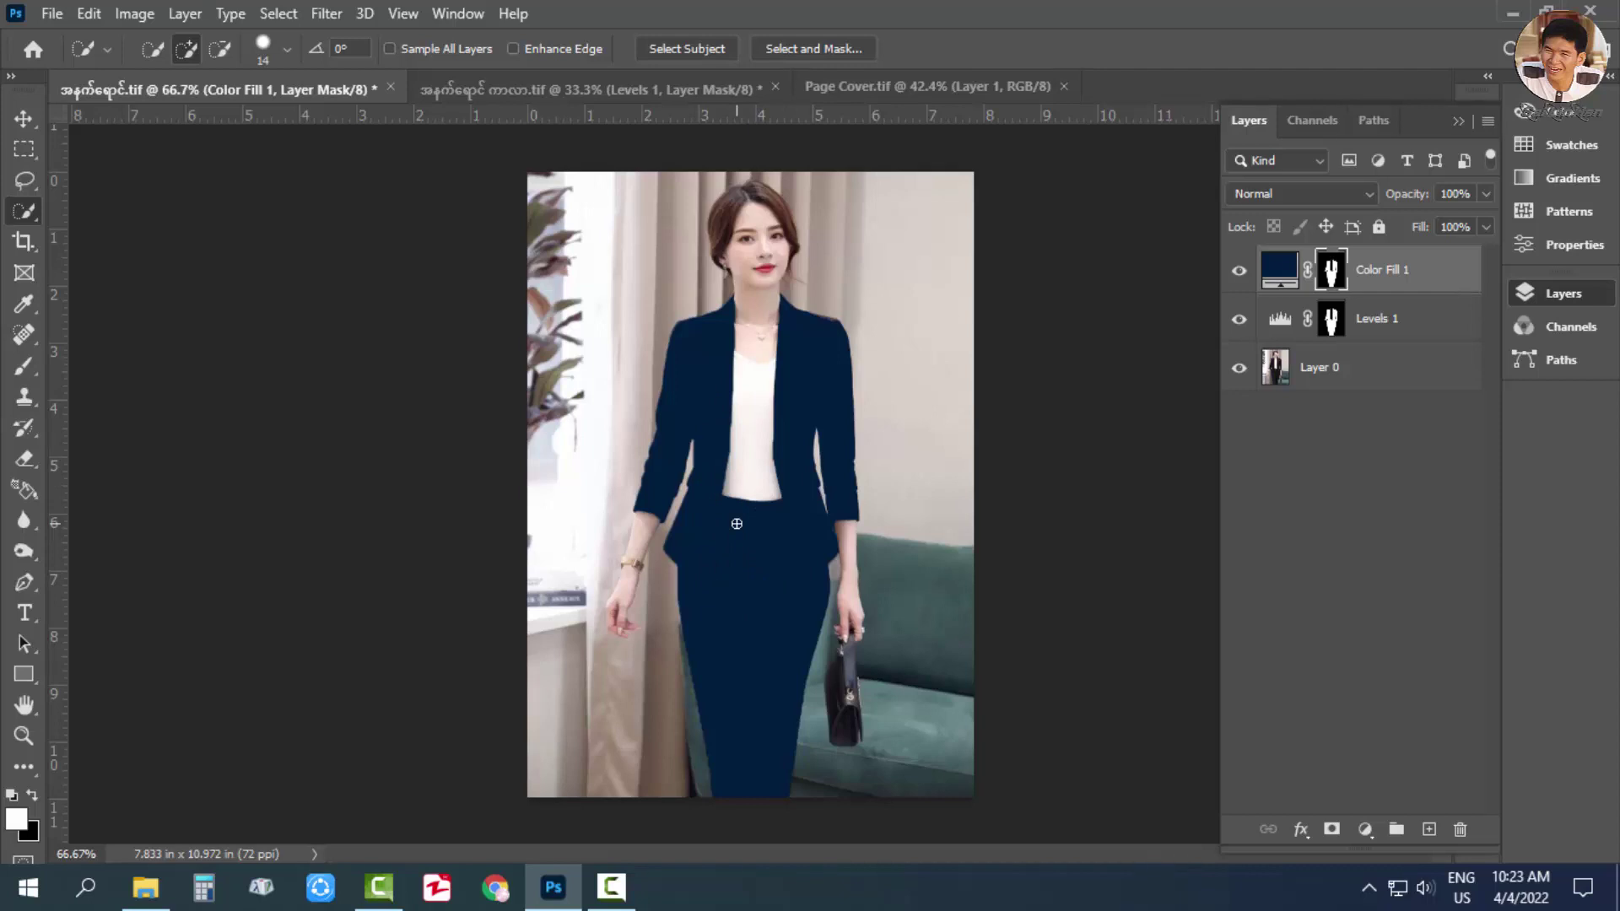
click(1301, 195)
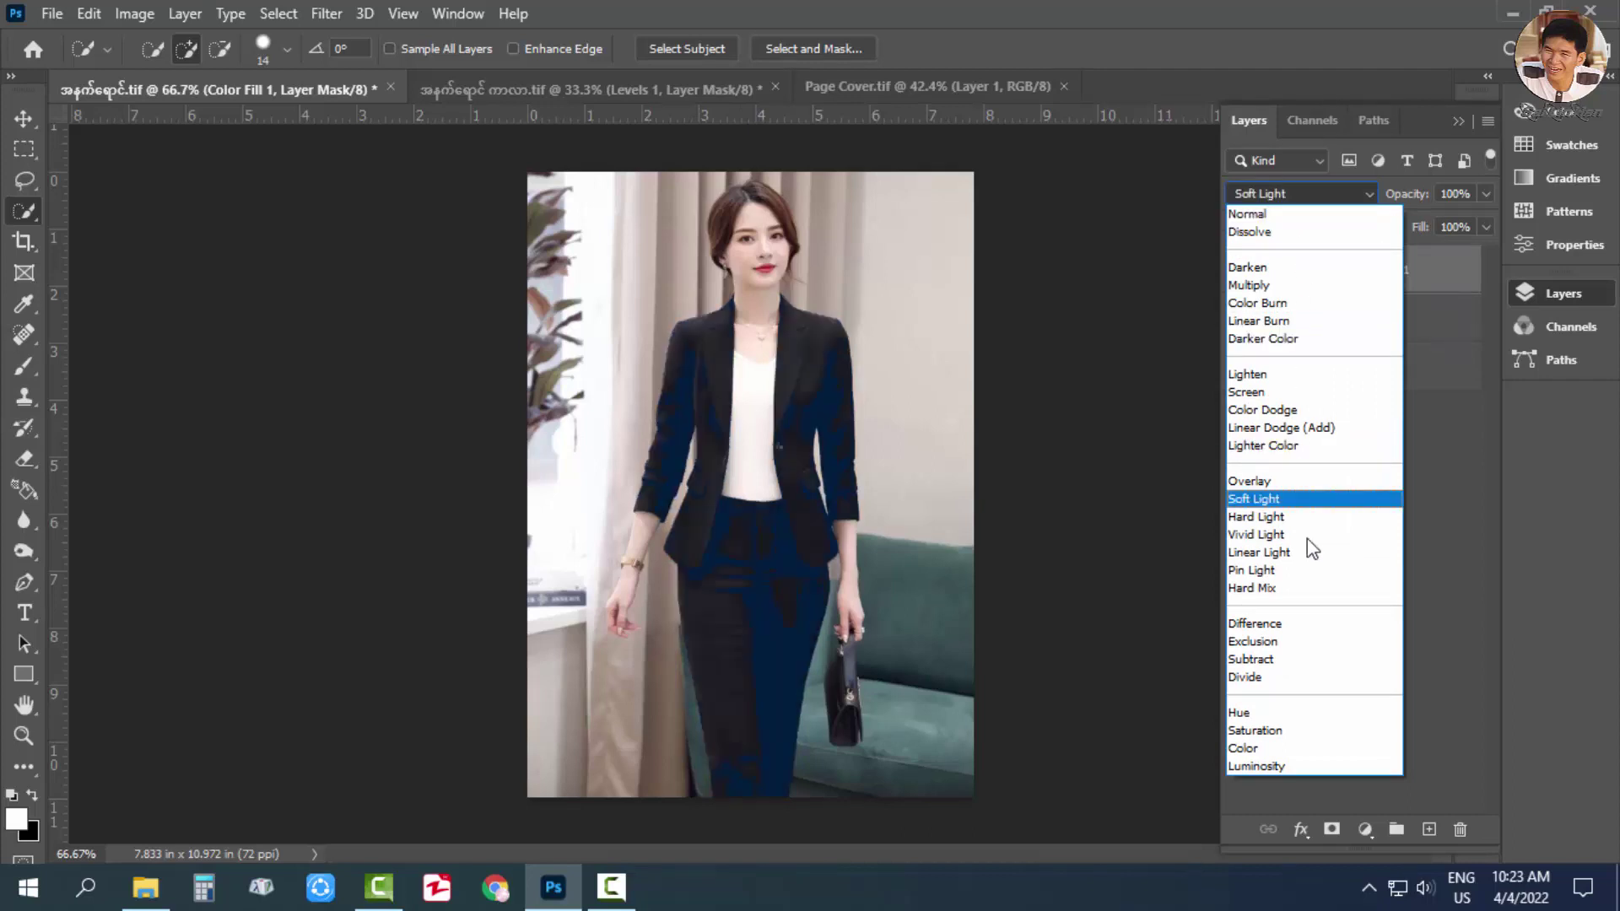
click(1263, 749)
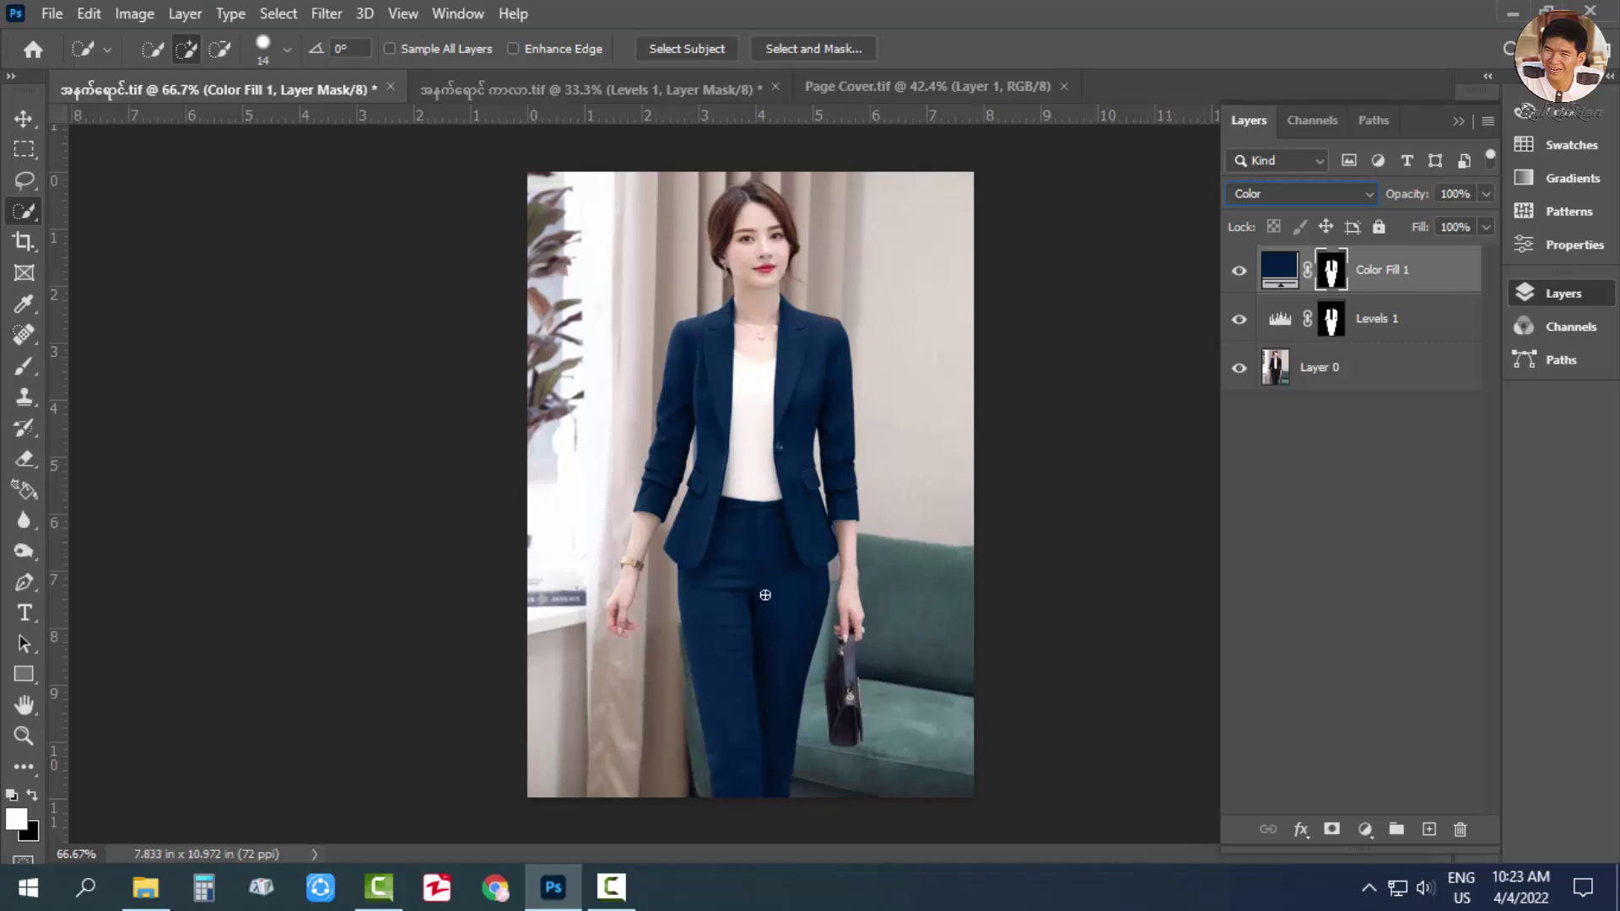
Try the reds fe003c and ff0000 as the Color Fill 1 colour, and set it to pure blue 0000ff.
double_click(1280, 274)
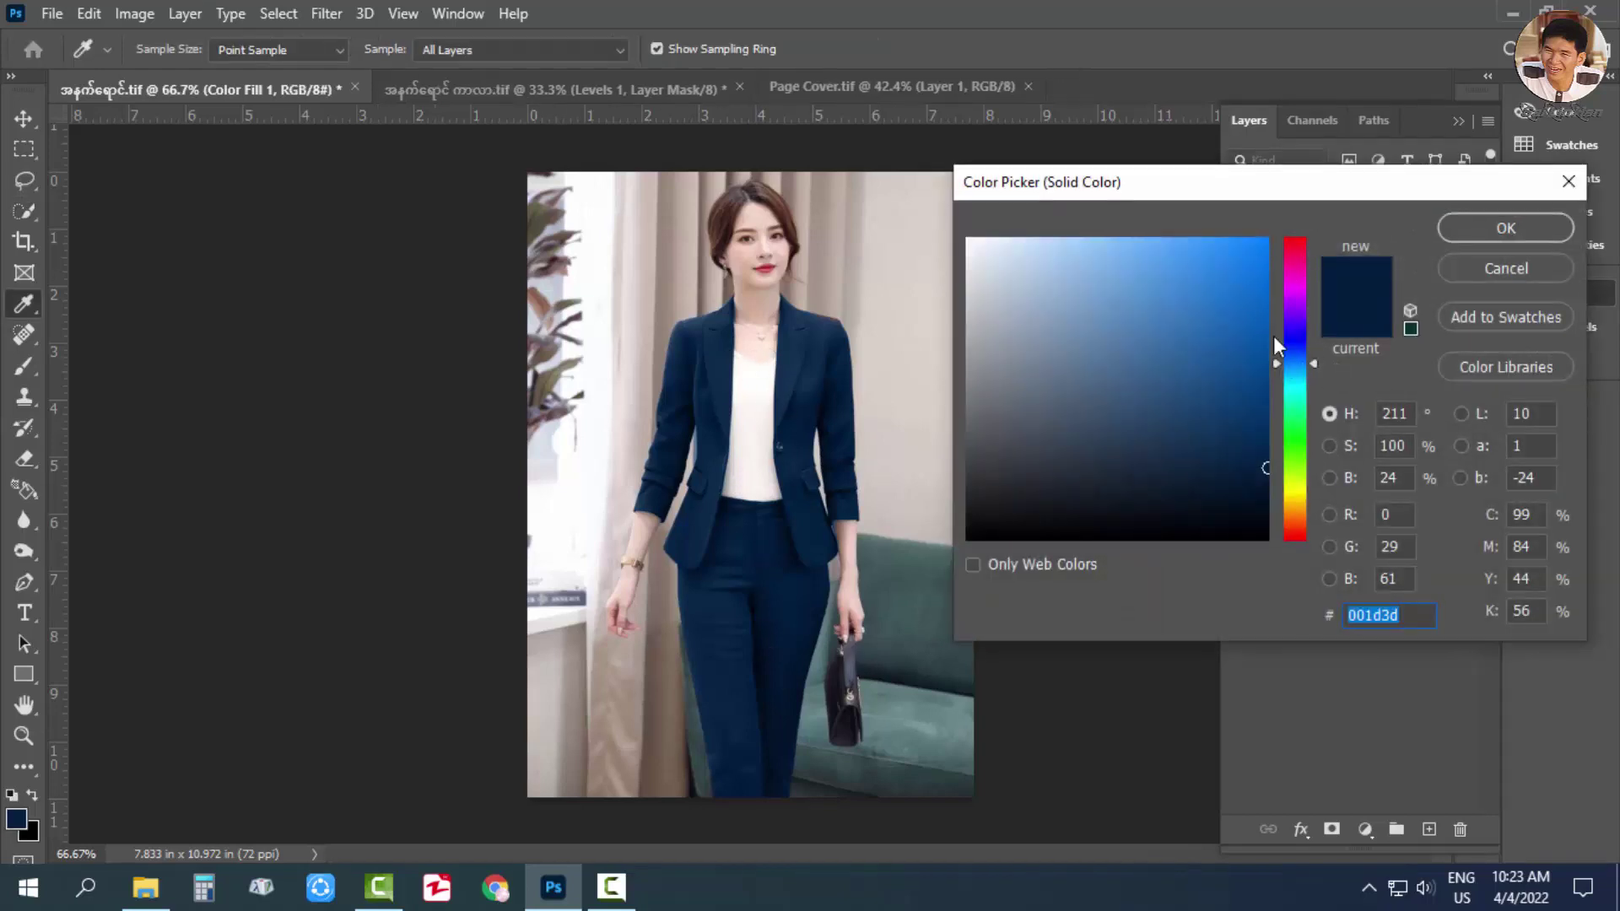
click(1290, 259)
text(ff003c)
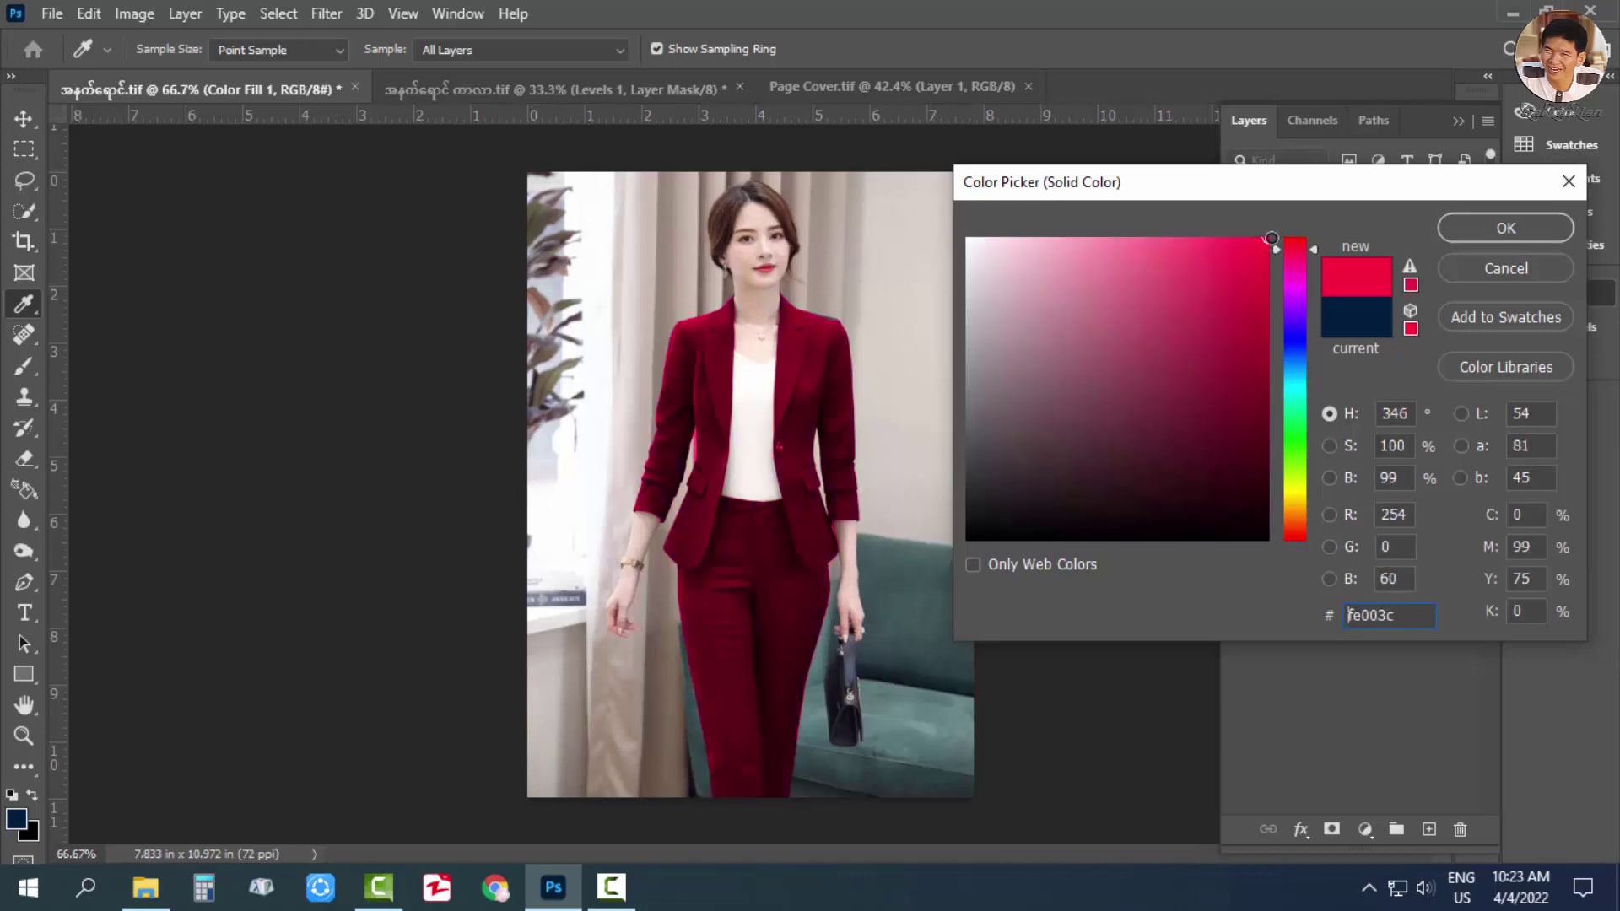
mouse_move(1296, 258)
mouse_down()
mouse_move(1300, 521)
mouse_move(1289, 241)
mouse_move(1304, 232)
mouse_up()
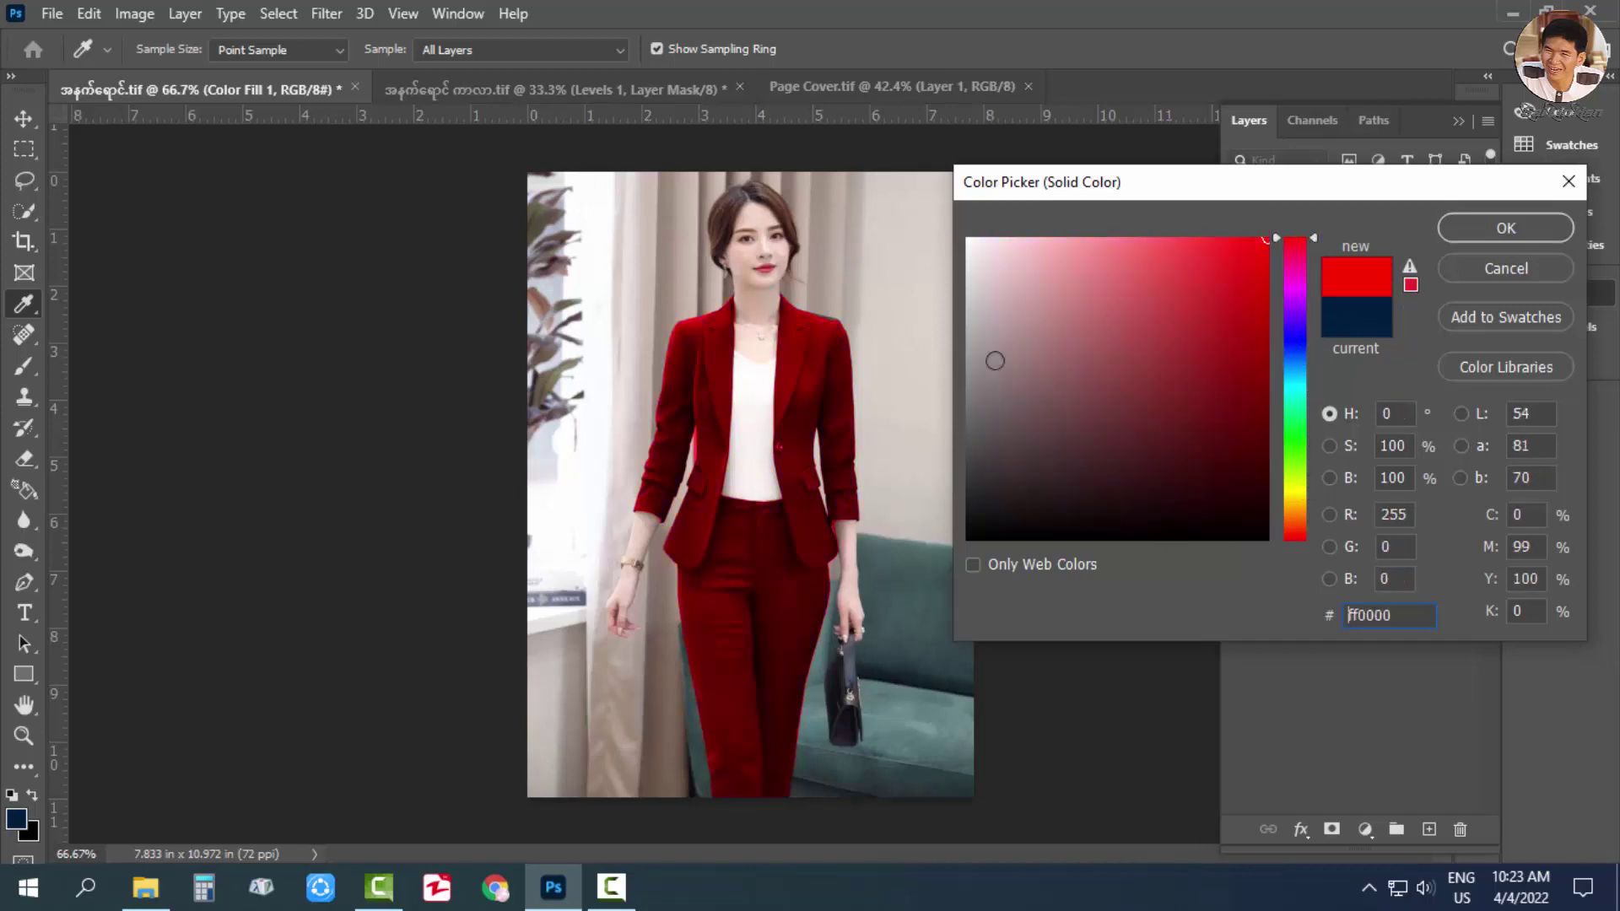
click(1289, 338)
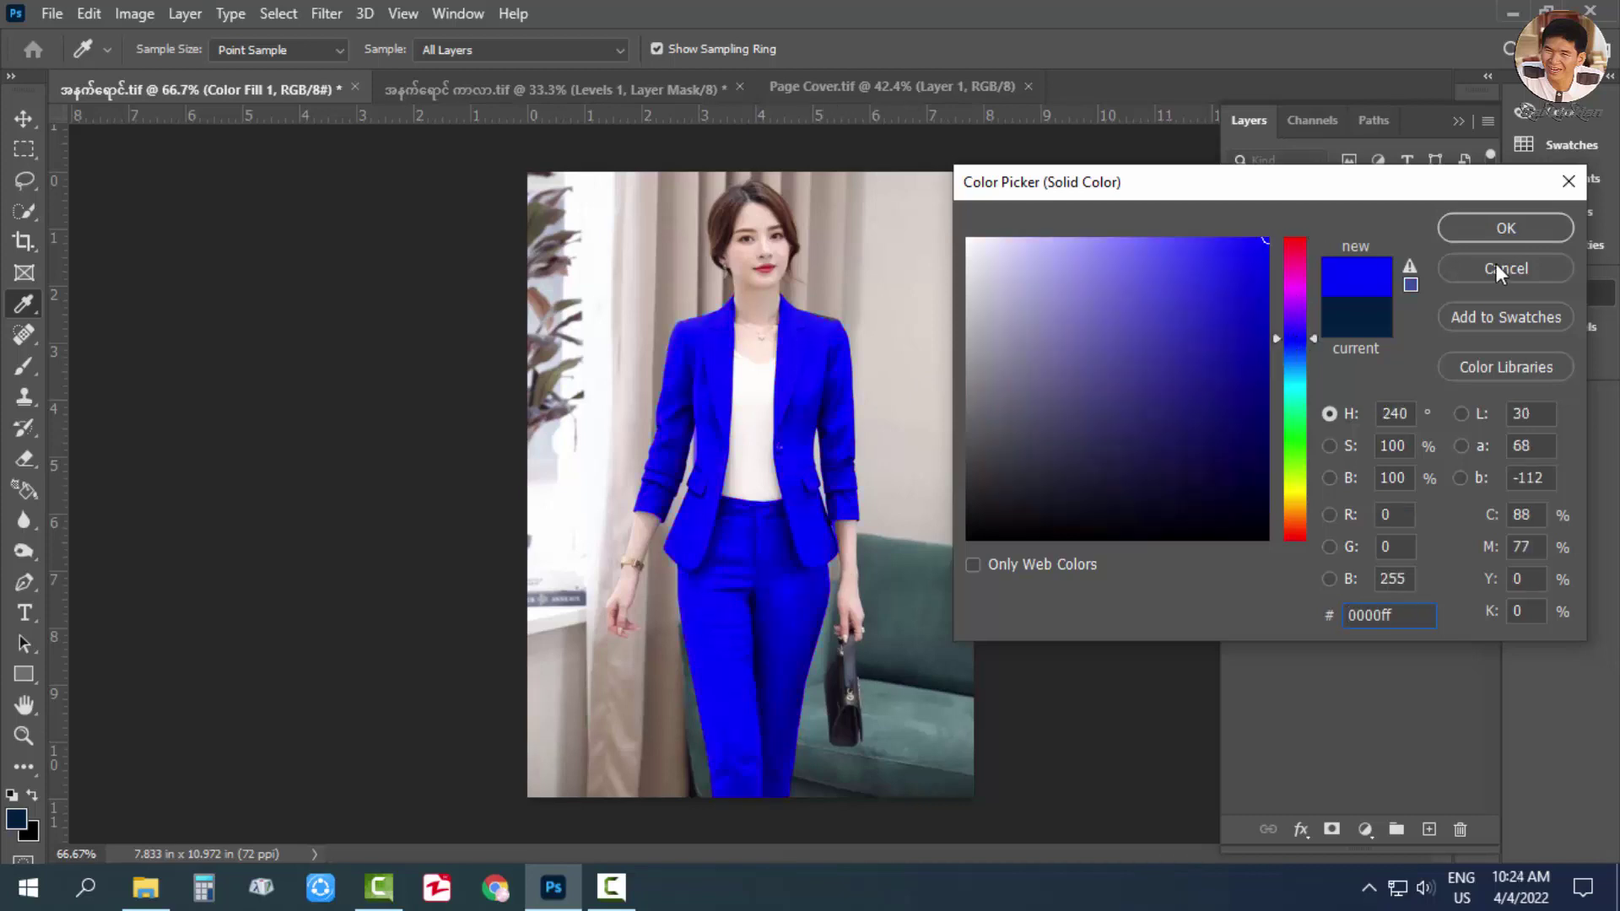
click(1500, 229)
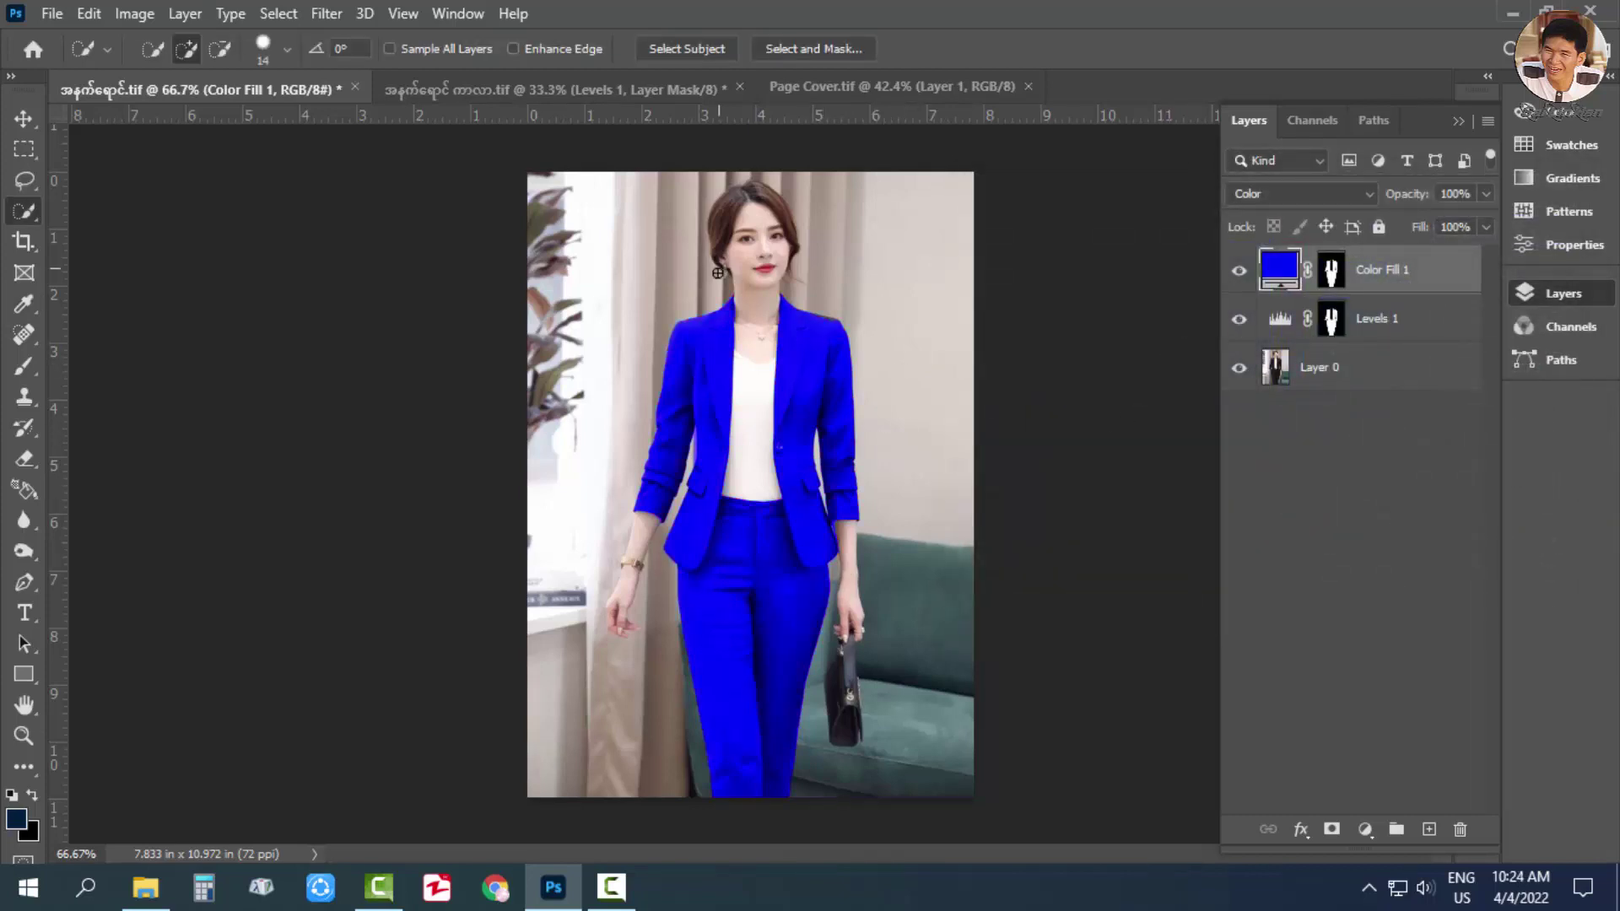
Switch to the open photo of two monks on the bridge and hide its Color Fill 1 layer.
click(529, 89)
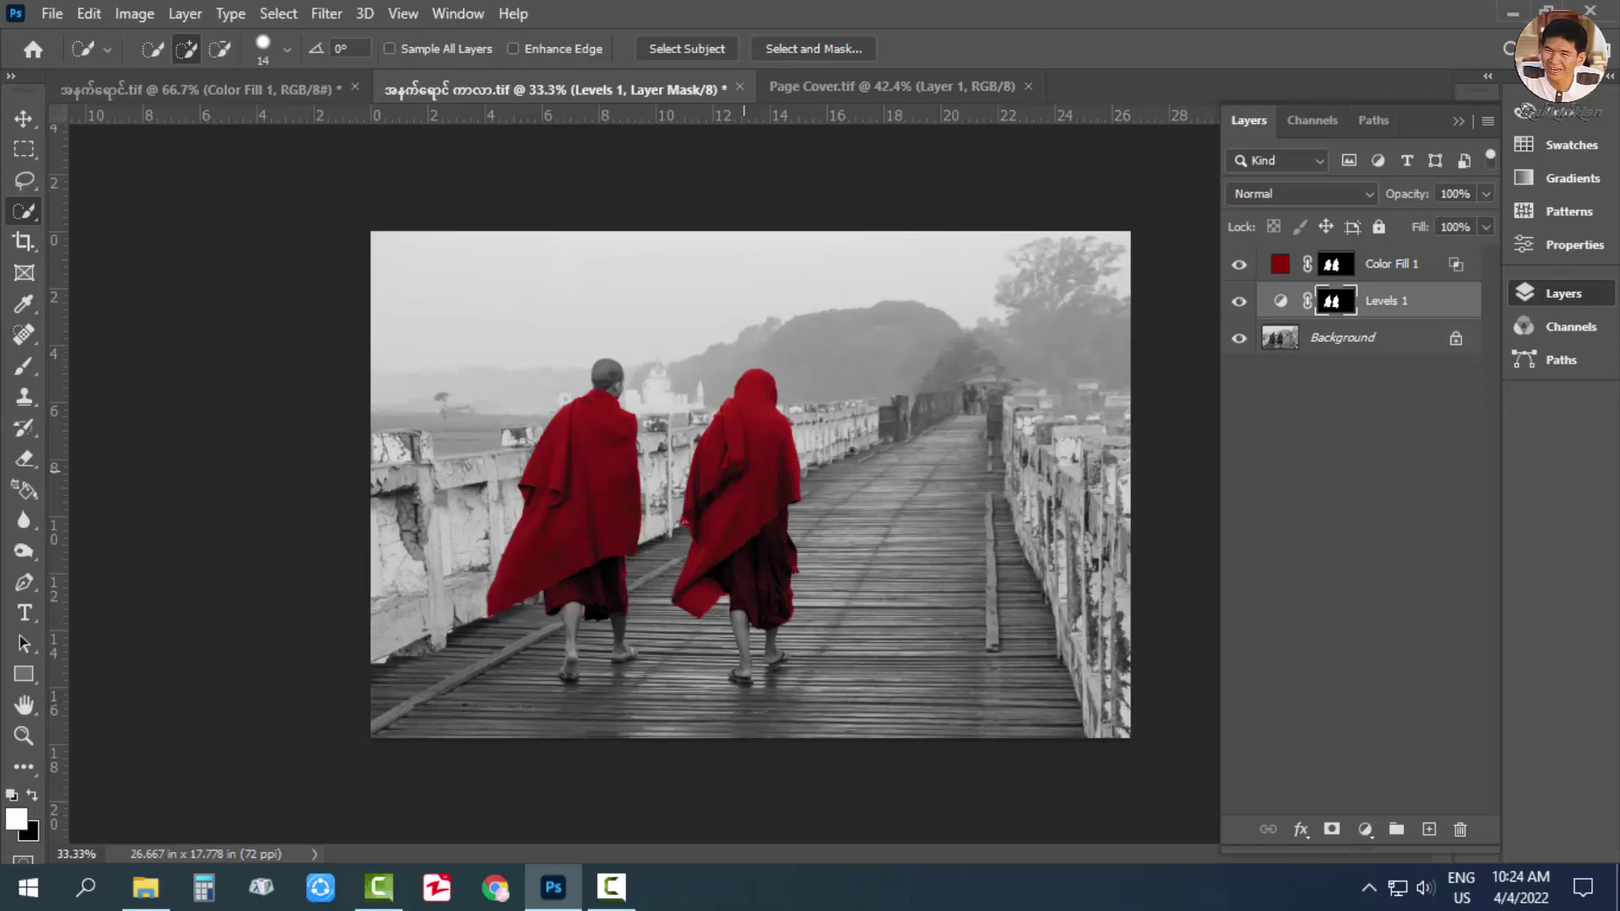
click(1239, 264)
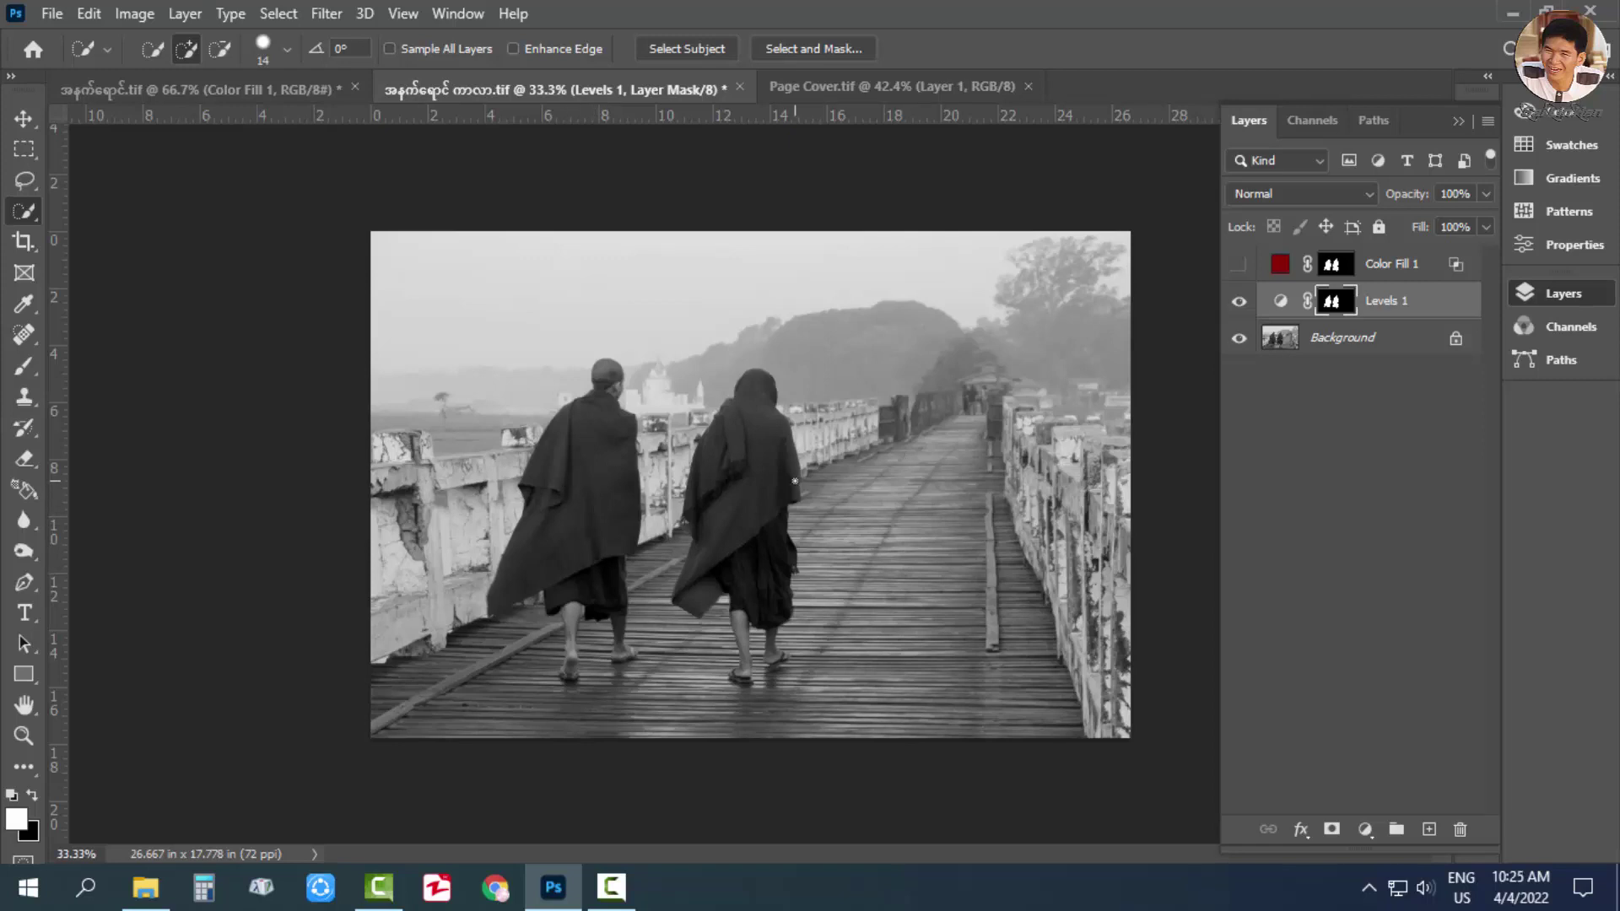
Show the Color Fill 1 layer again and delete both it and the Levels 1 layer.
click(1238, 264)
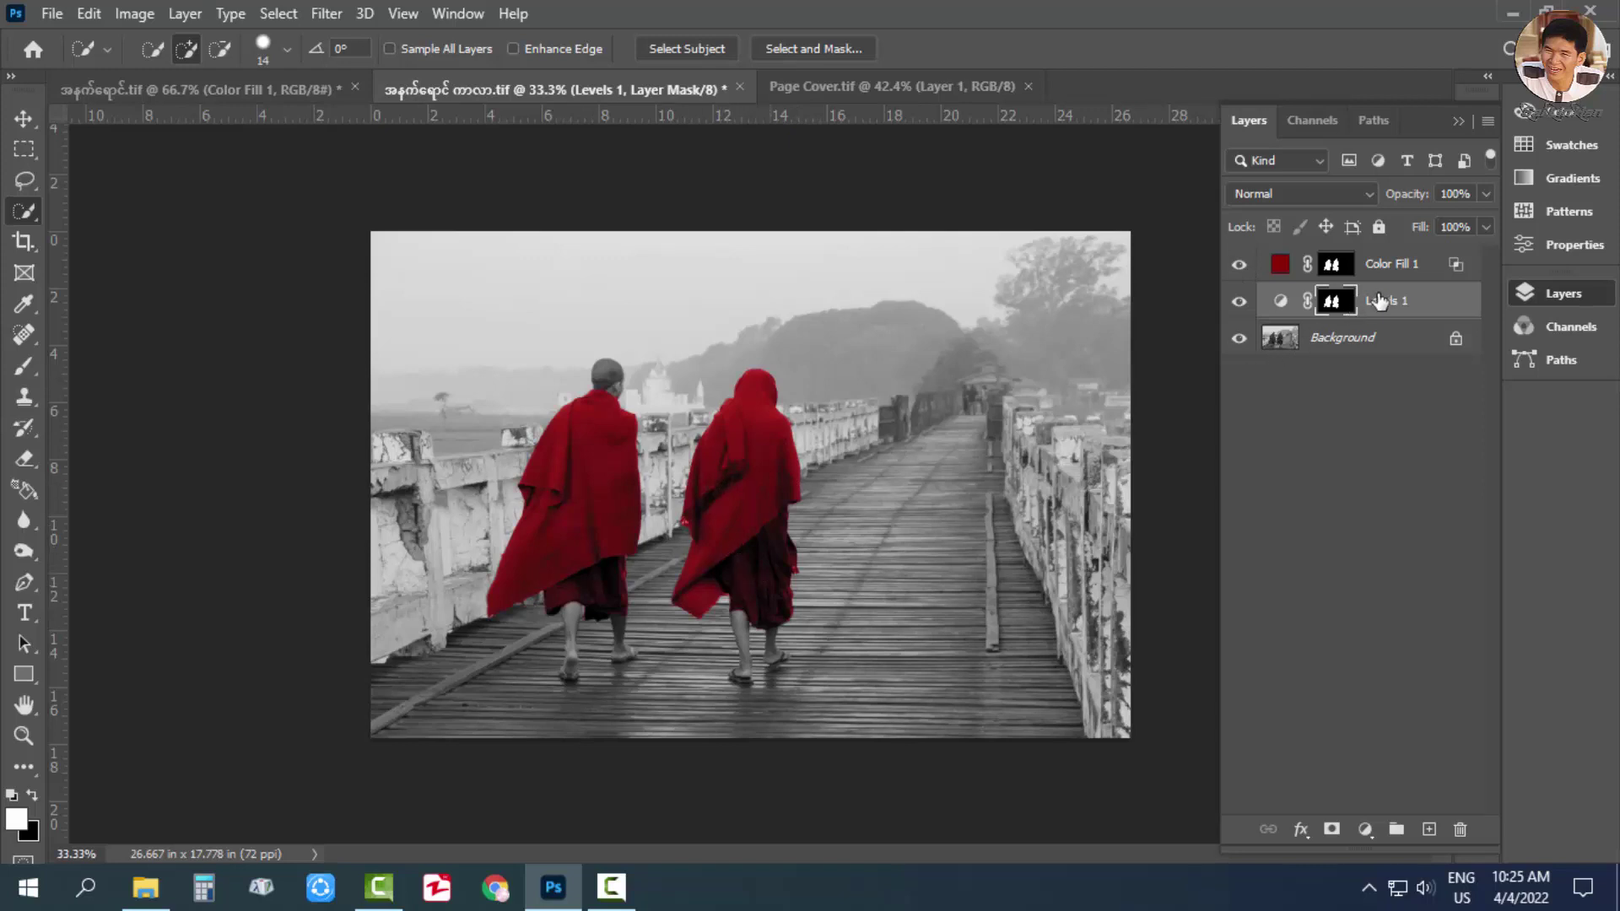
shift+click(1401, 268)
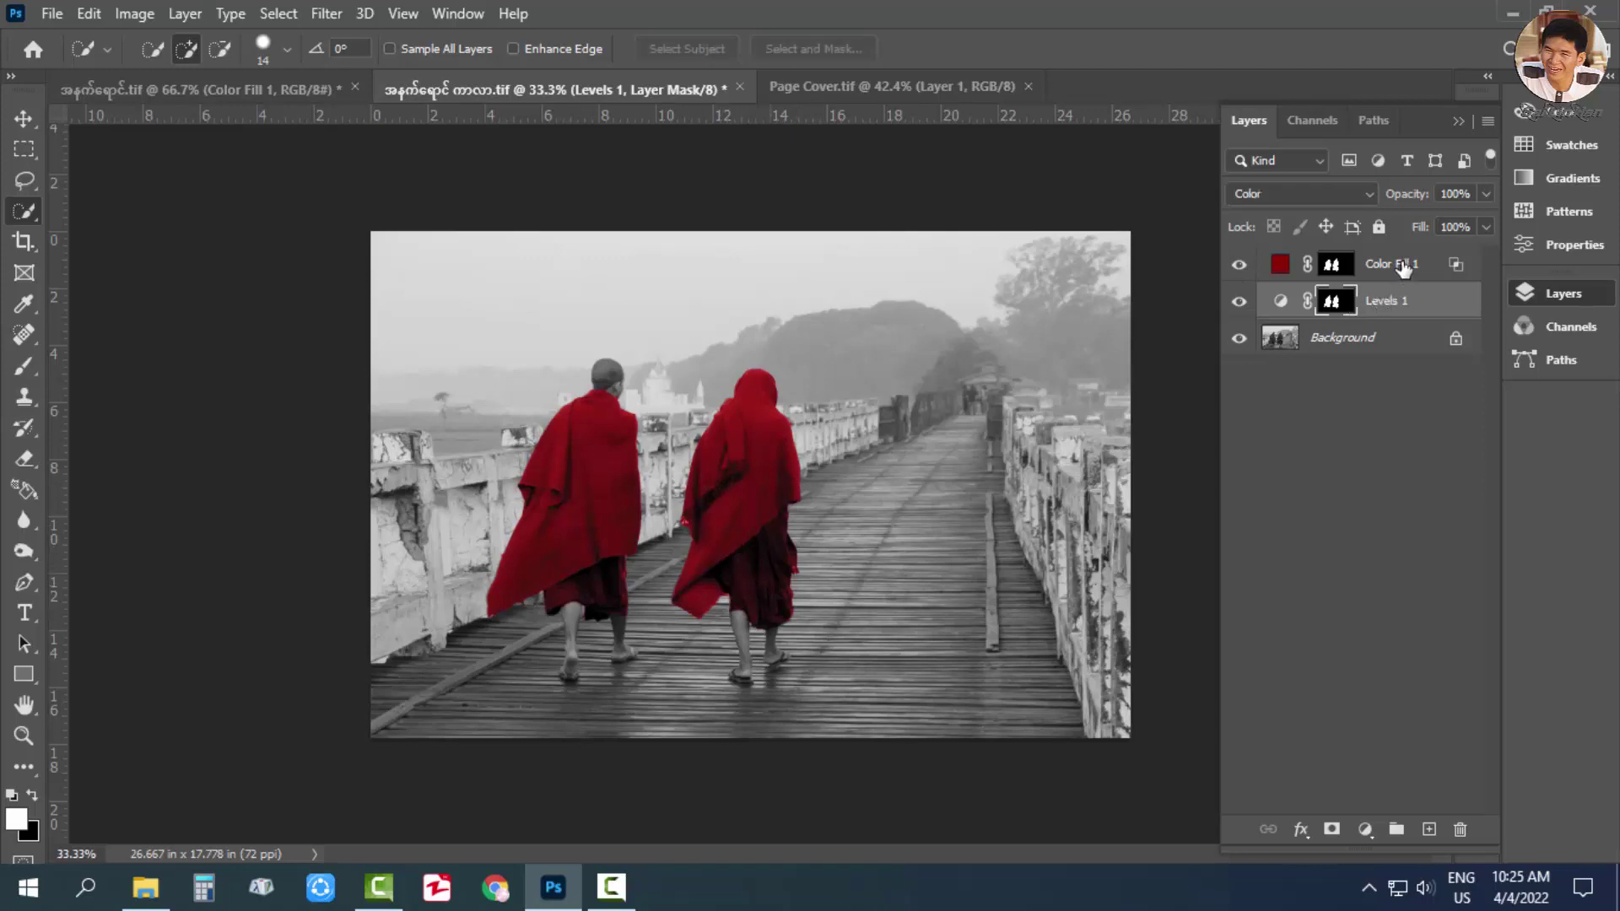
drag(1409, 309, 1460, 829)
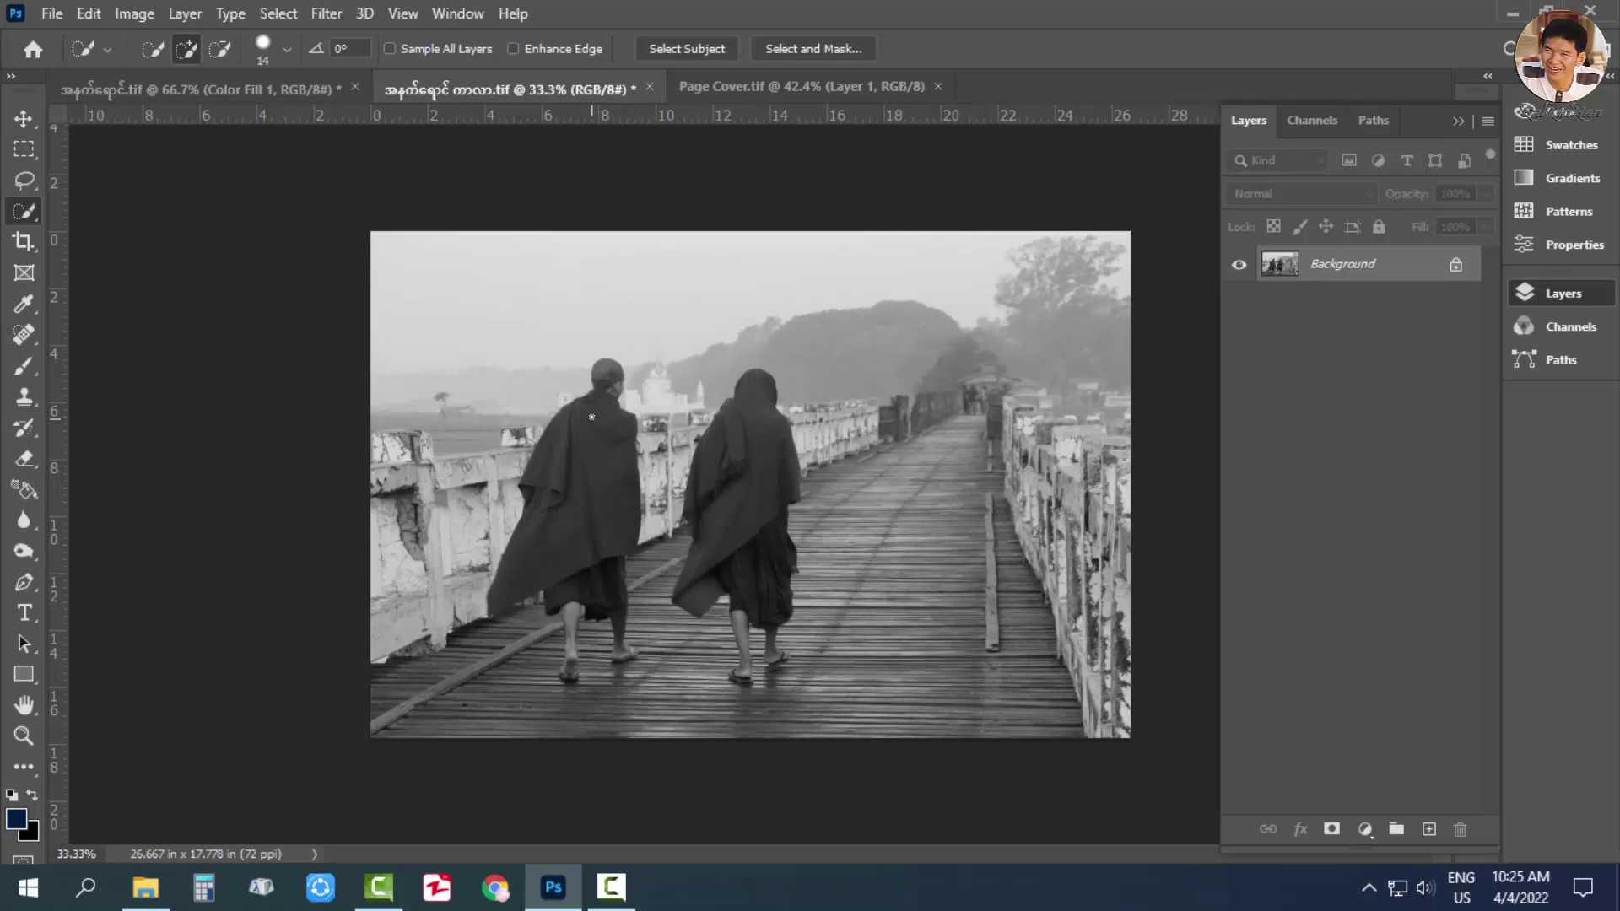
Select both monks' robes on the Background layer with the Quick Selection tool.
right_click(17, 205)
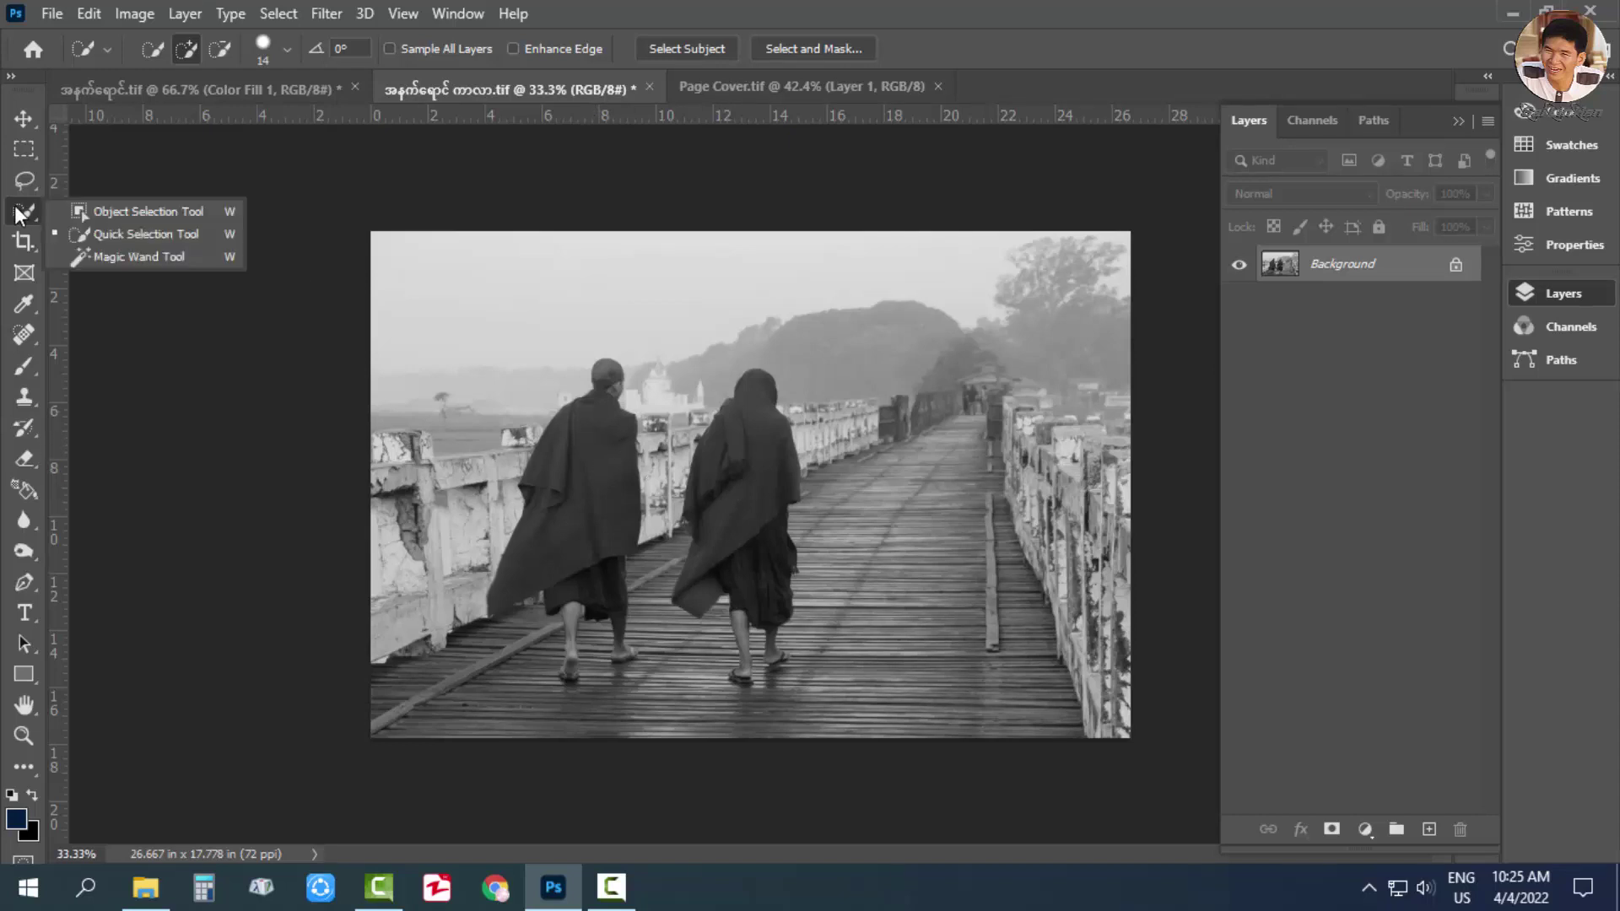
click(84, 231)
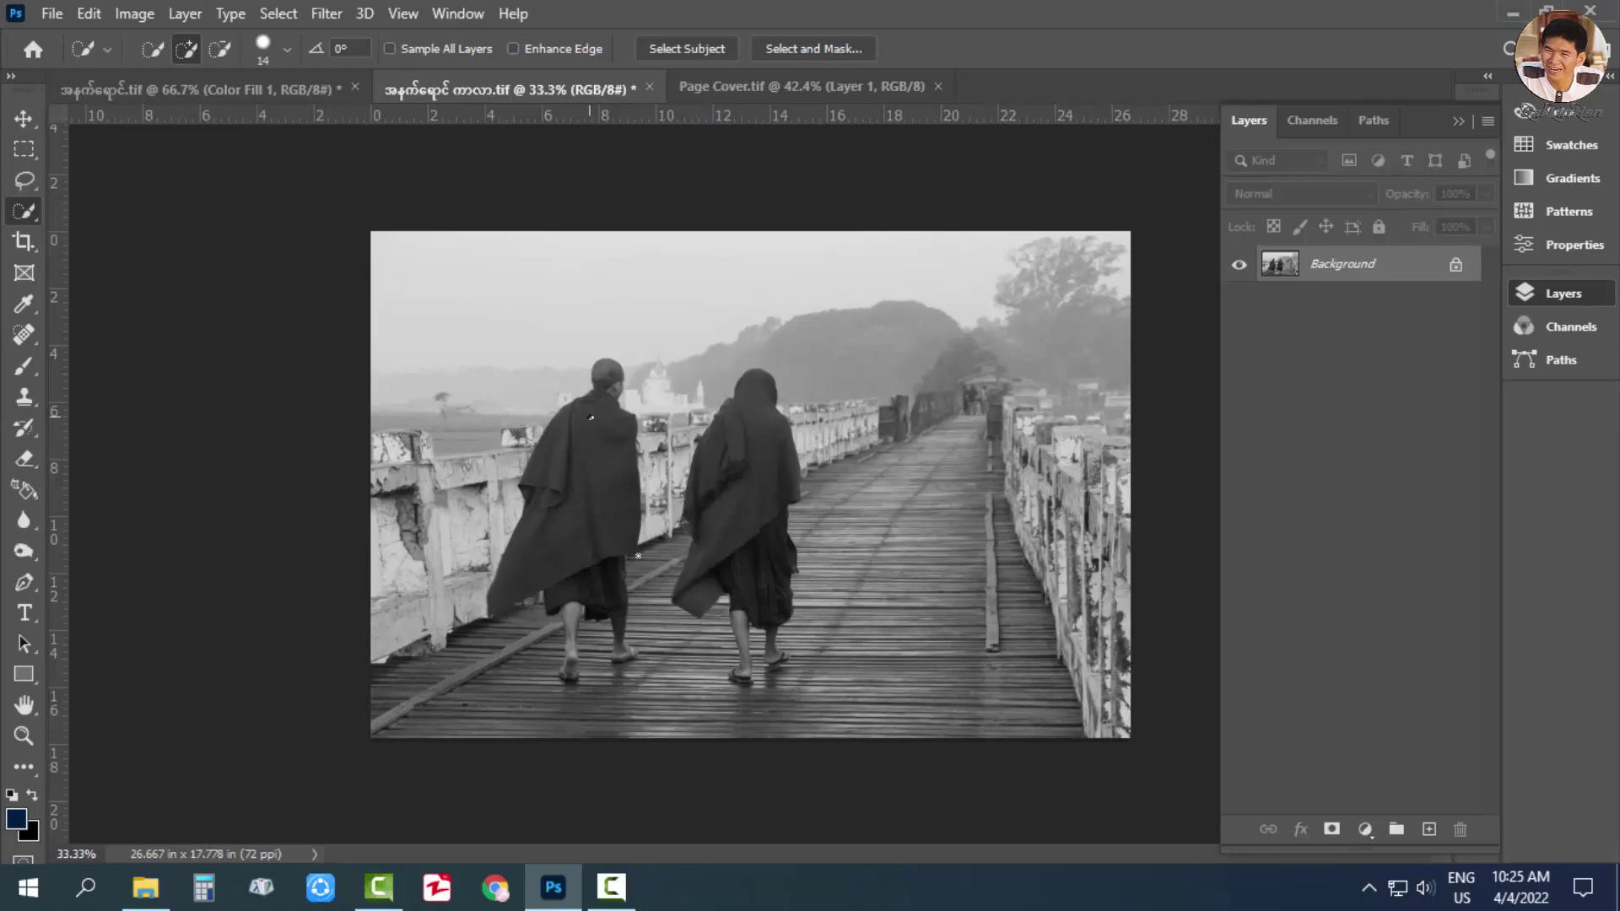
mouse_move(638, 556)
mouse_down()
mouse_move(735, 508)
mouse_move(748, 440)
mouse_up()
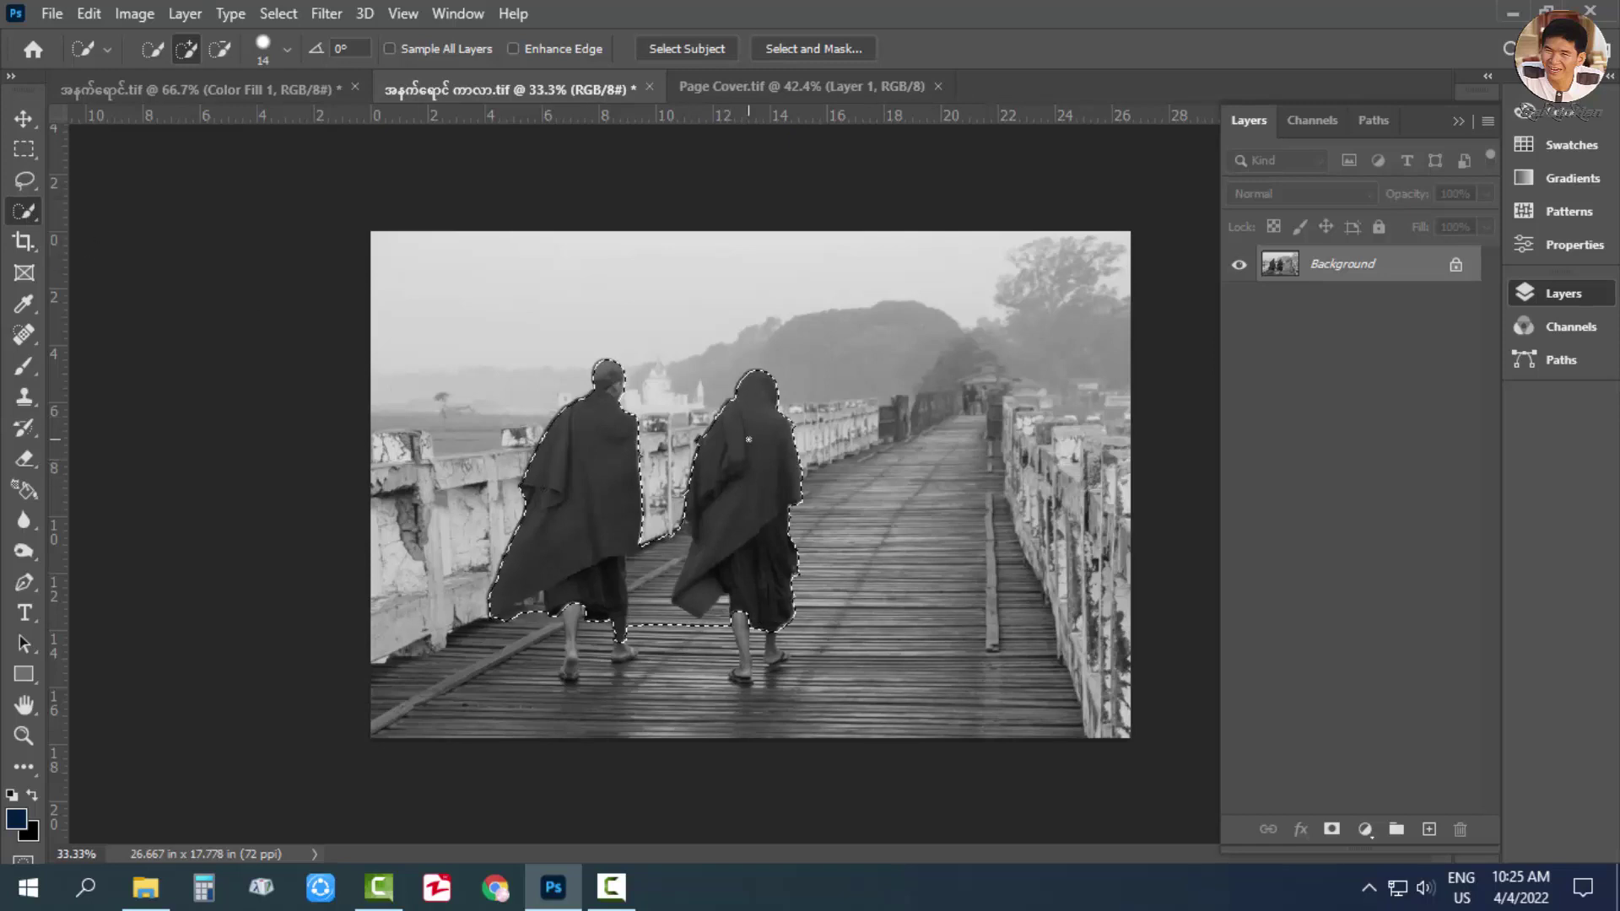
Subtract the gap between the monks, the bare head, the leg areas and stray railing edges from the selection.
drag(658, 615, 669, 543)
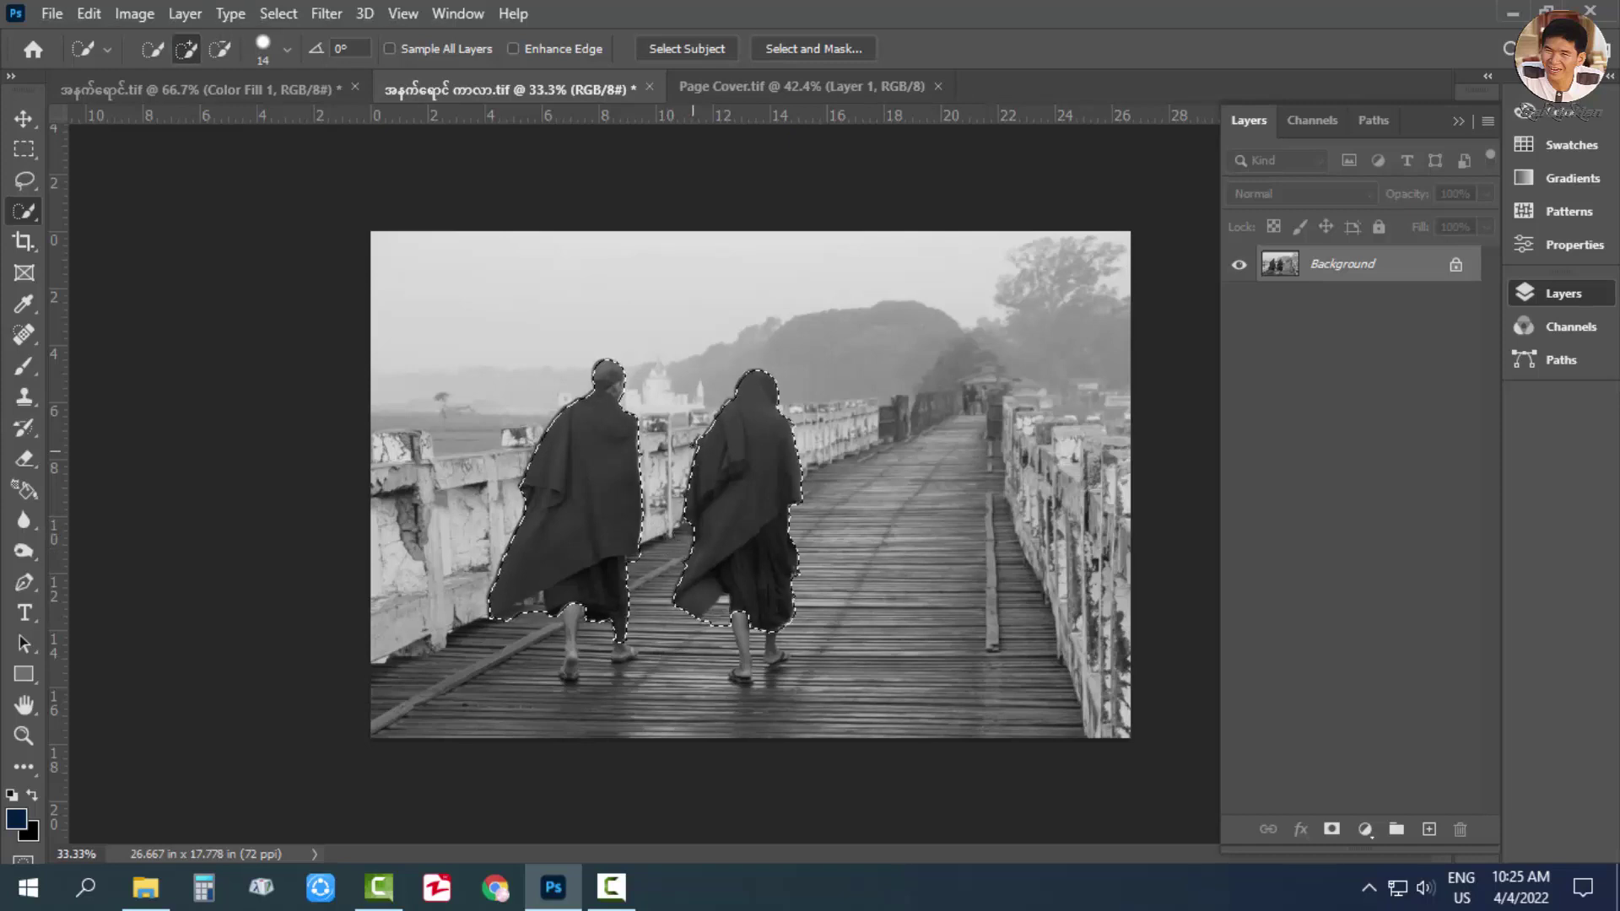
key(alt)
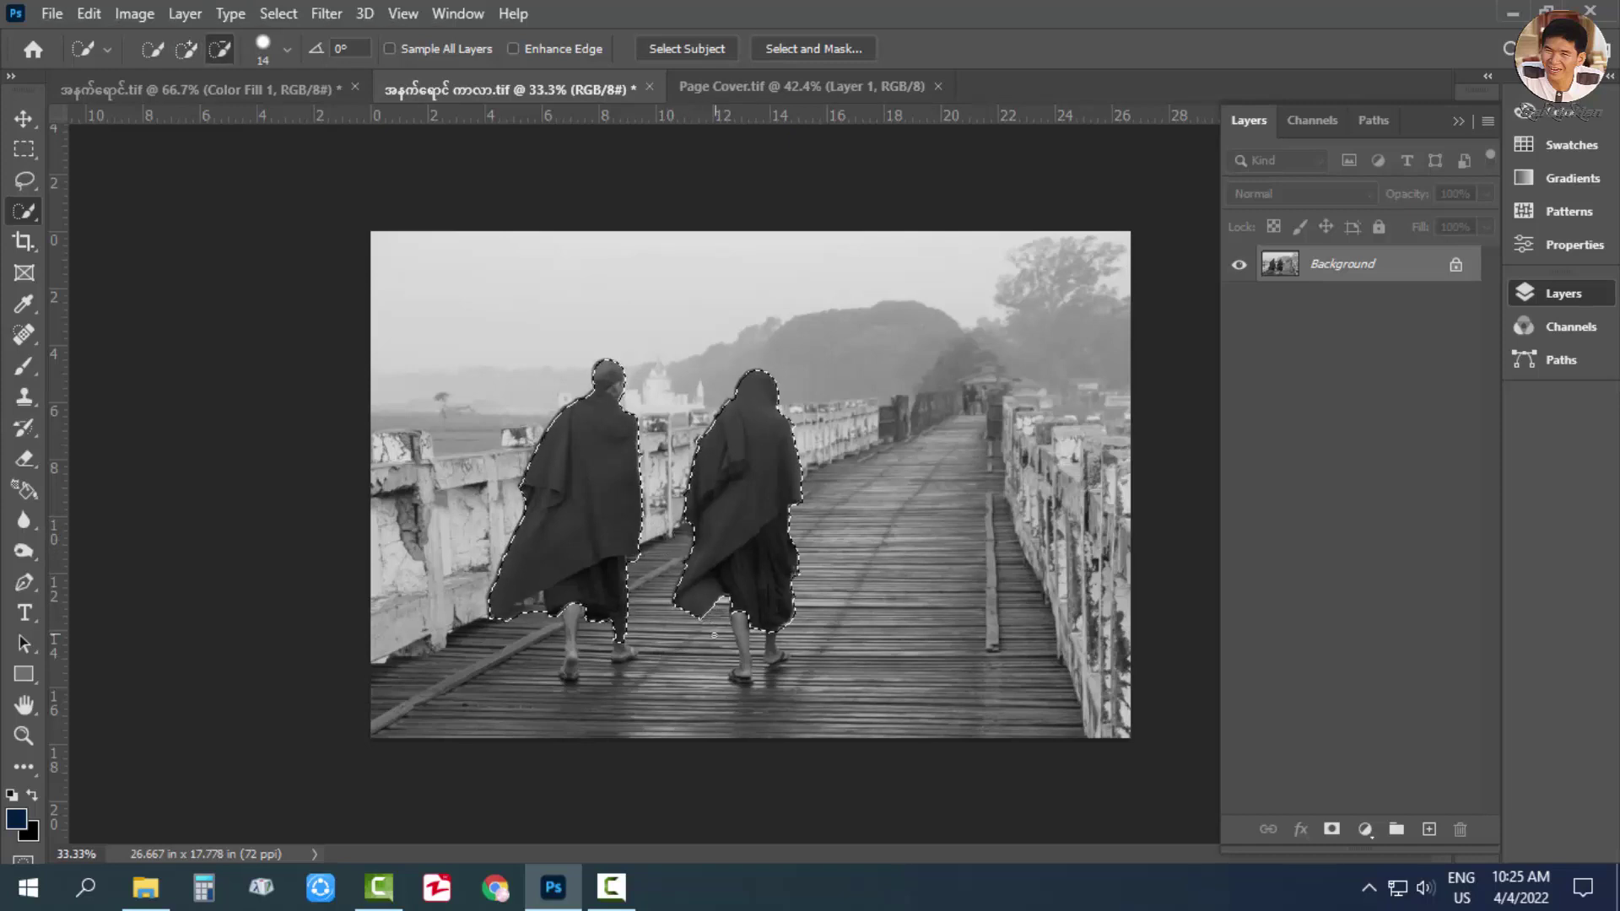
scroll(714, 635, up, 2)
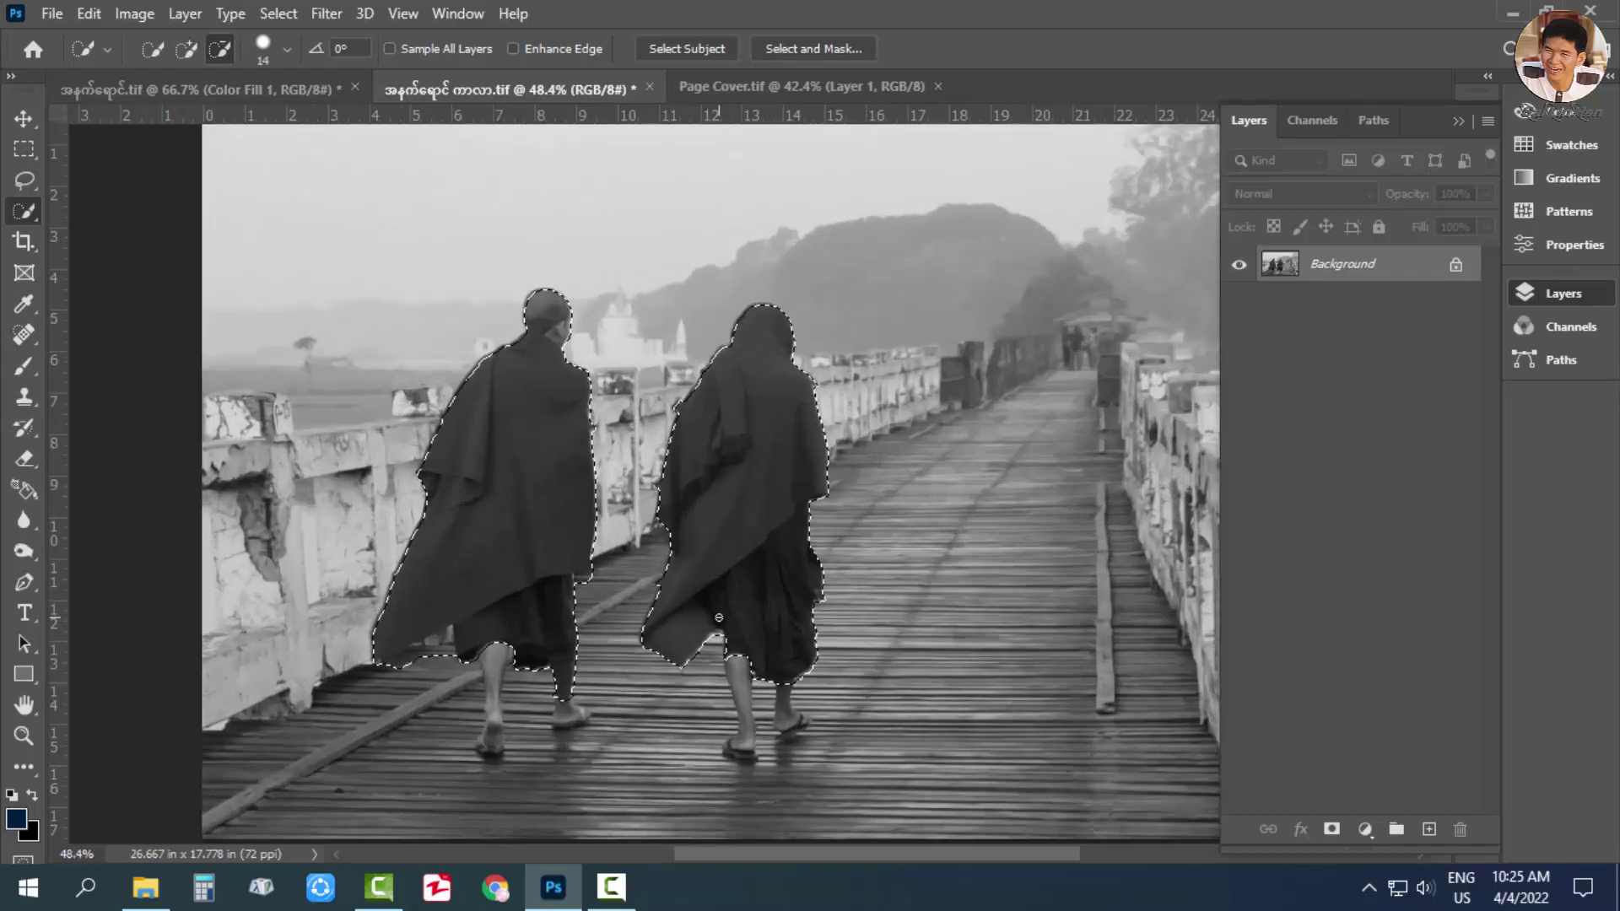
alt+click(546, 314)
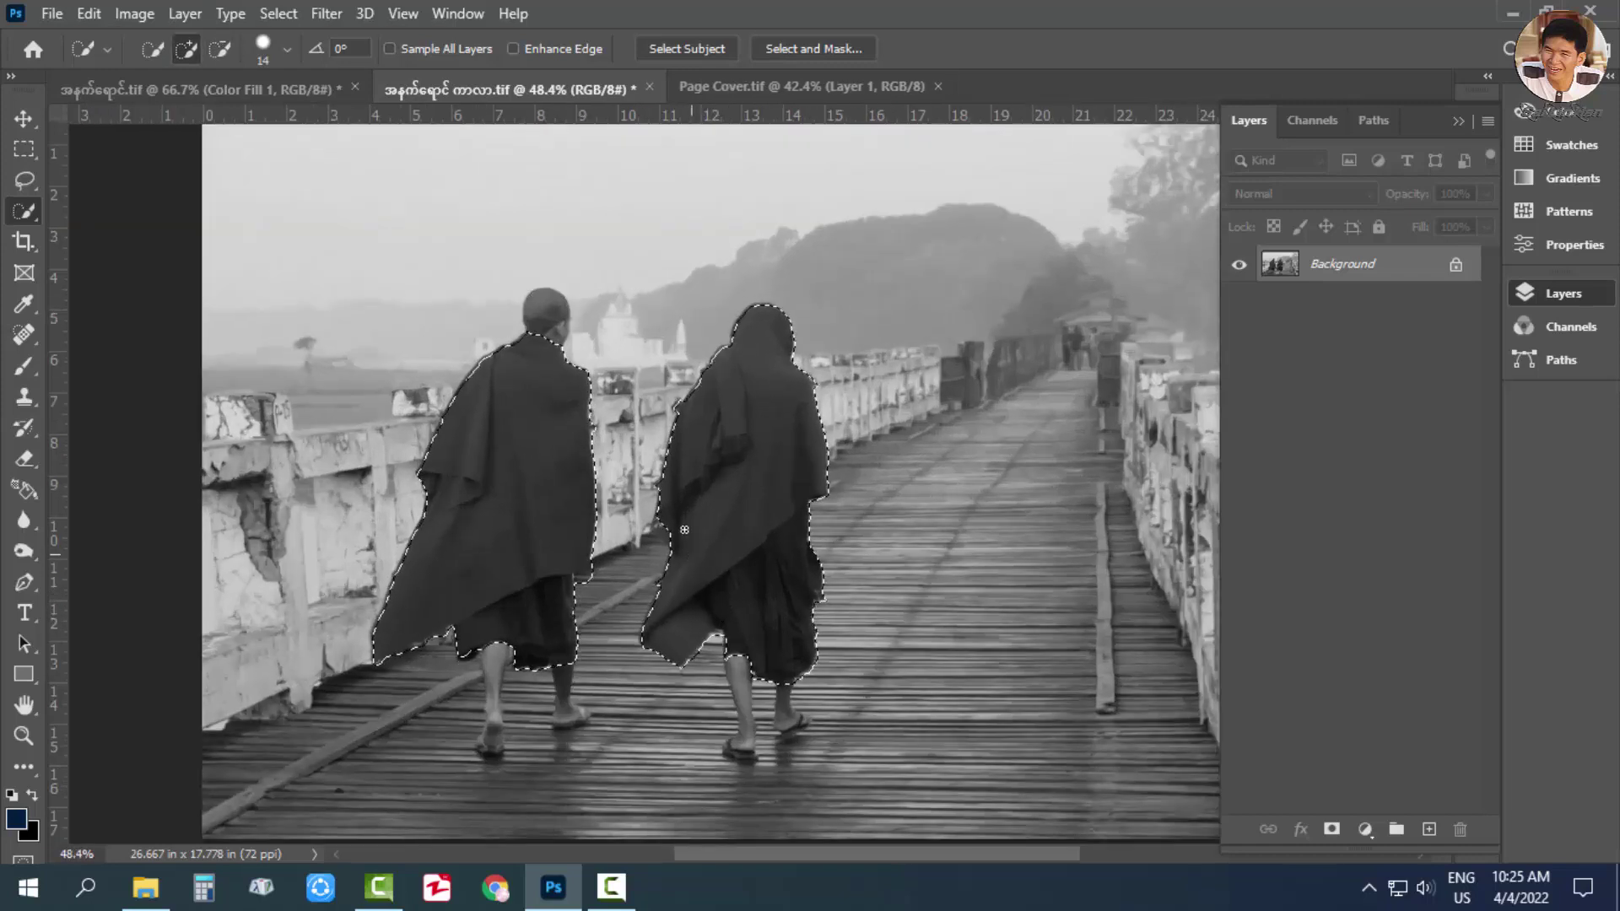
key(alt)
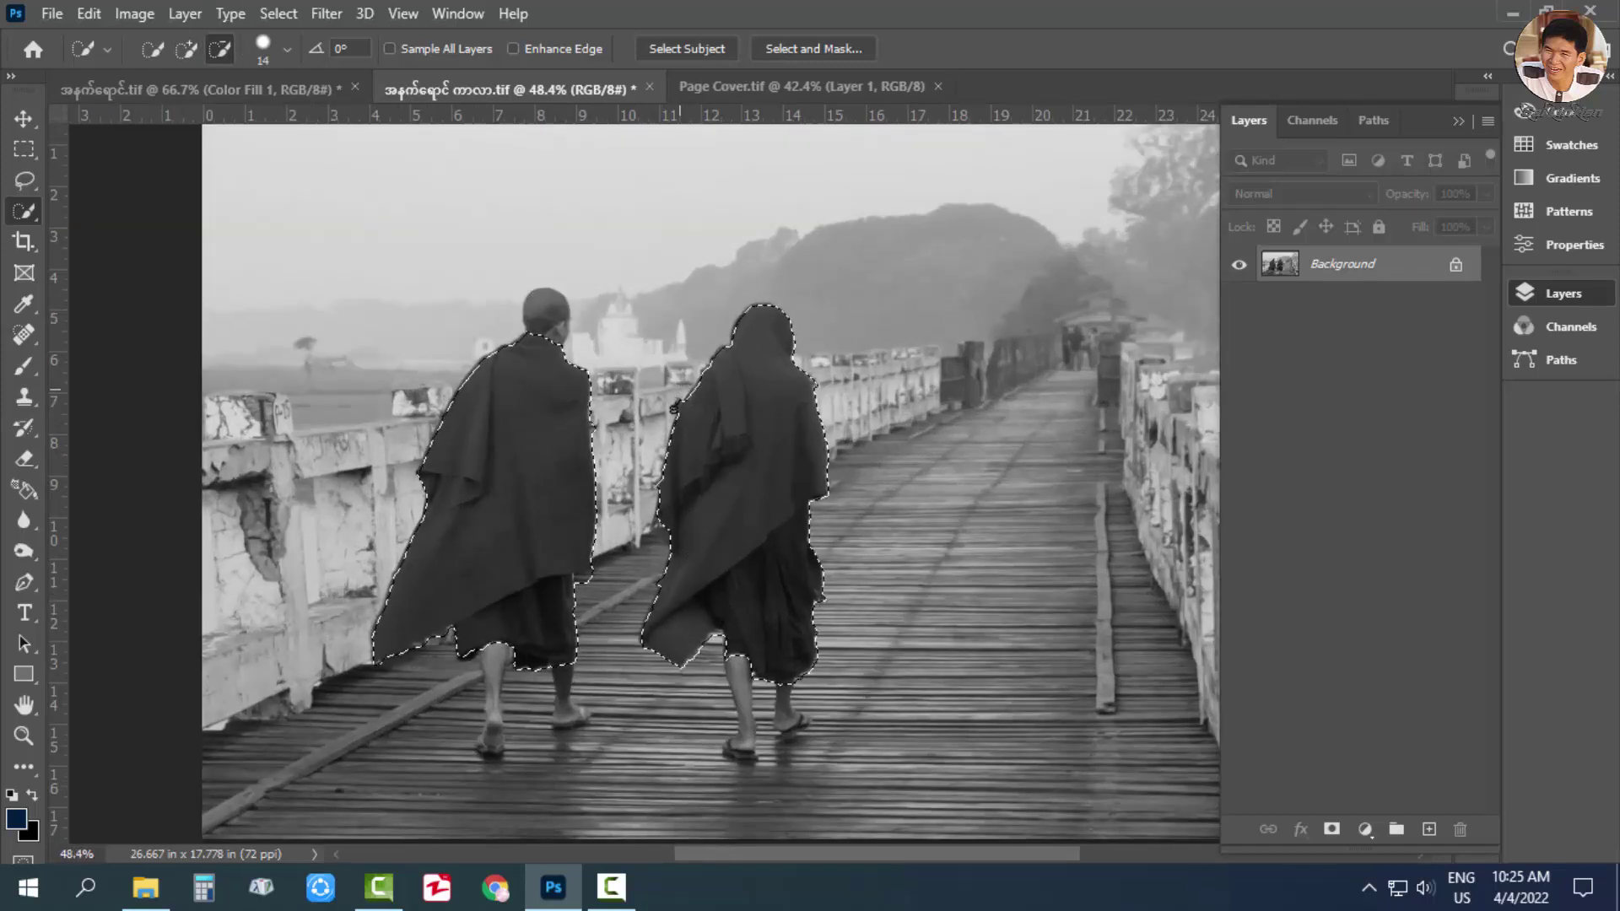
alt+click(673, 407)
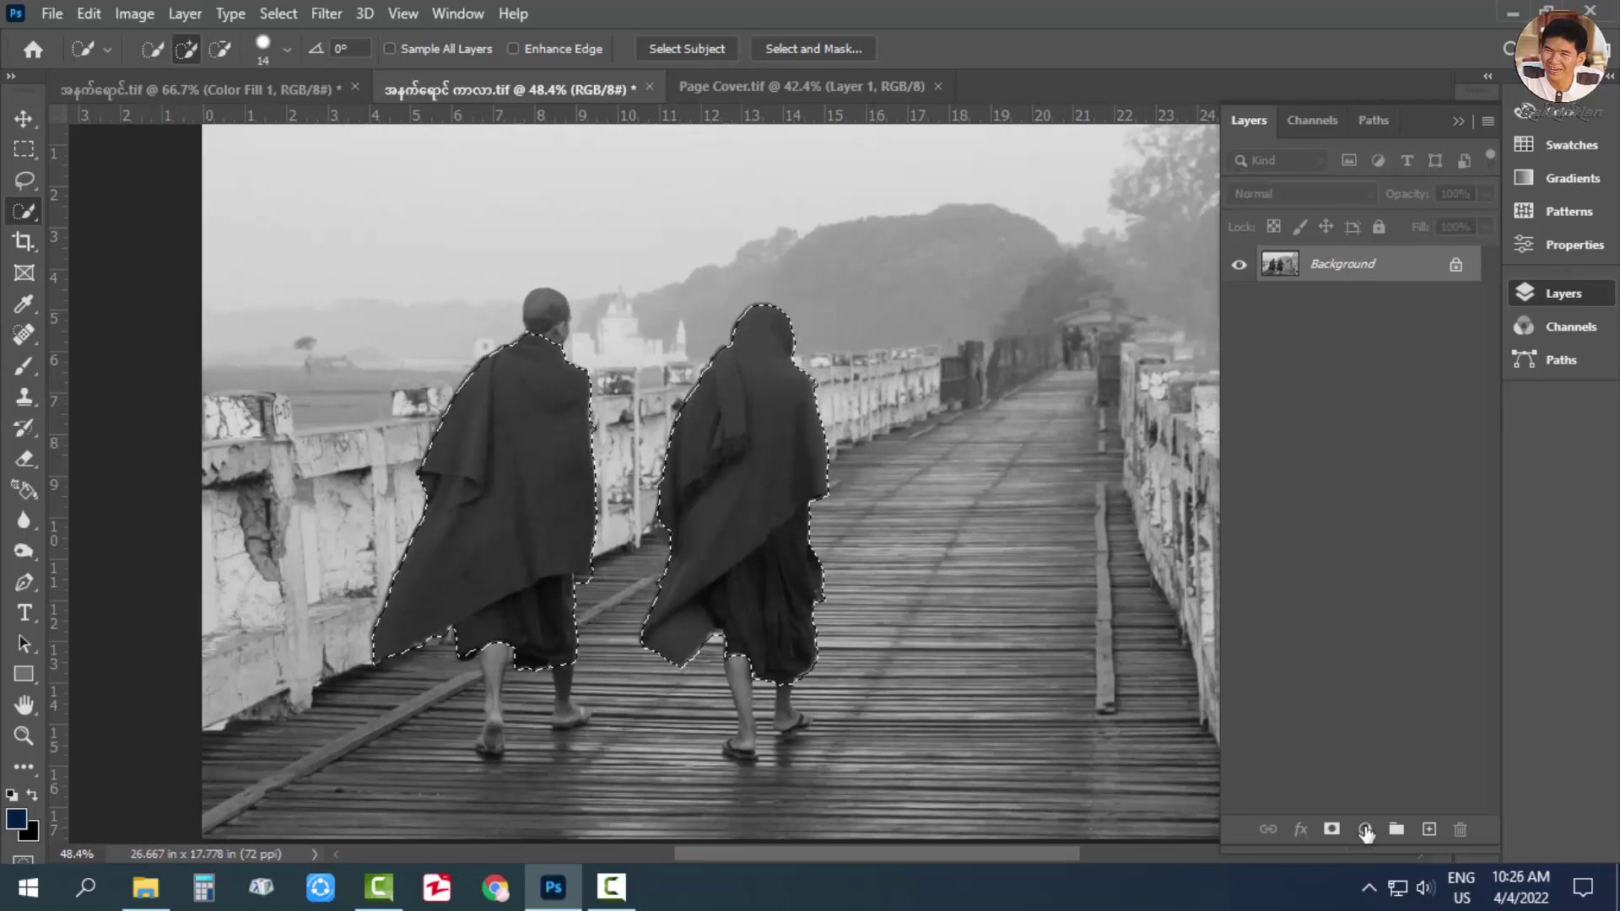
Add a Levels adjustment layer masked by the robe selection, keeping its default values.
click(1365, 829)
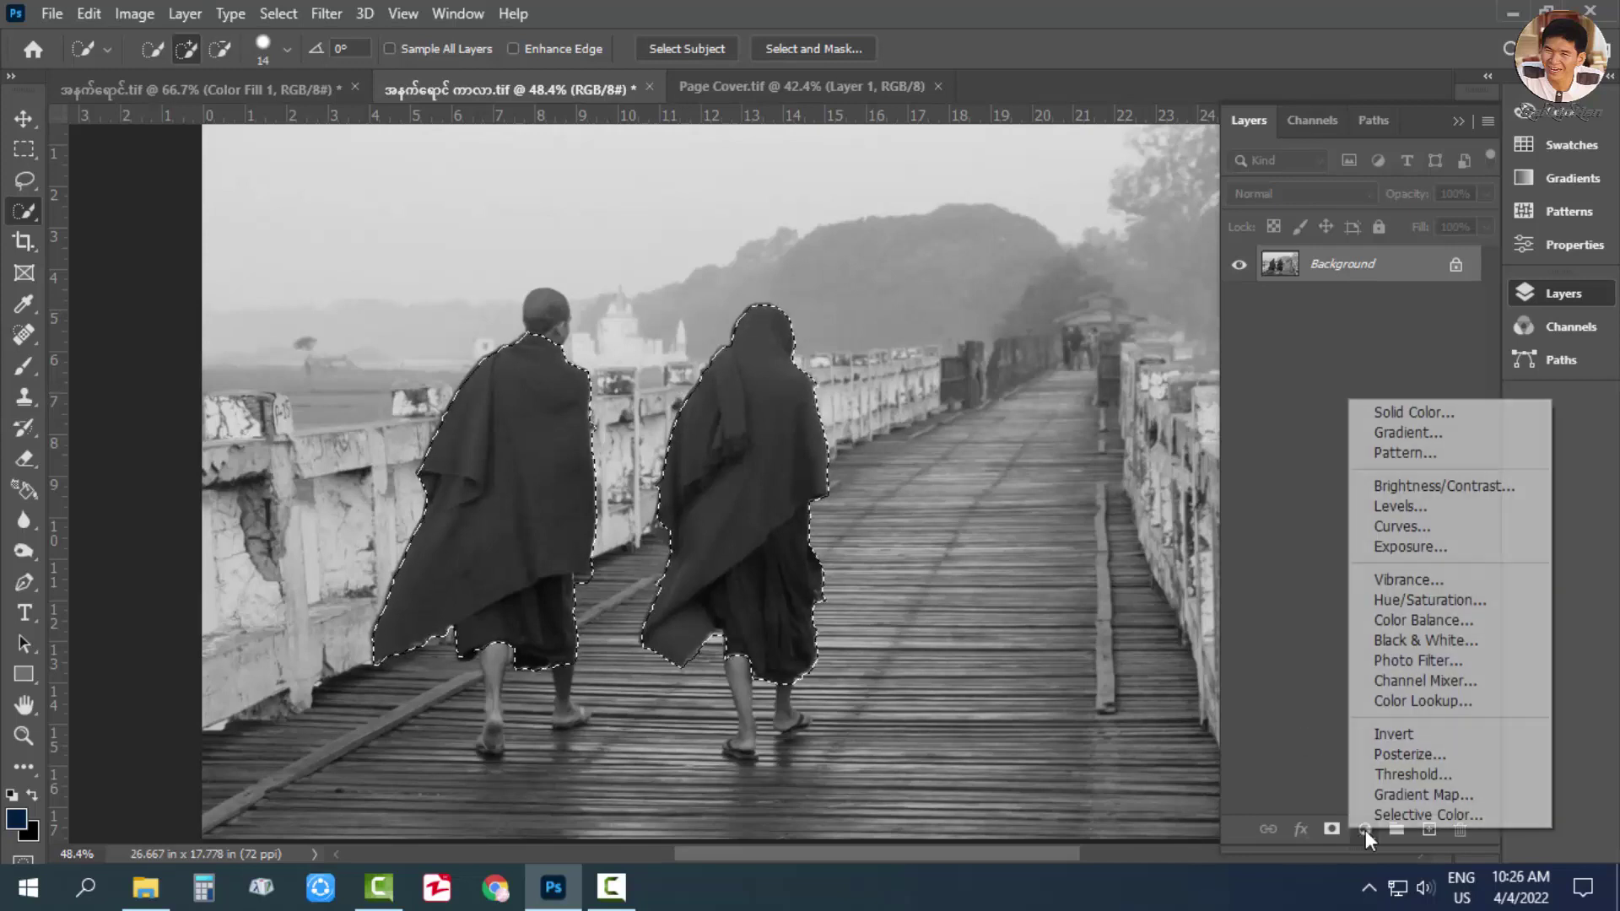
click(1399, 508)
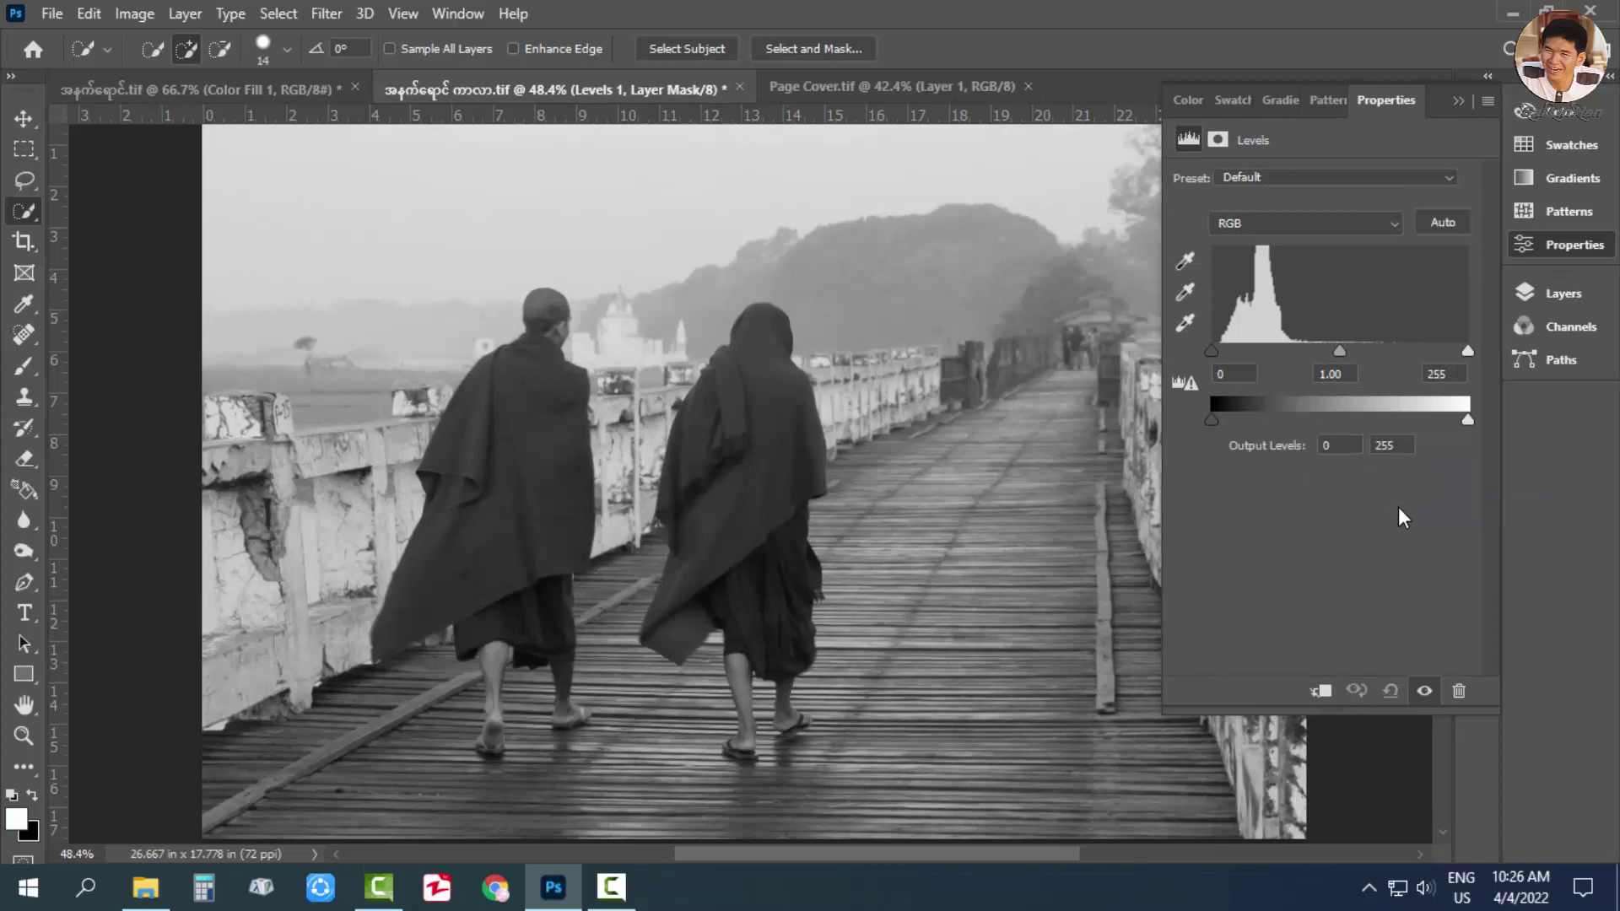
click(1561, 295)
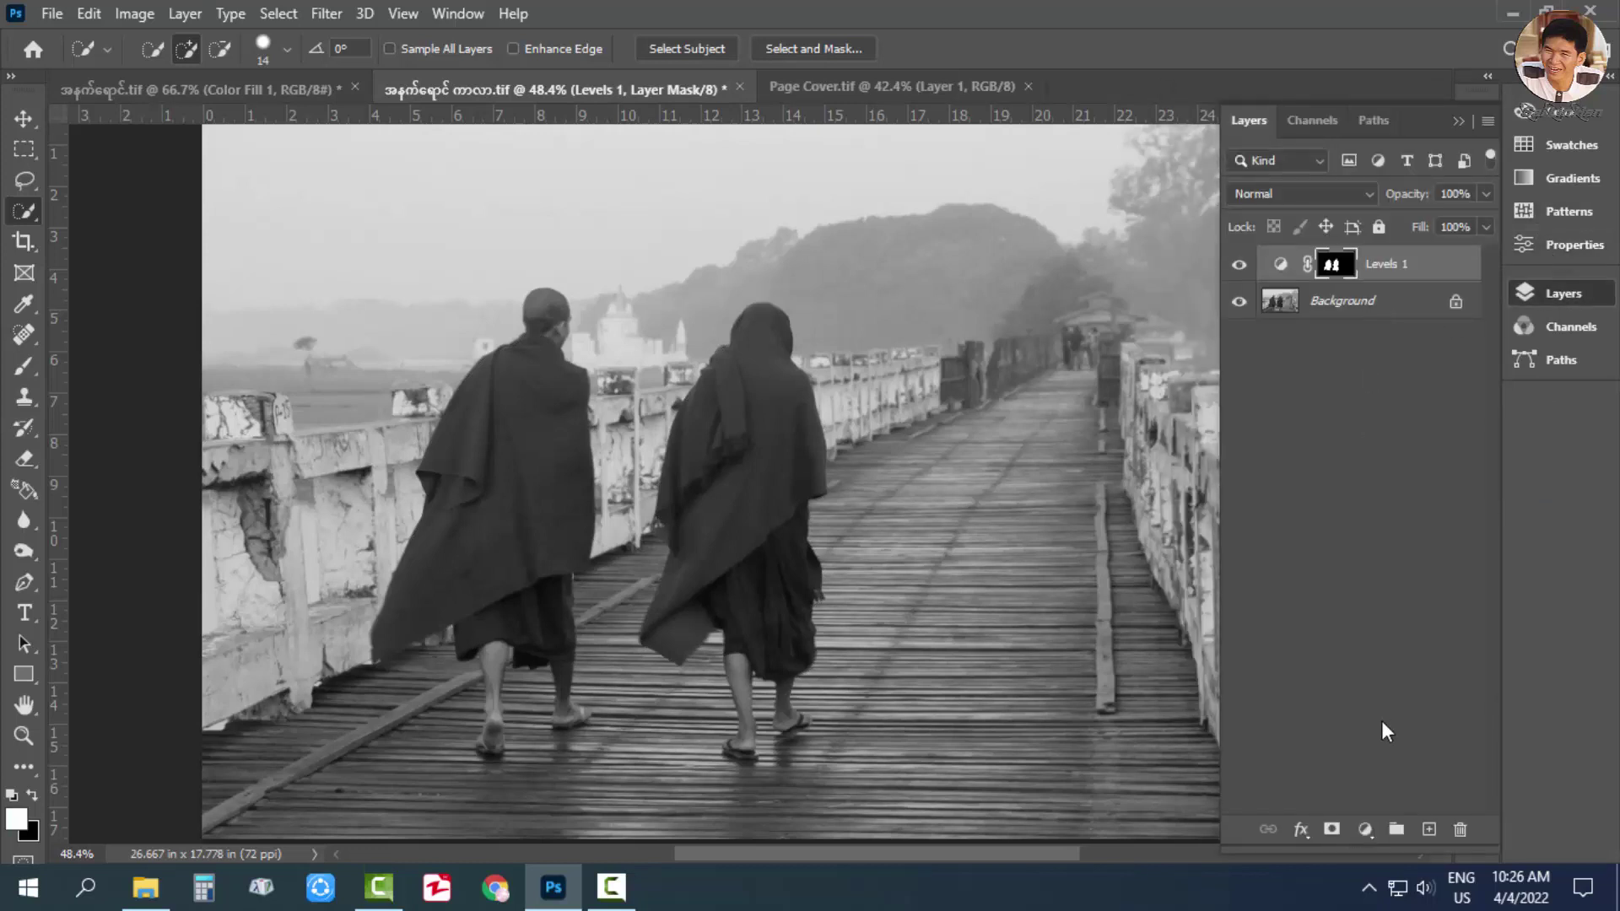
Add a Solid Color fill layer above Levels 1 in the bright red d70303.
click(1365, 830)
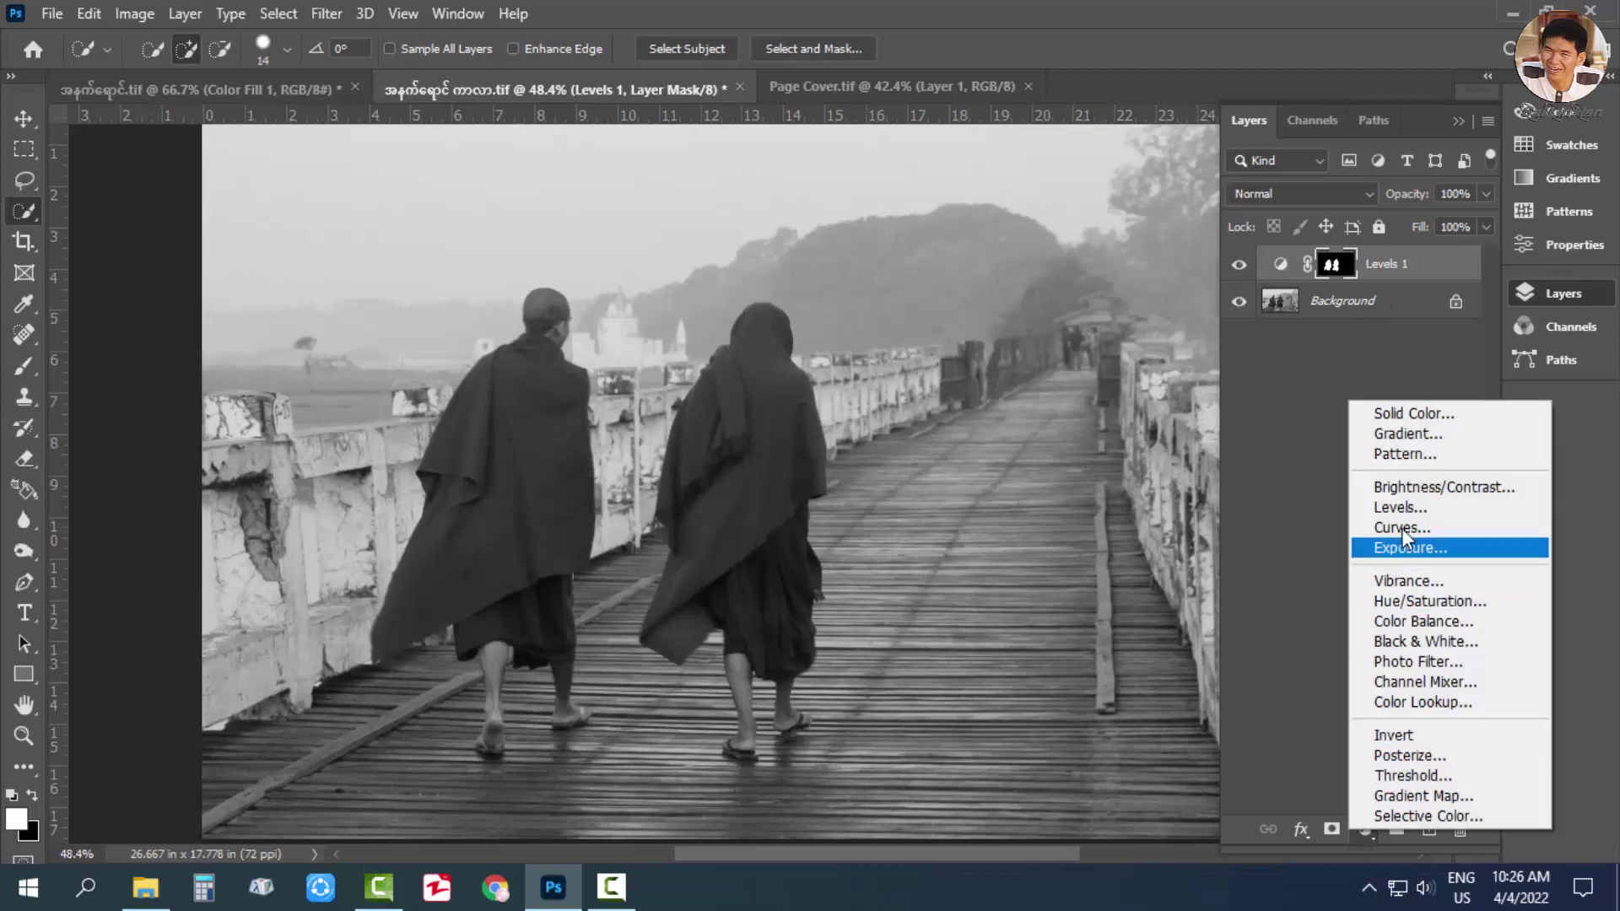
click(1386, 415)
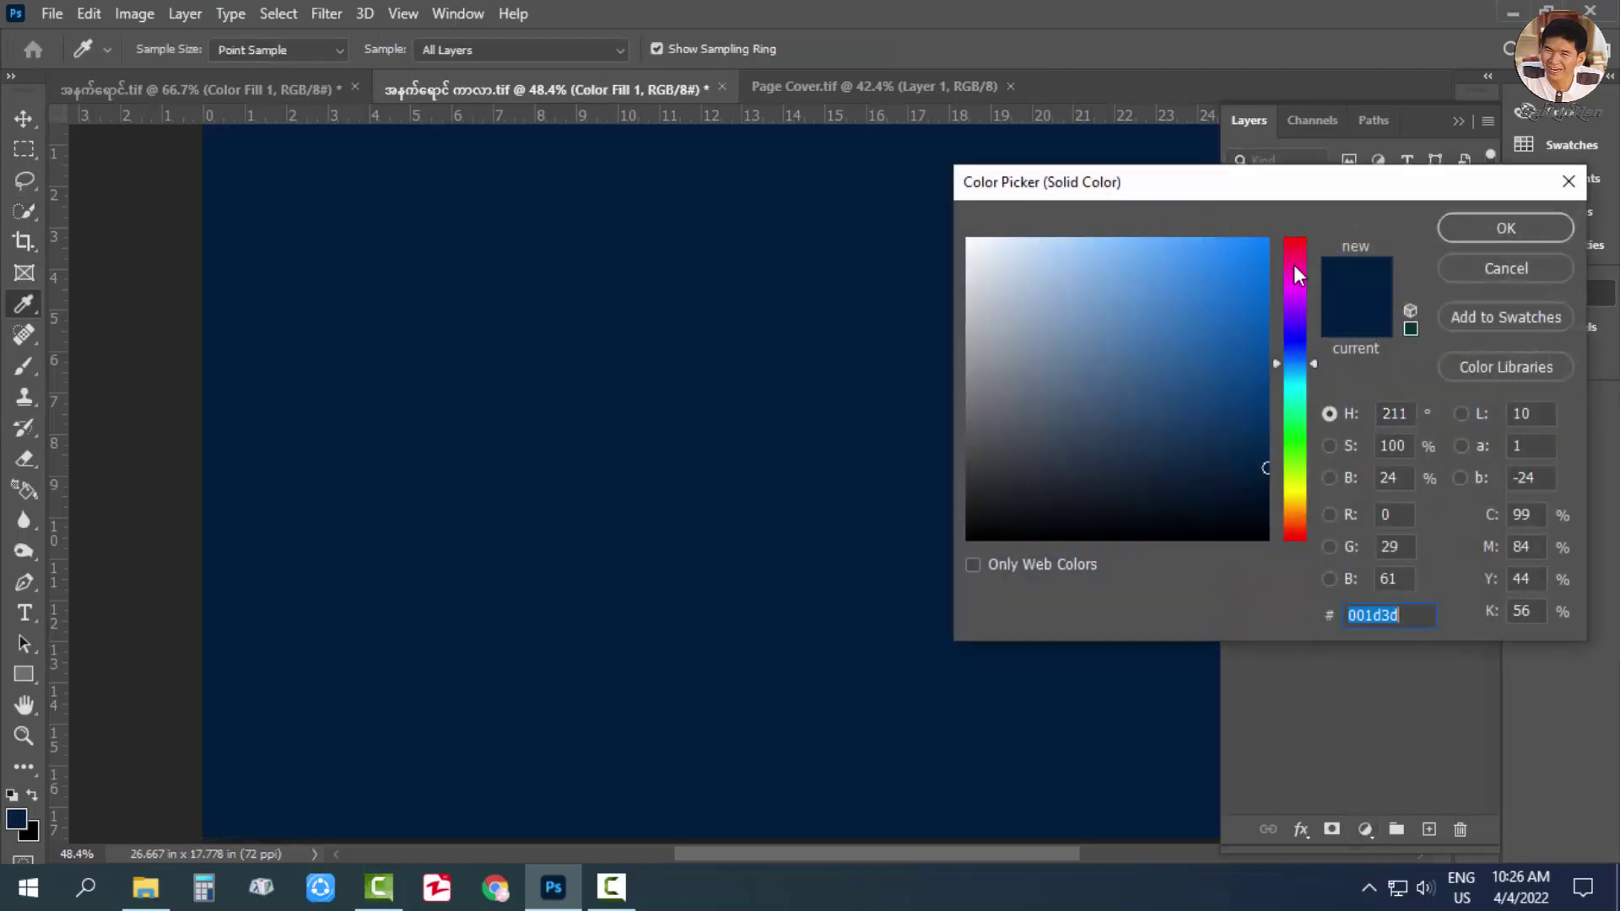
drag(1282, 510, 1296, 540)
click(1263, 285)
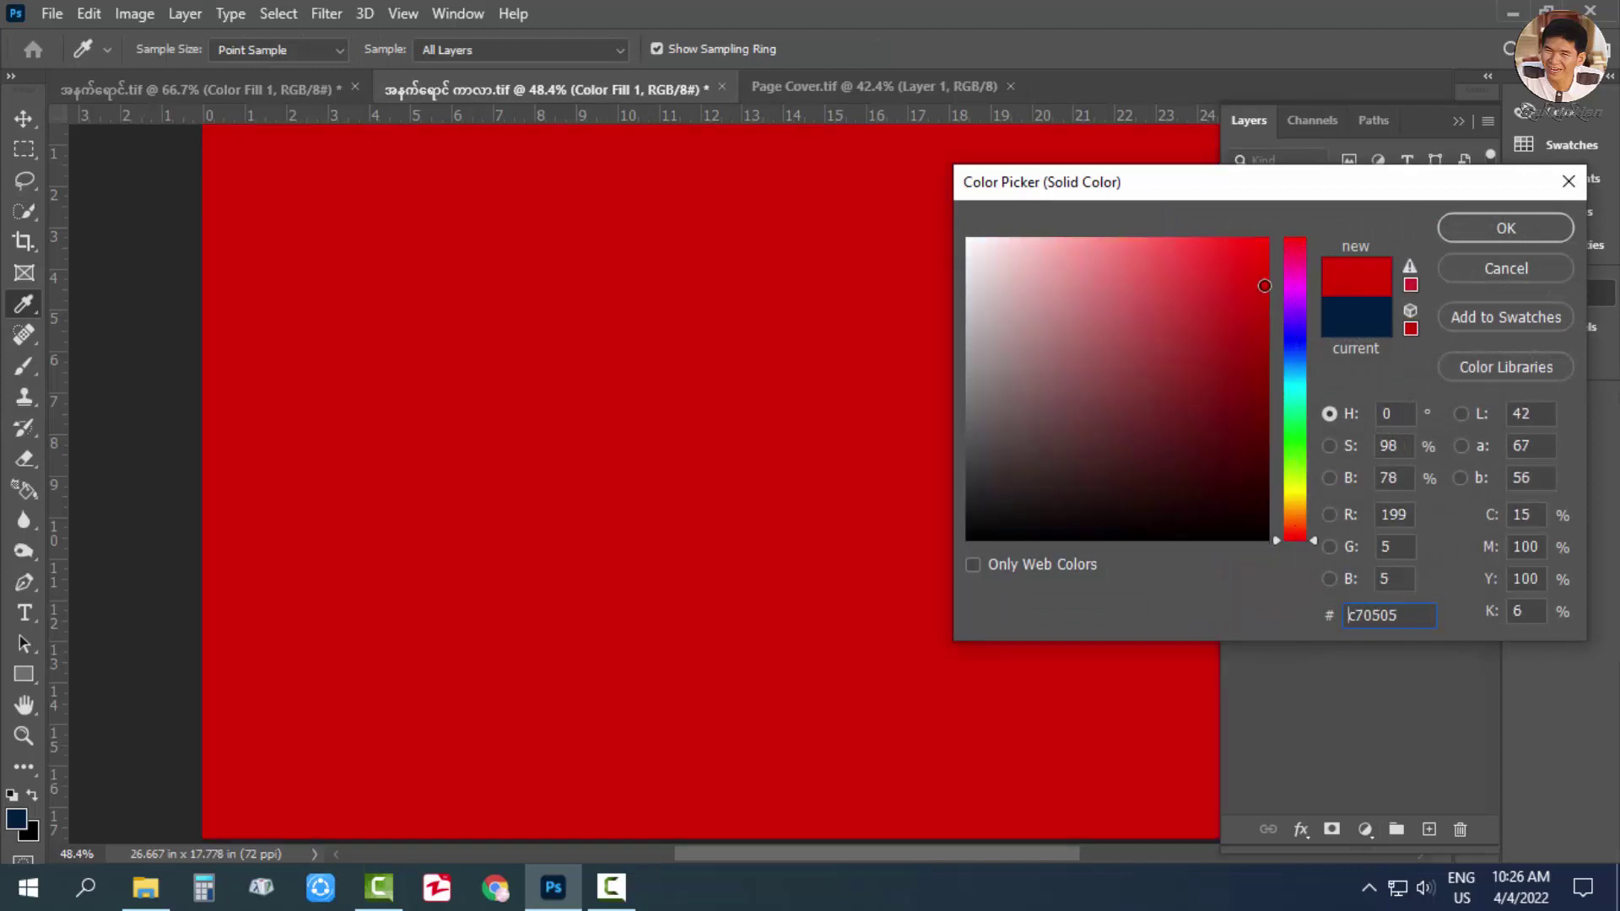
click(1476, 230)
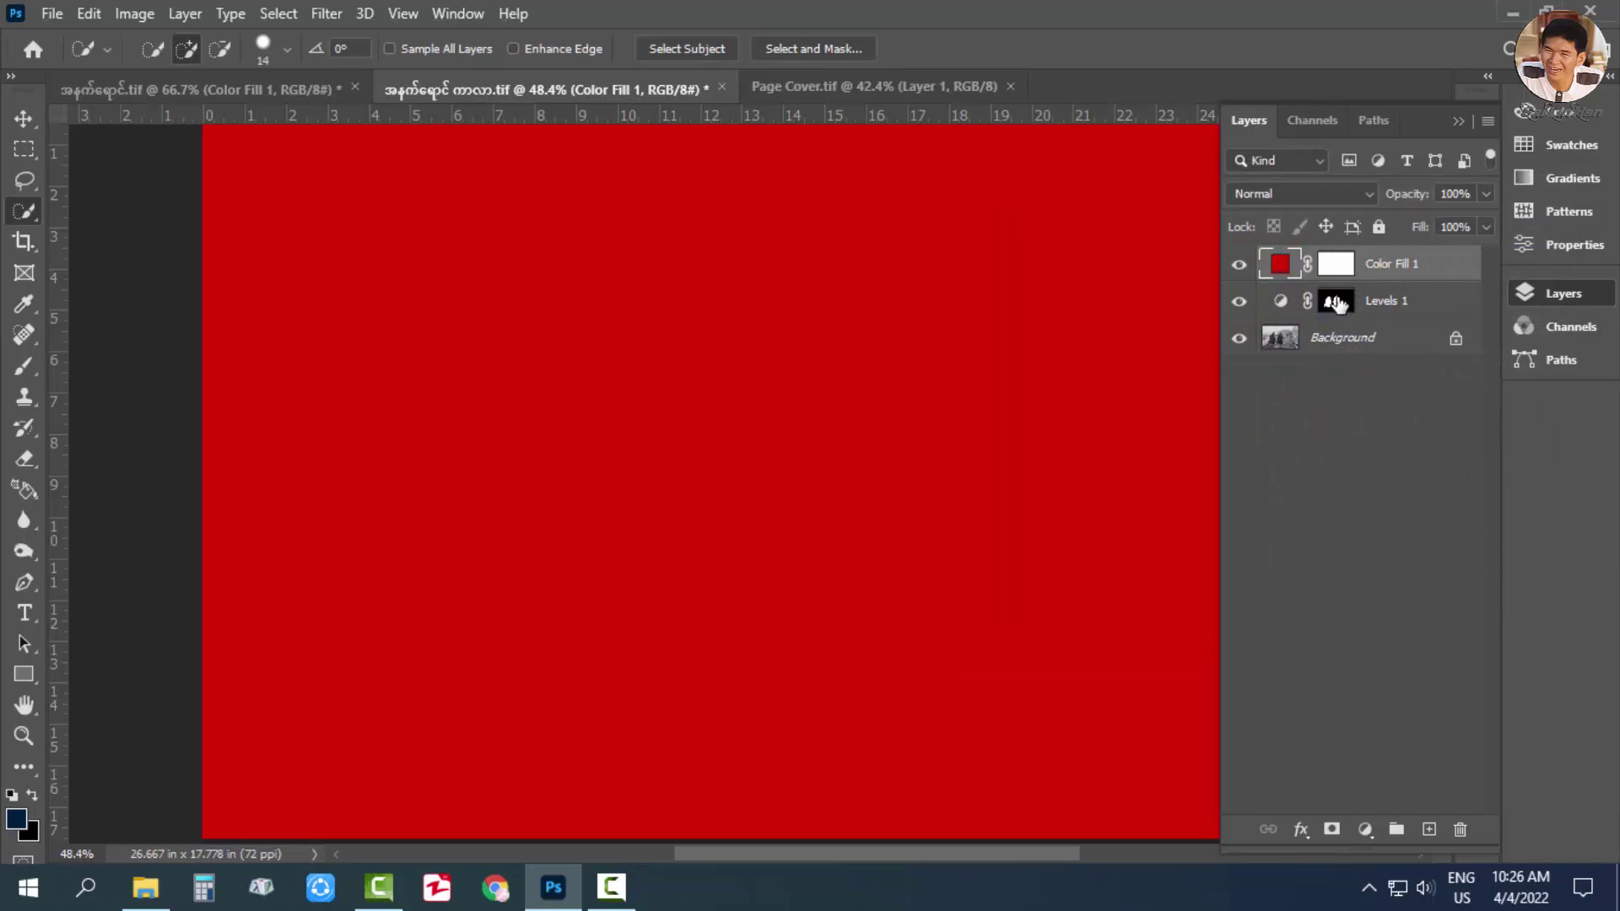
Replace the Color Fill 1 mask with a copy of the Levels 1 mask and set the fill layer's blend mode to Color.
drag(1333, 304, 1373, 302)
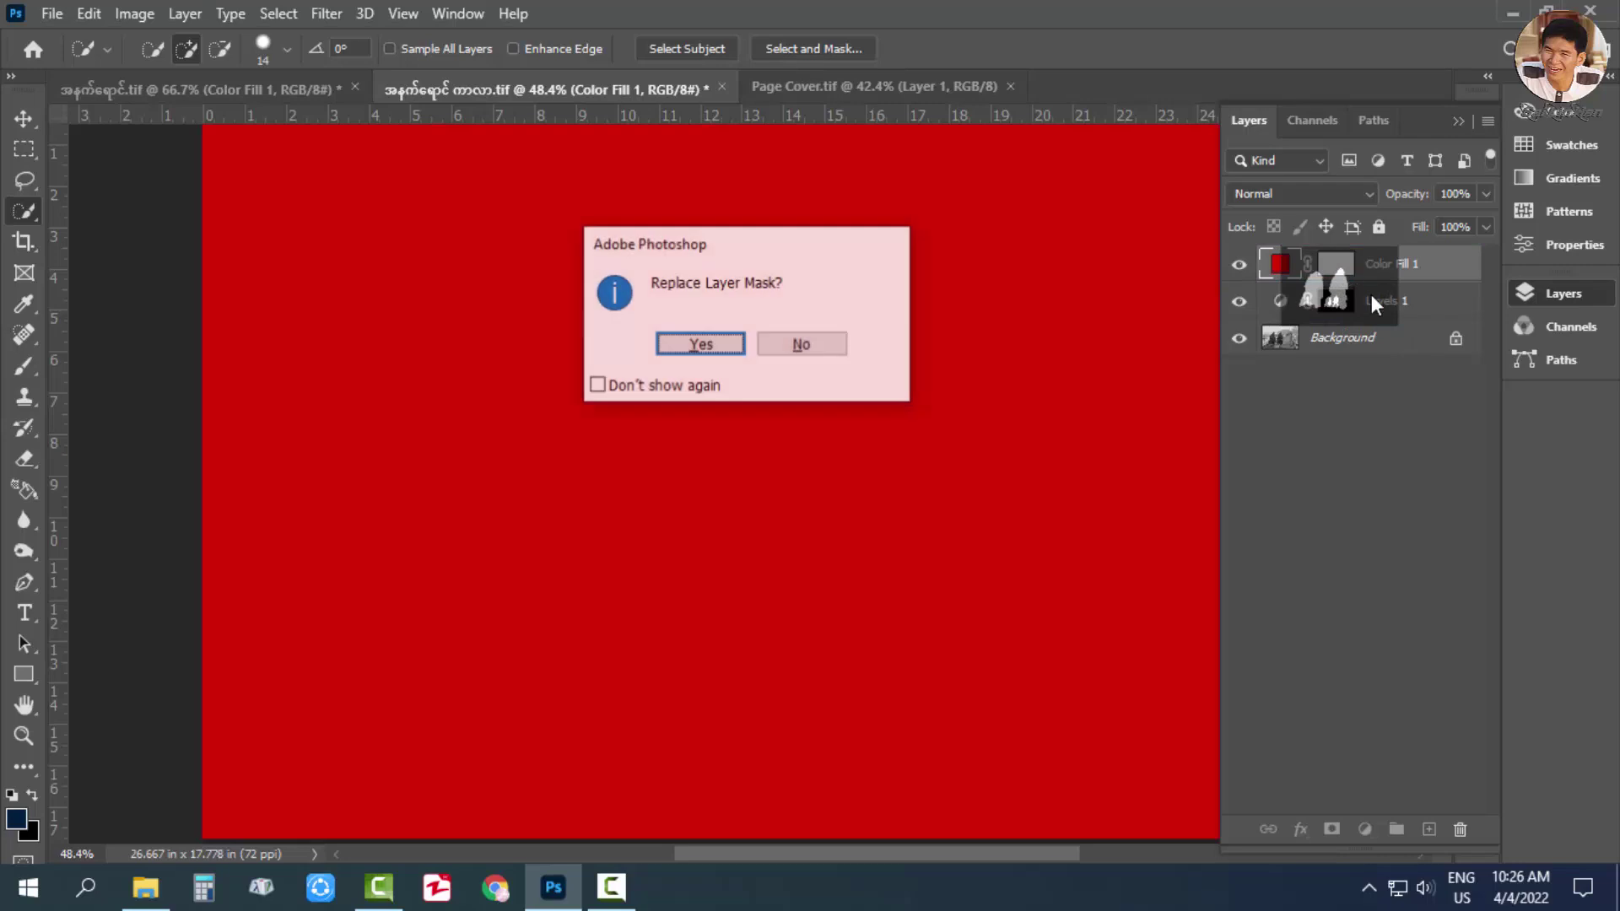
click(700, 345)
scroll(737, 520, down, 1)
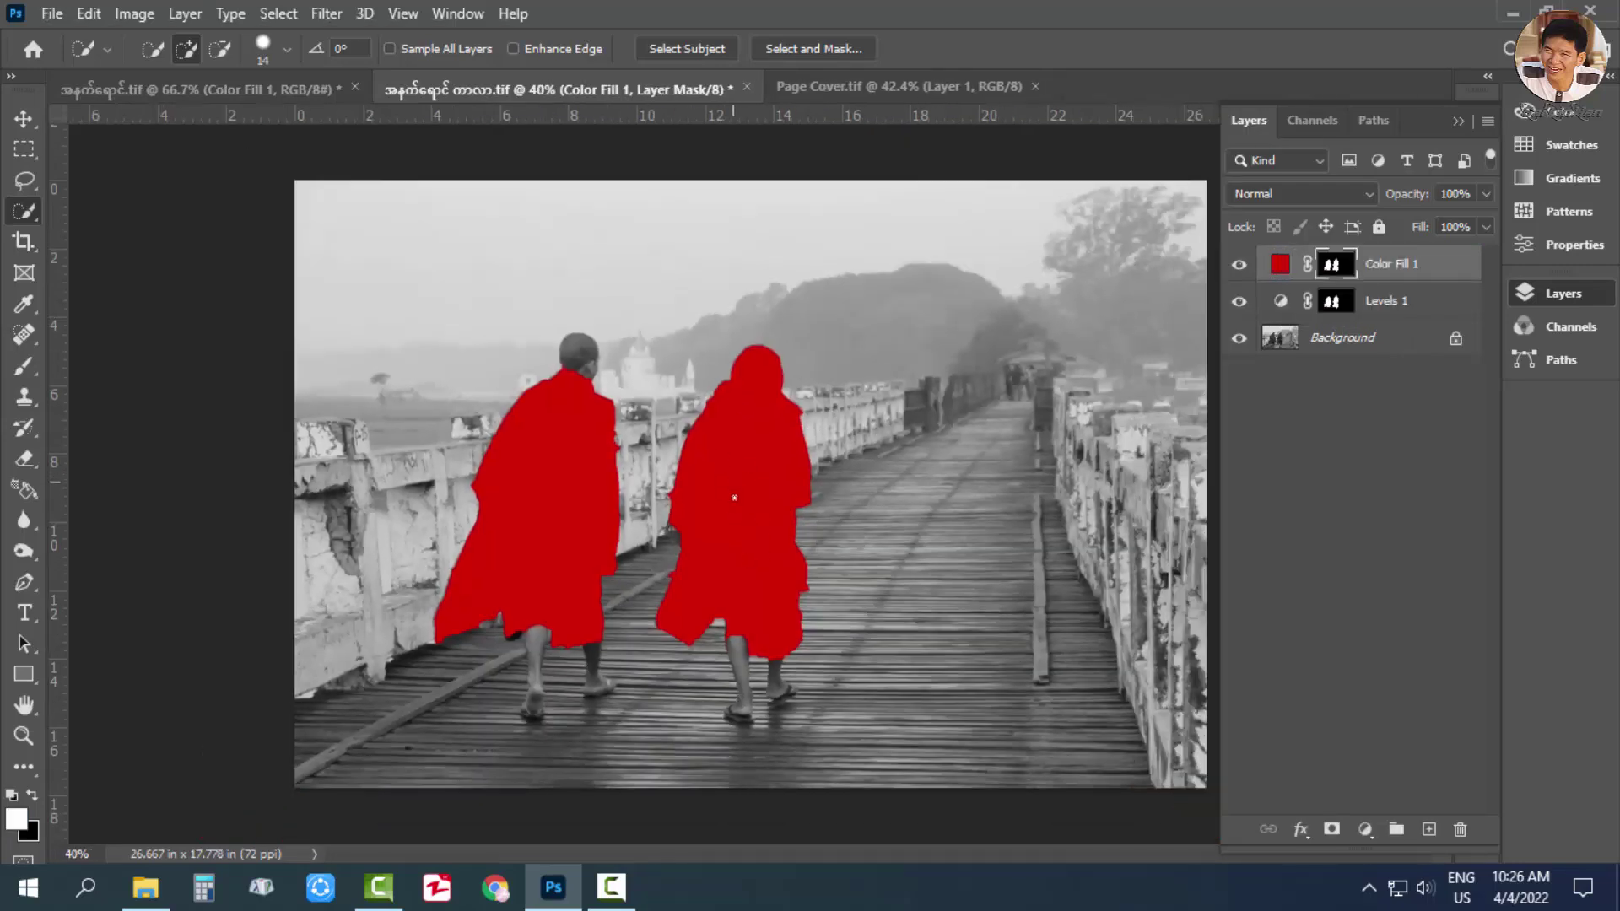
click(1288, 193)
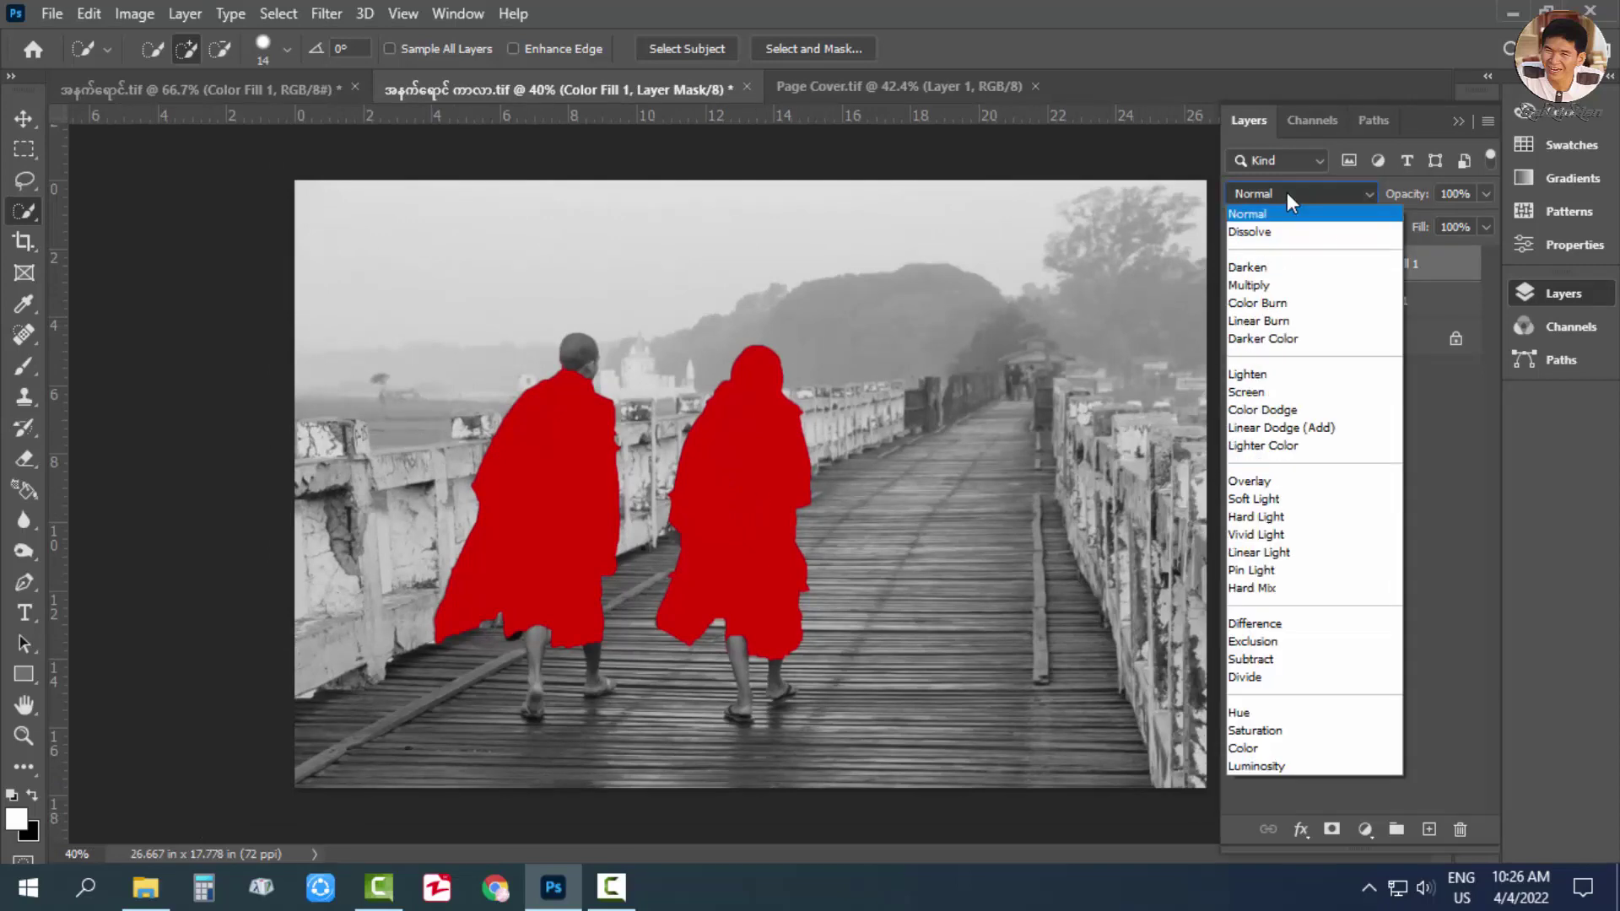
click(1254, 748)
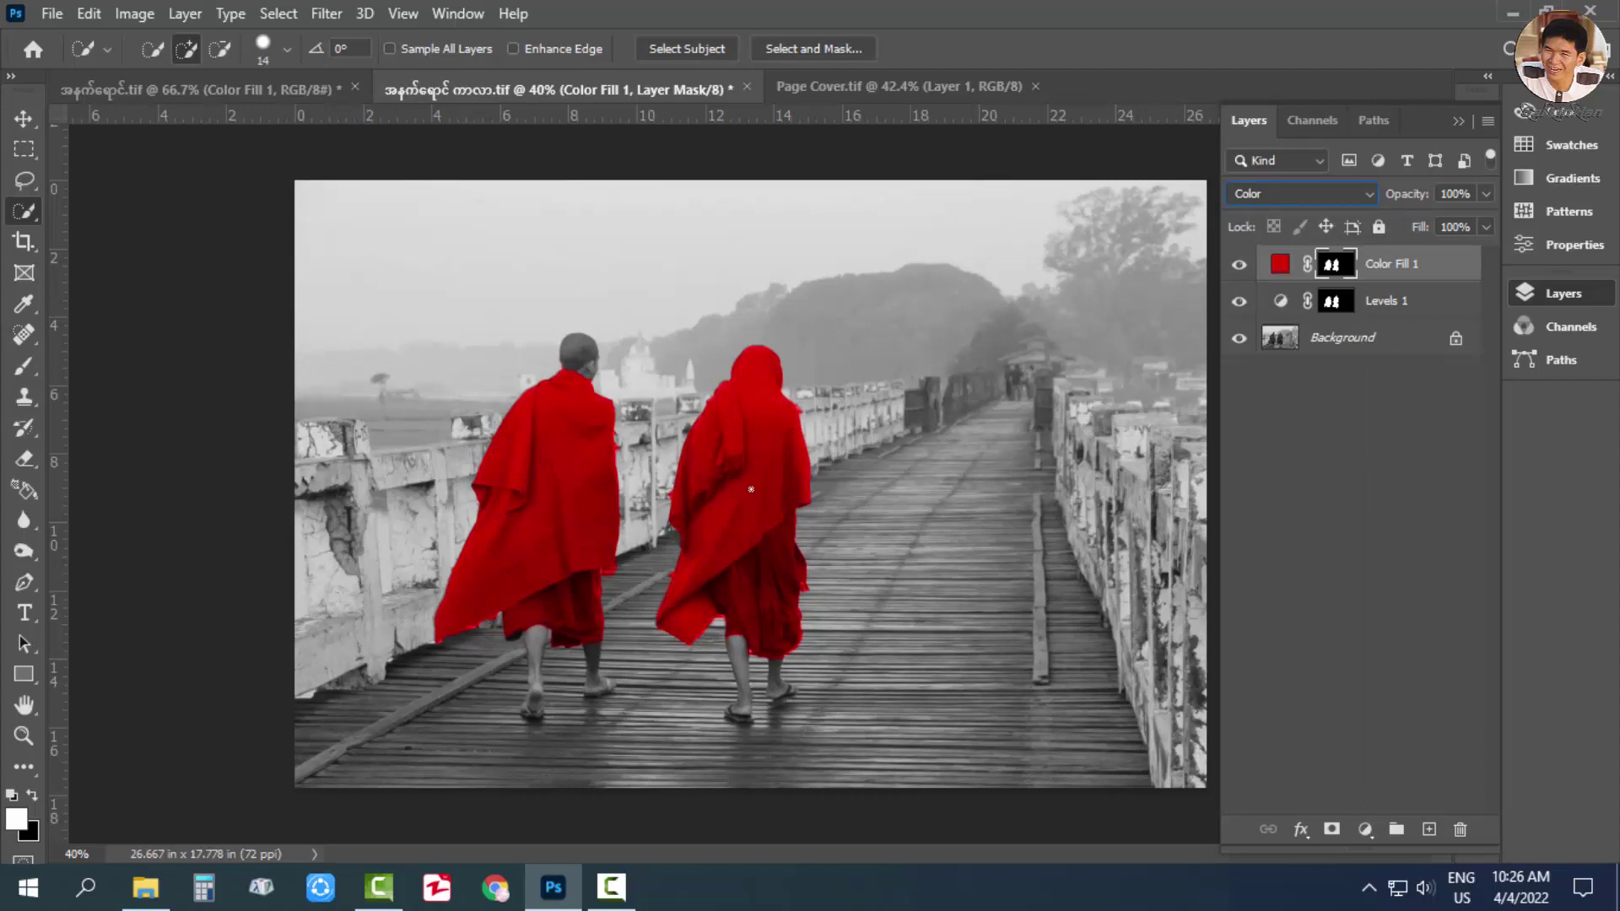
Try the dark green 025222 as the Color Fill 1 colour, and set it to a dark red of about 750701.
double_click(1280, 265)
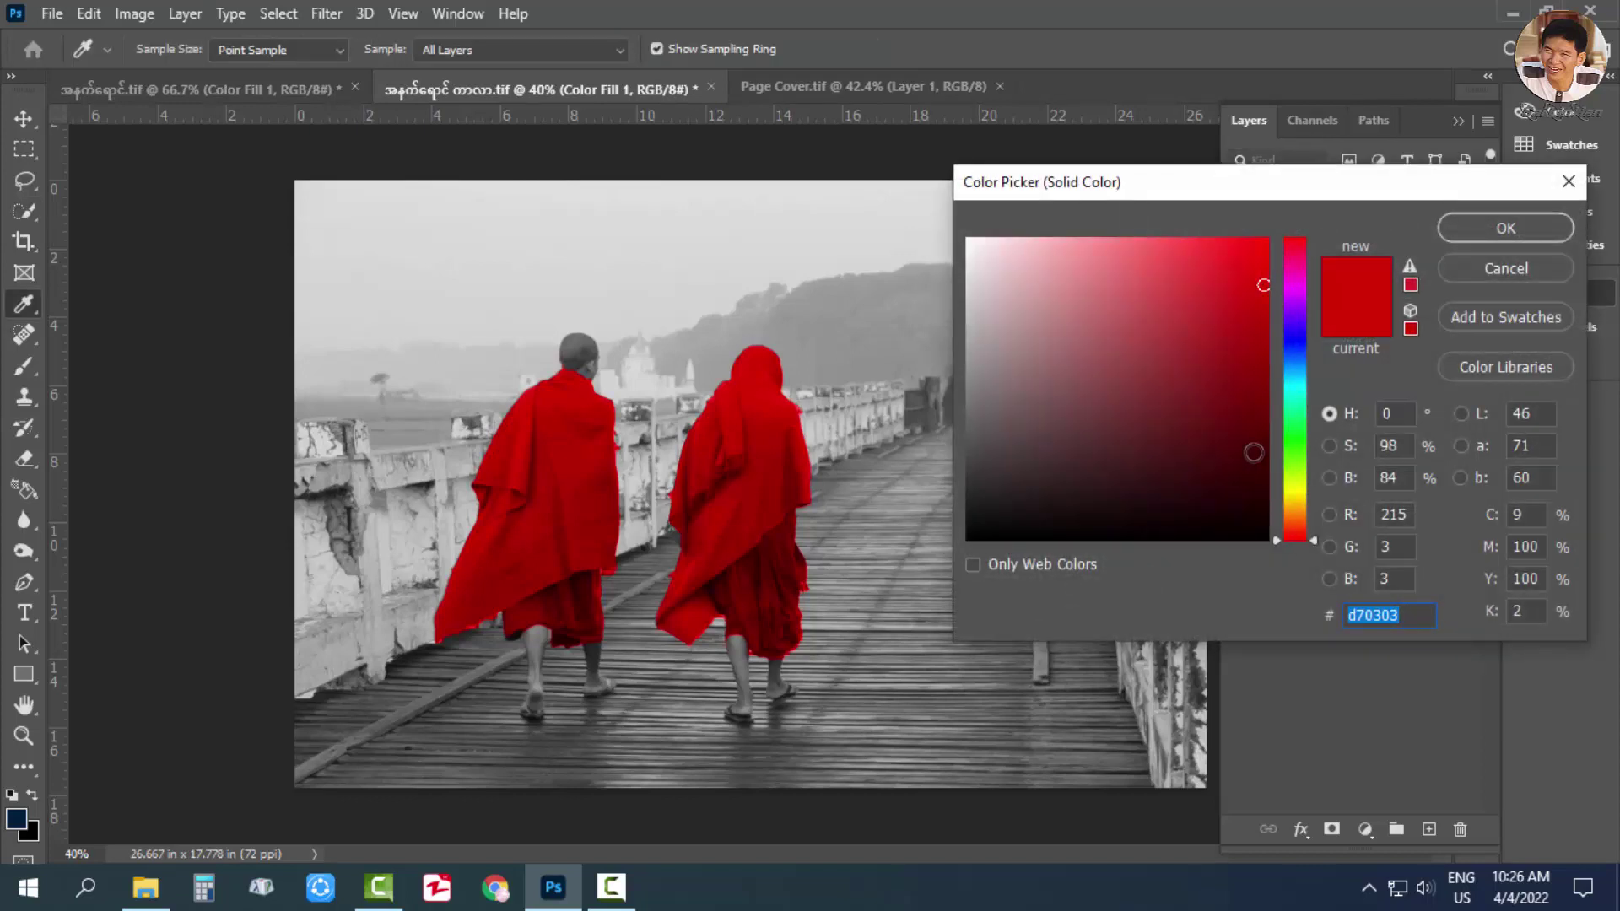
click(1262, 444)
click(1277, 419)
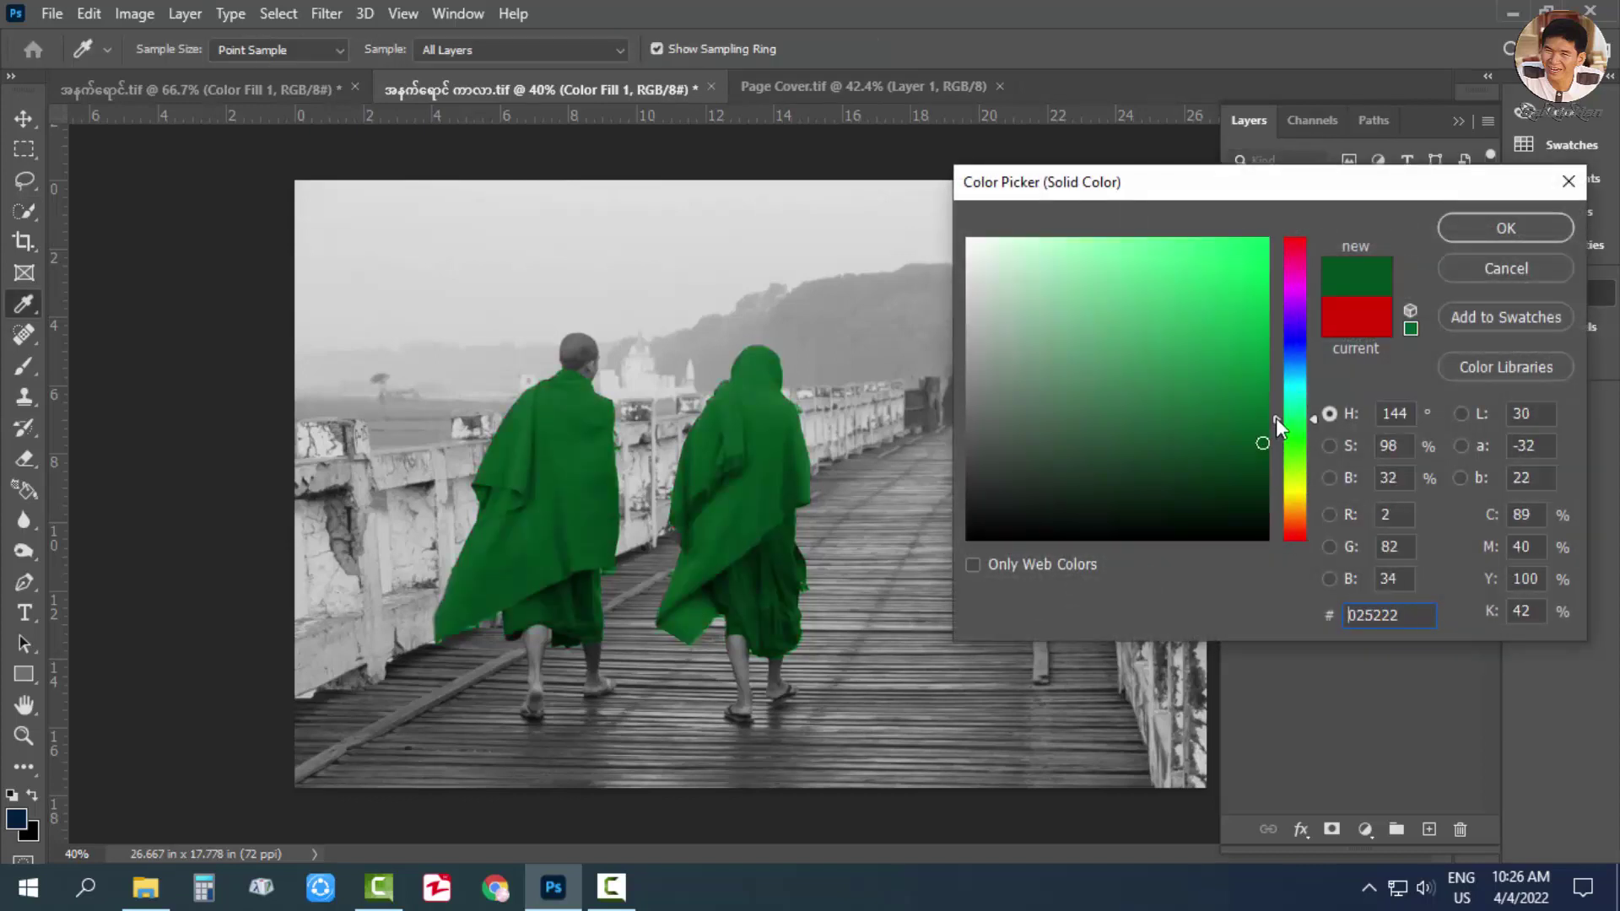
drag(1276, 419, 1296, 537)
click(1254, 404)
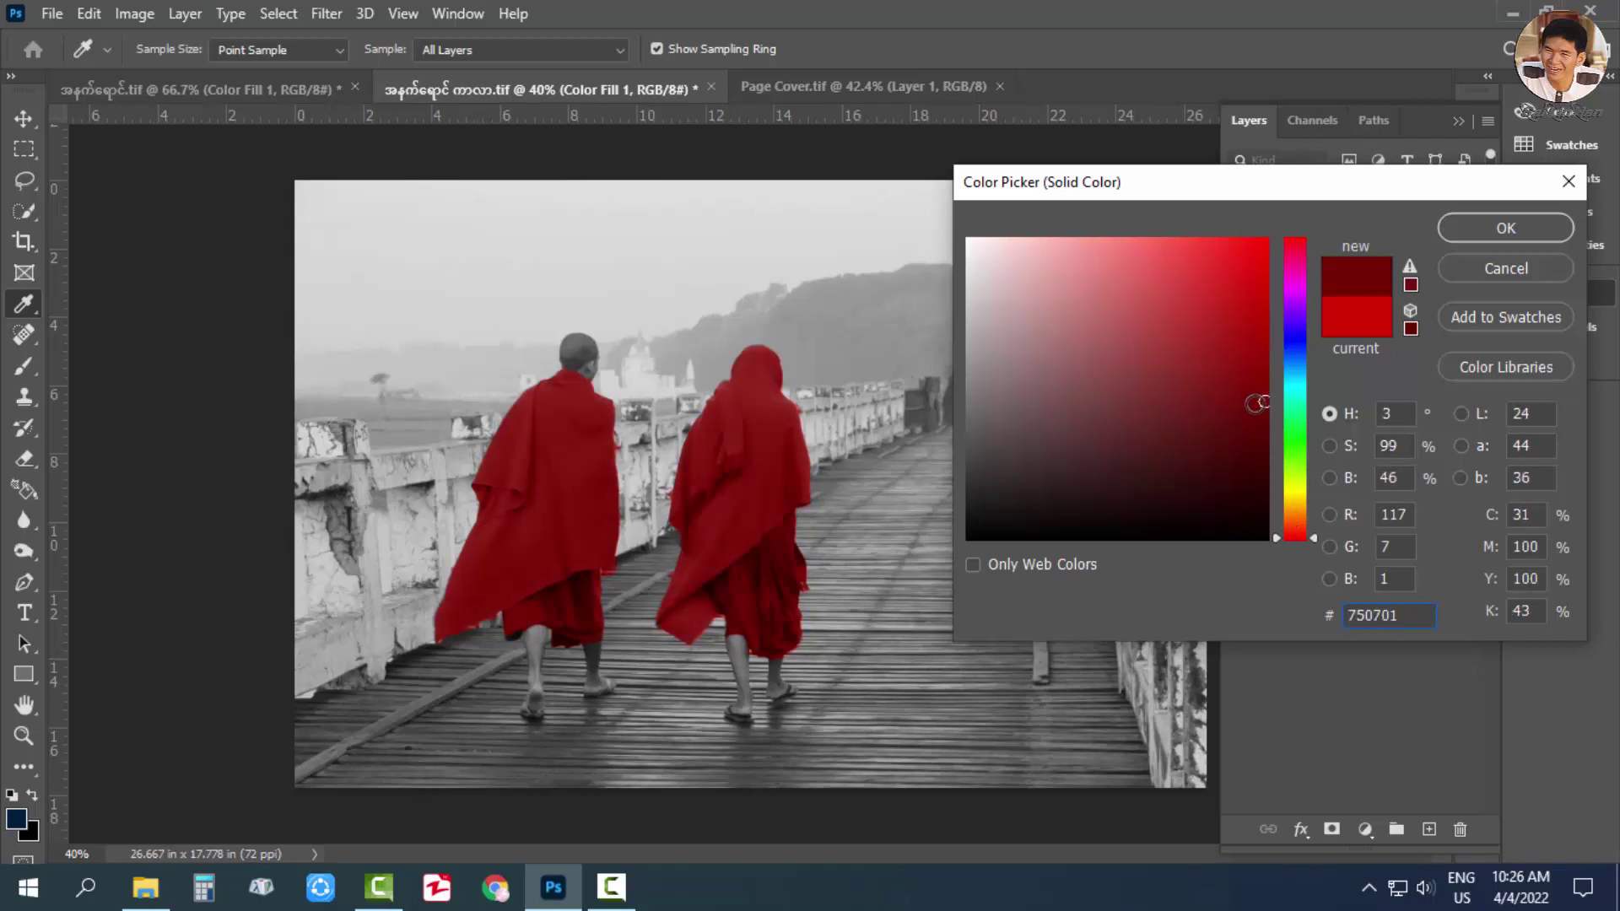
drag(1260, 469, 1263, 407)
click(1468, 231)
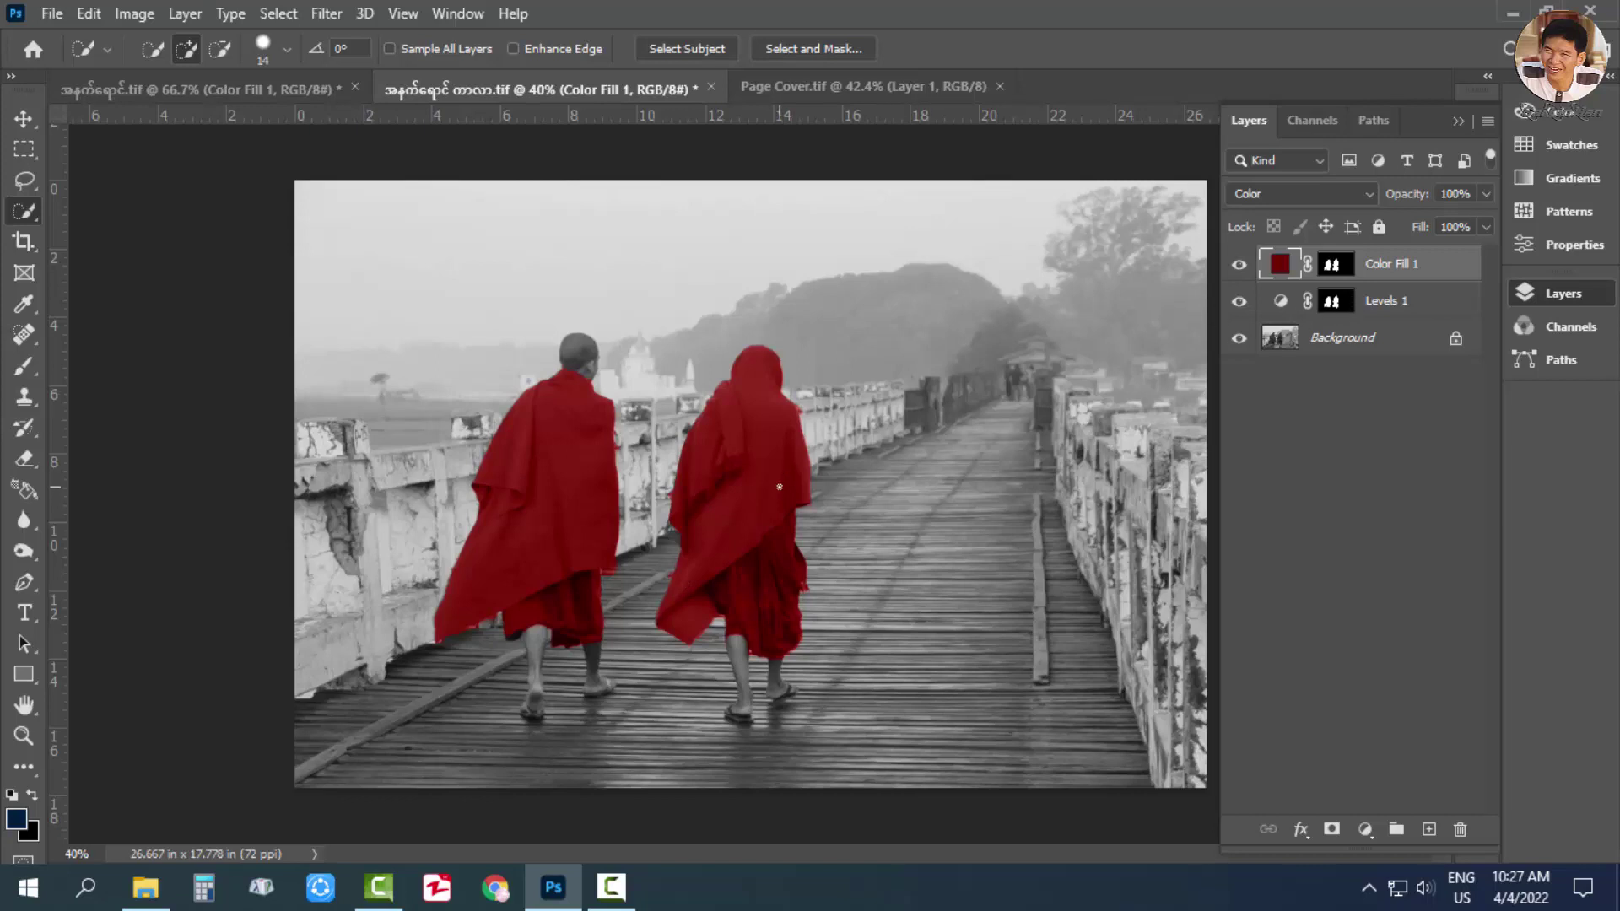
In the Blending Options of Color Fill 1, split the Underlying Layer Blend If sliders to 0/91 and 200/255.
right_click(1458, 274)
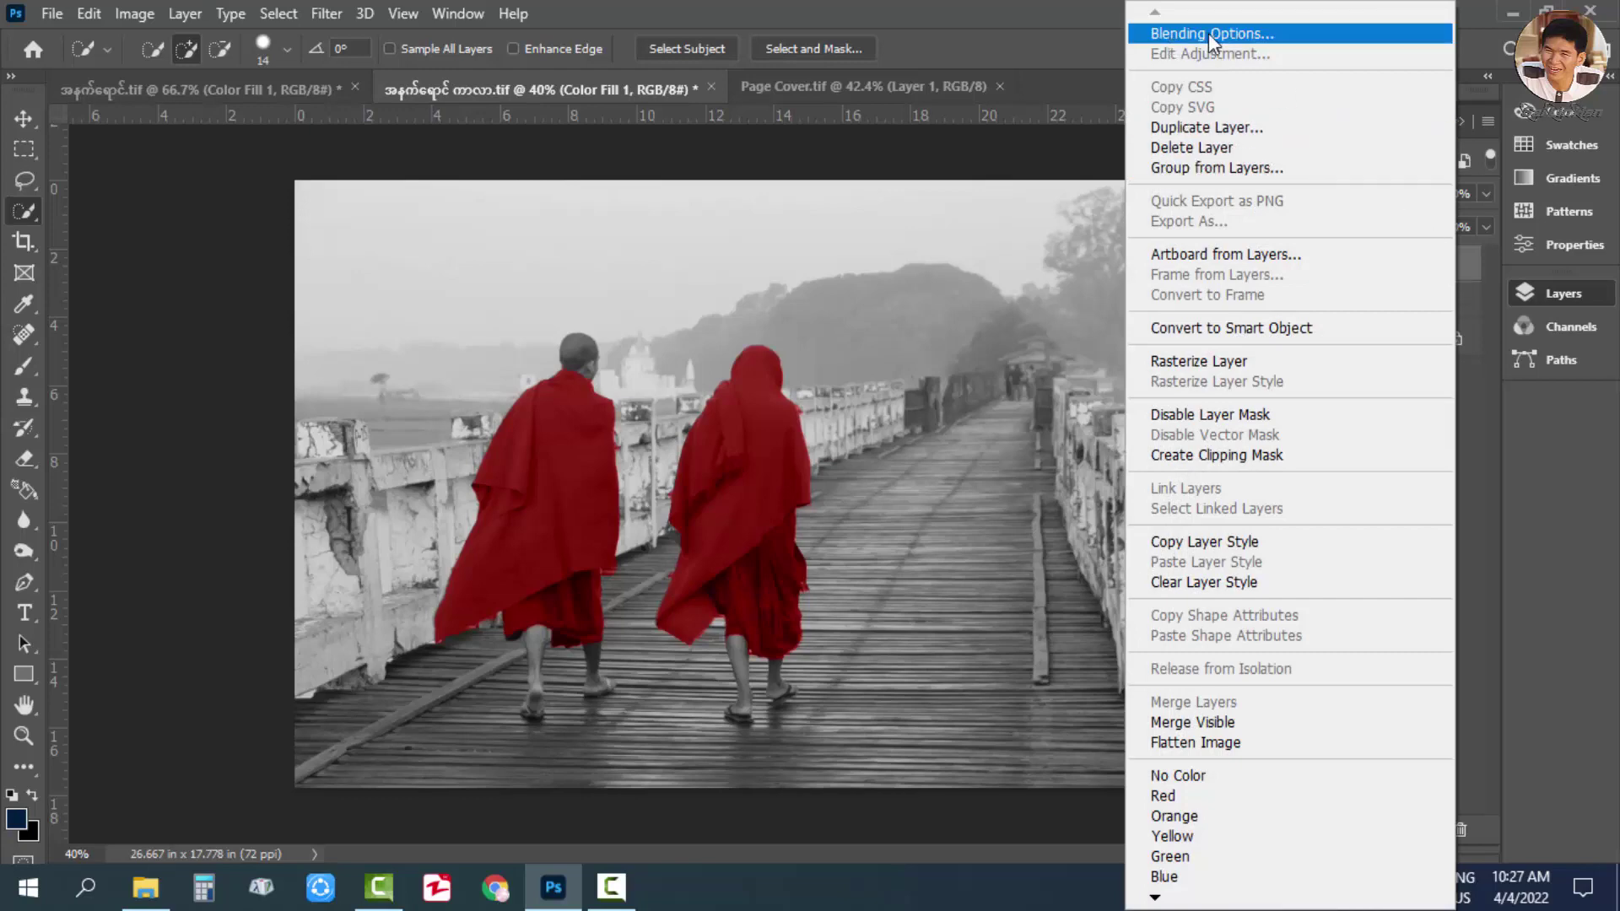
click(1209, 33)
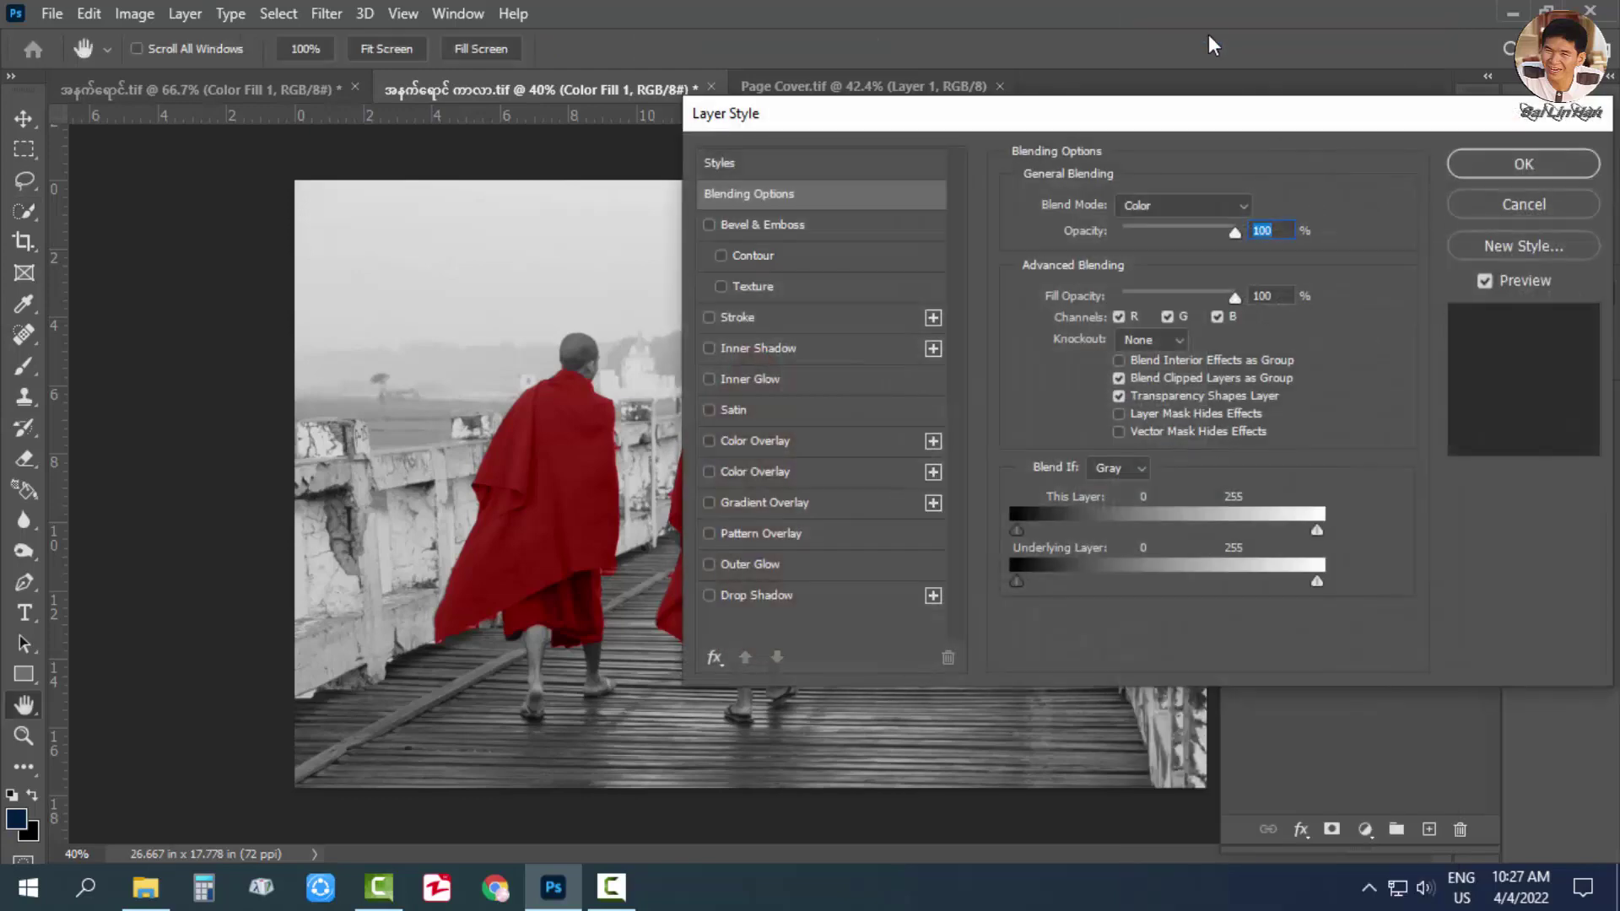
drag(1179, 121, 1217, 63)
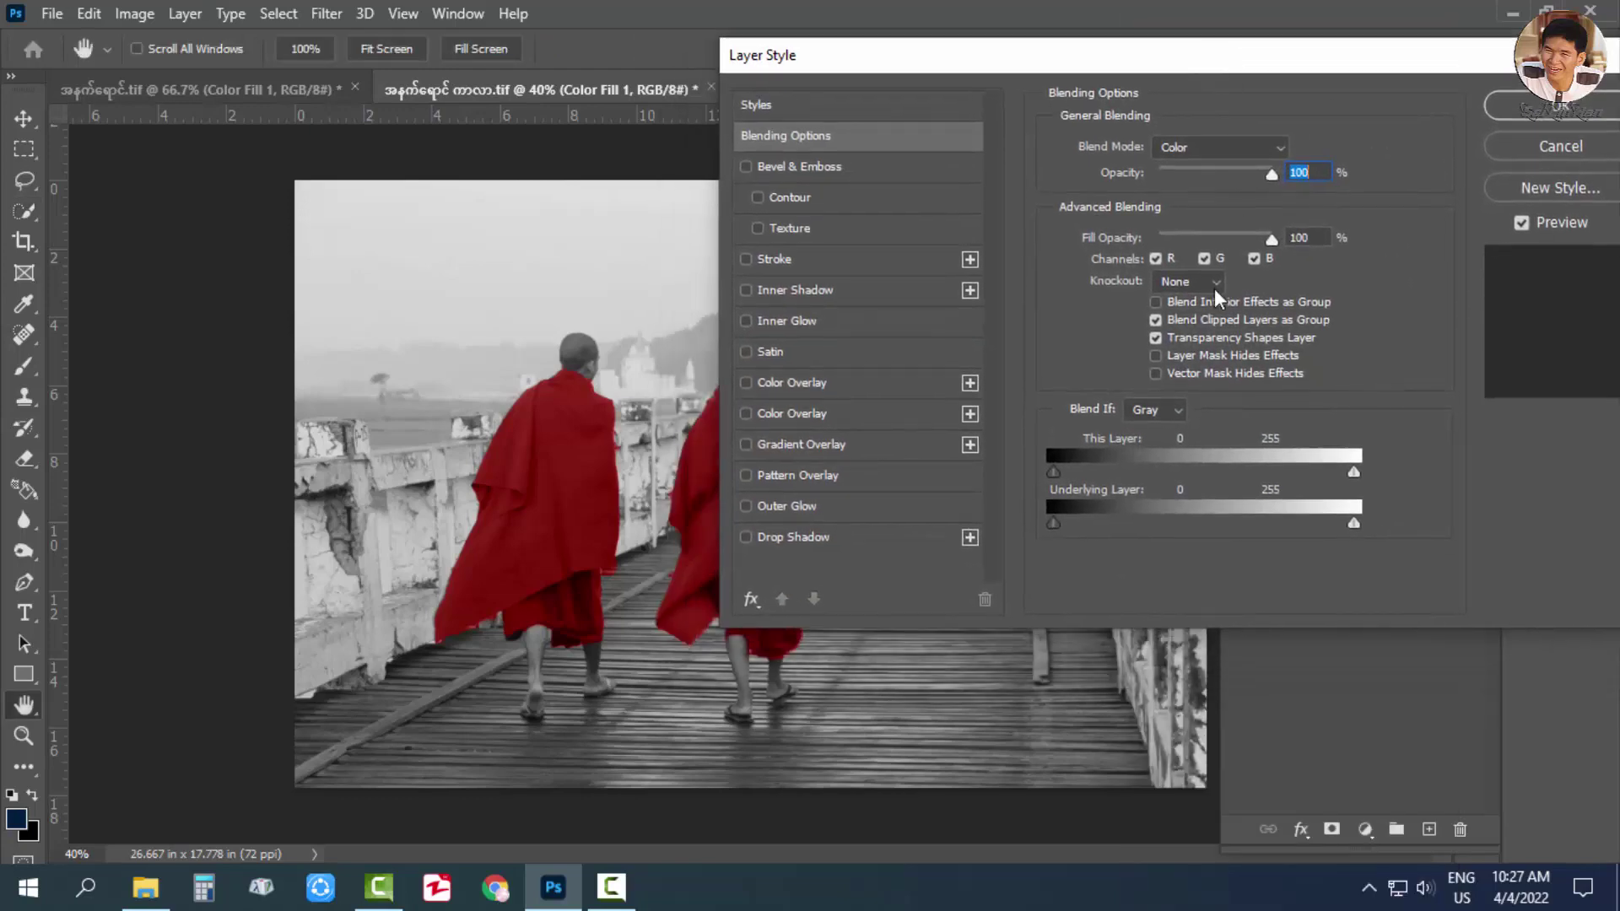
drag(954, 68, 1035, 64)
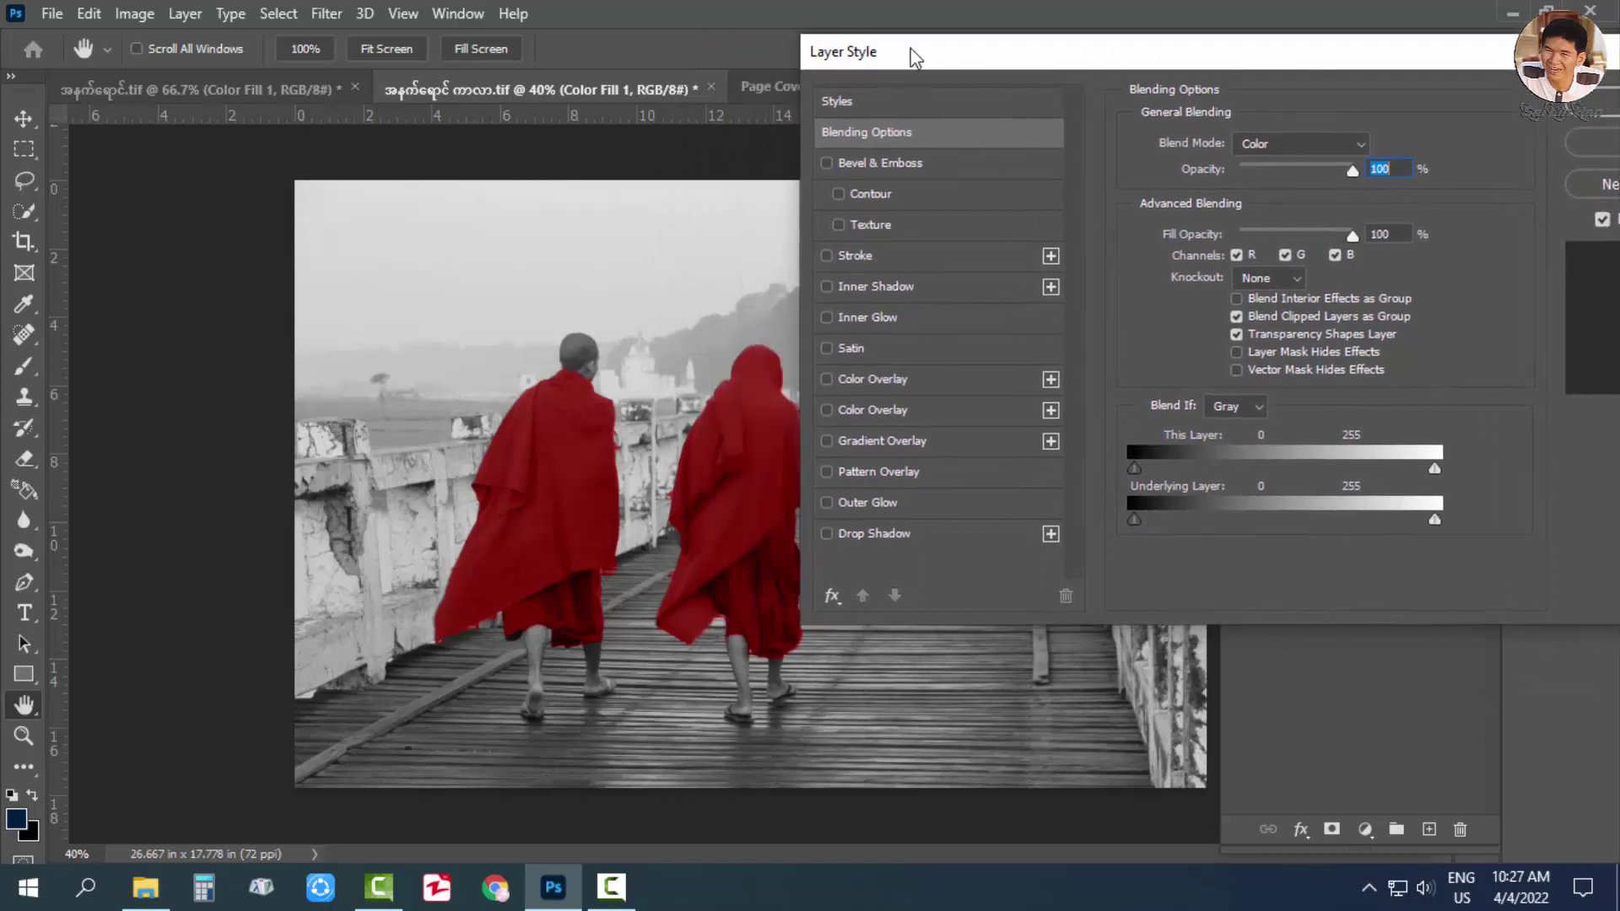
drag(912, 51, 907, 43)
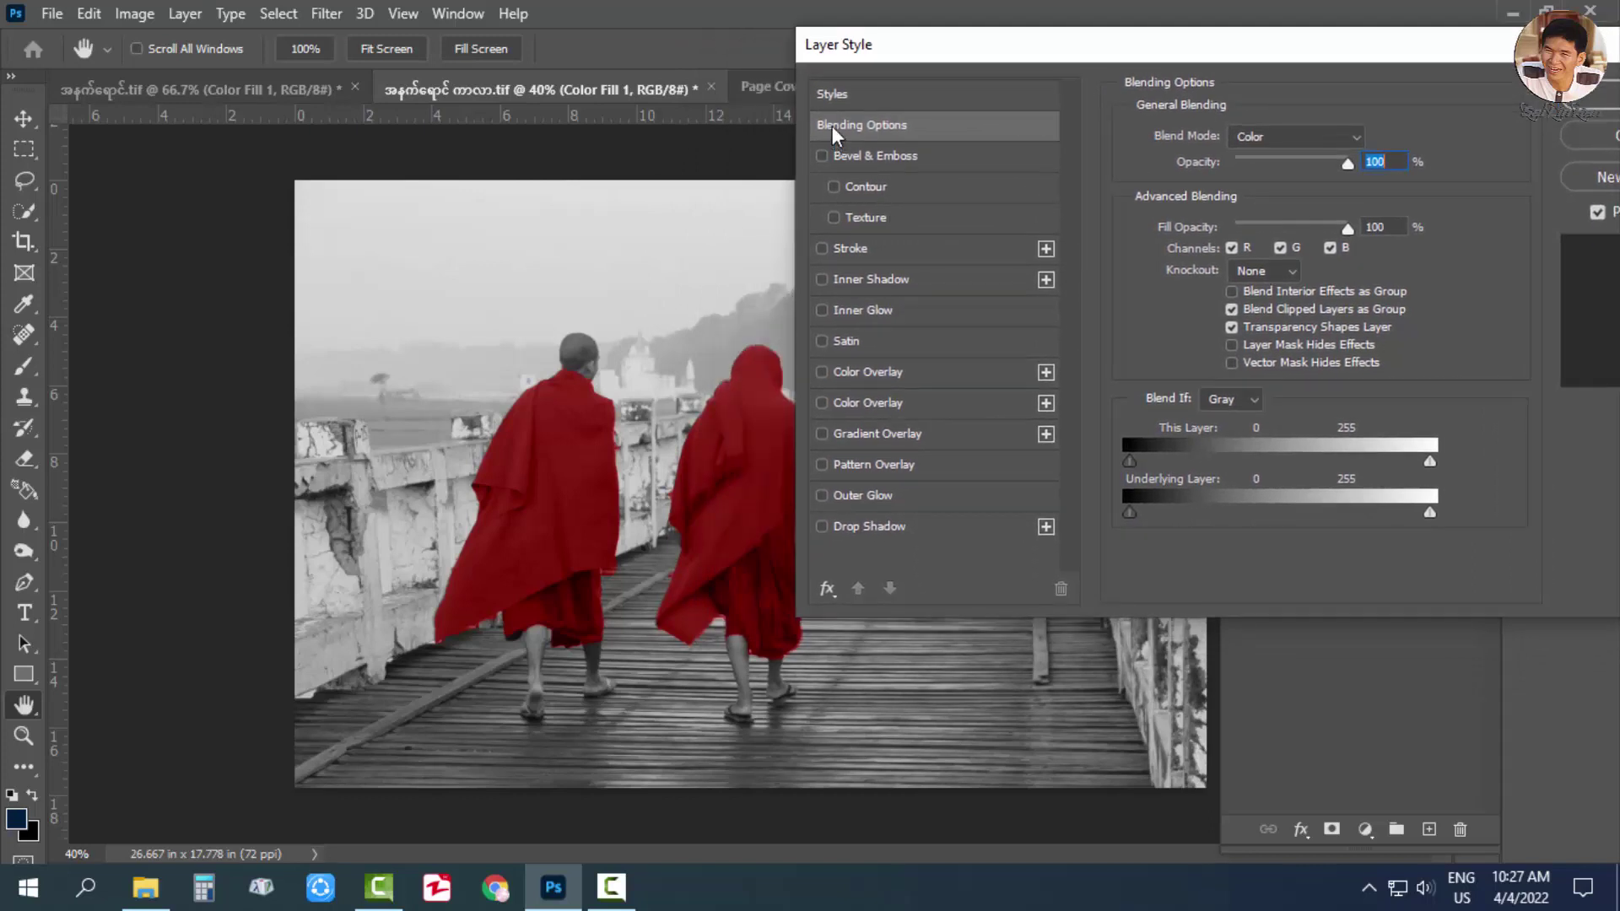
click(869, 124)
drag(1139, 511, 1212, 513)
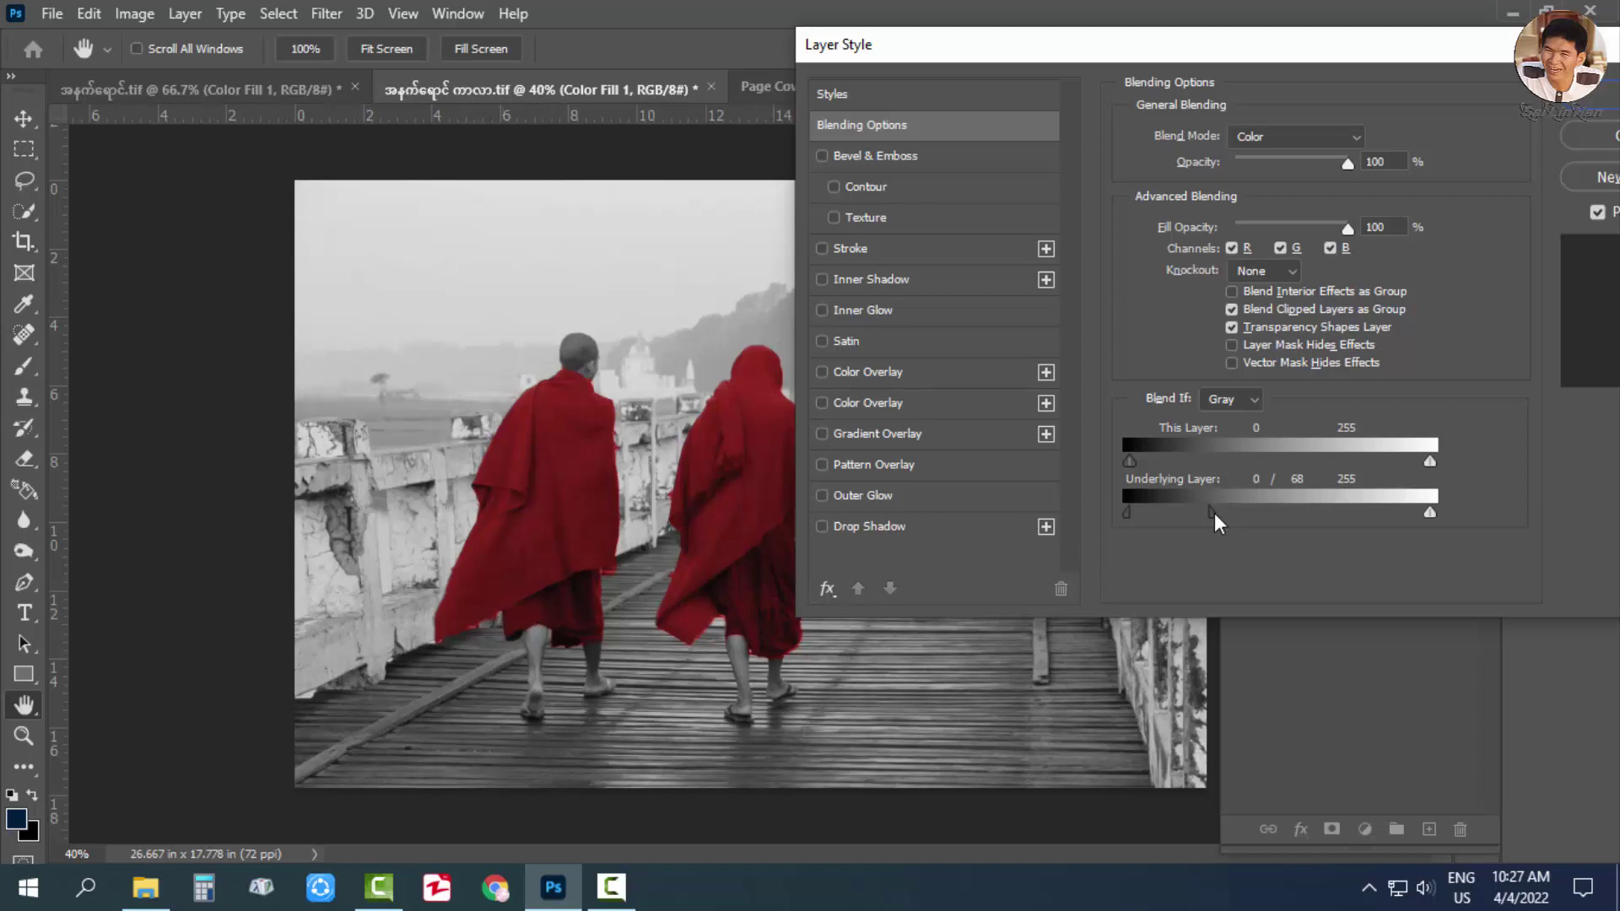
drag(1213, 512, 1237, 512)
drag(1424, 513, 1389, 514)
drag(1090, 51, 824, 131)
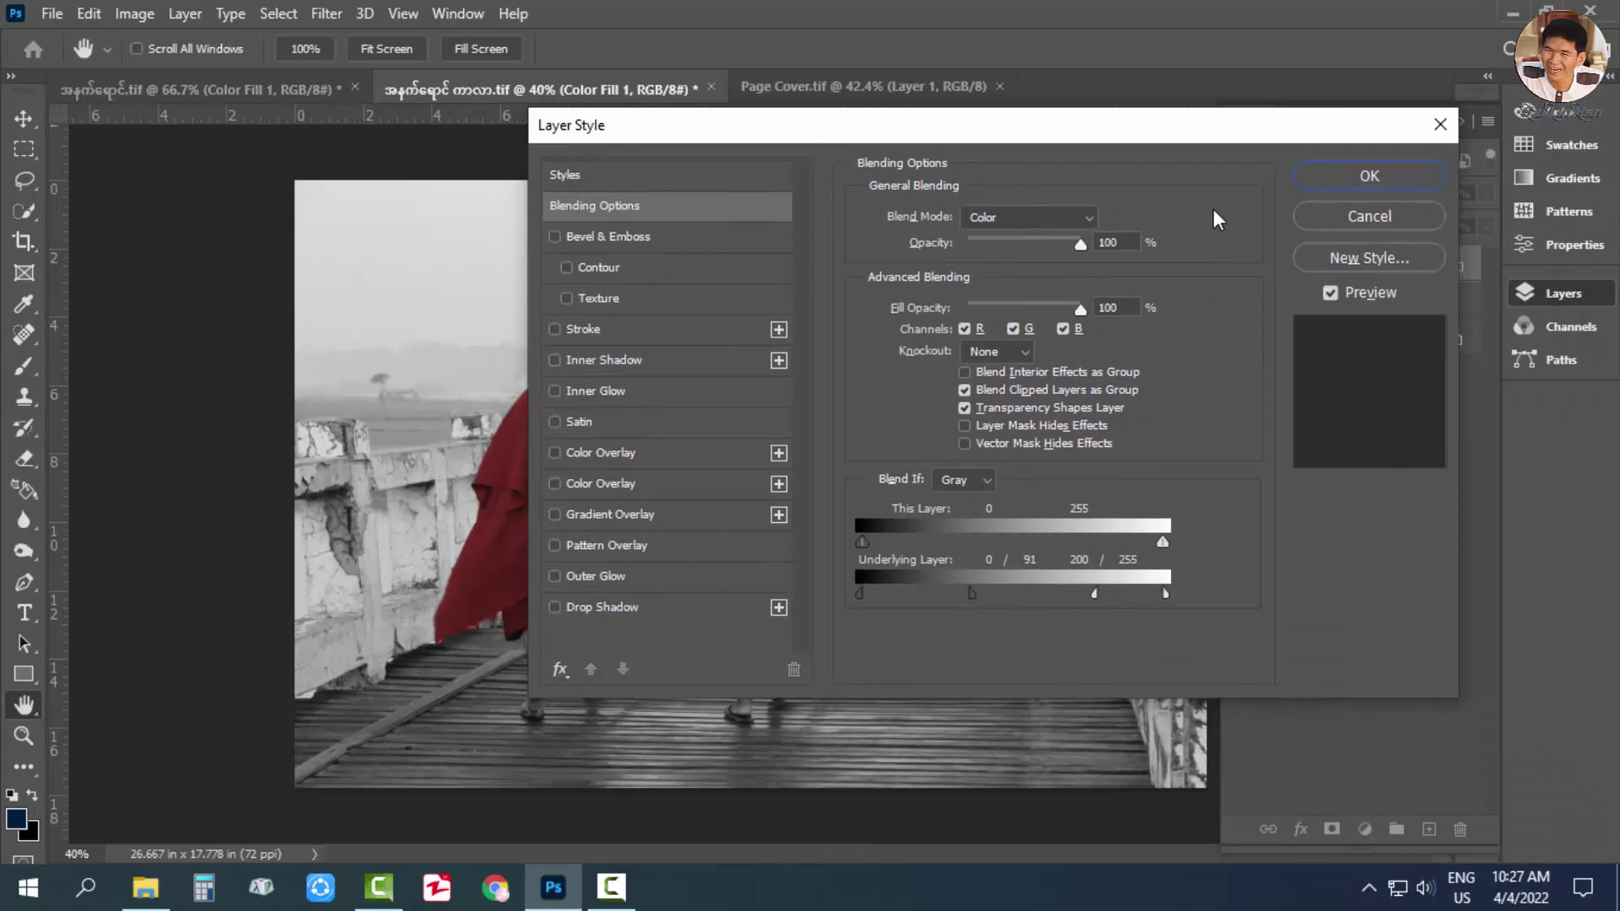
click(1368, 175)
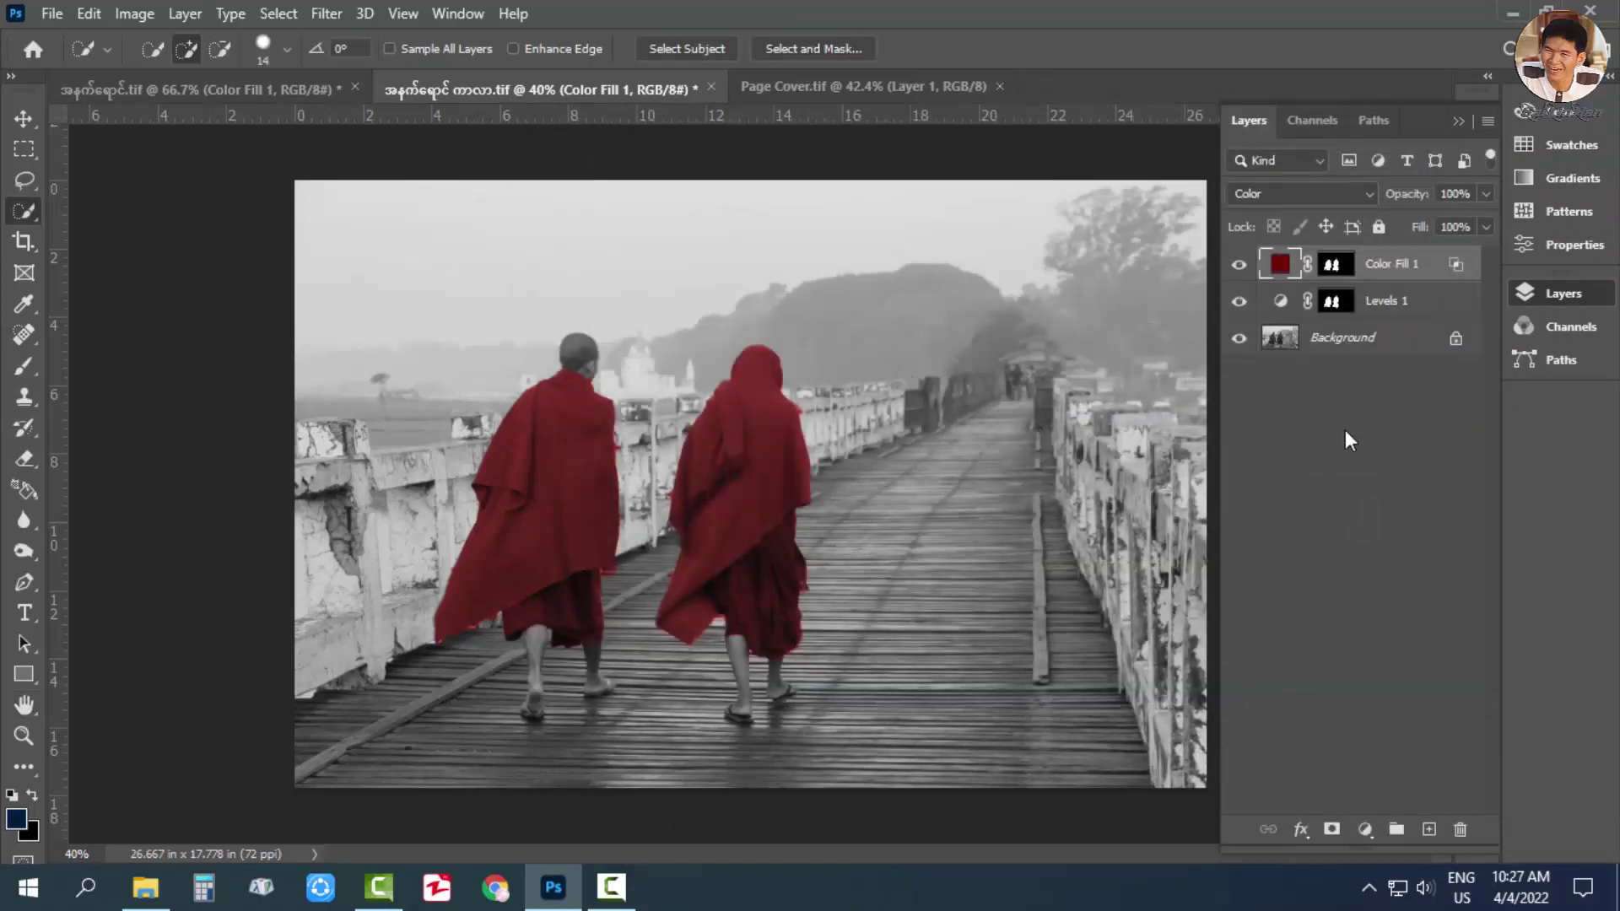
Set the Color Fill 1 colour to the brighter dark red 960801.
double_click(1280, 264)
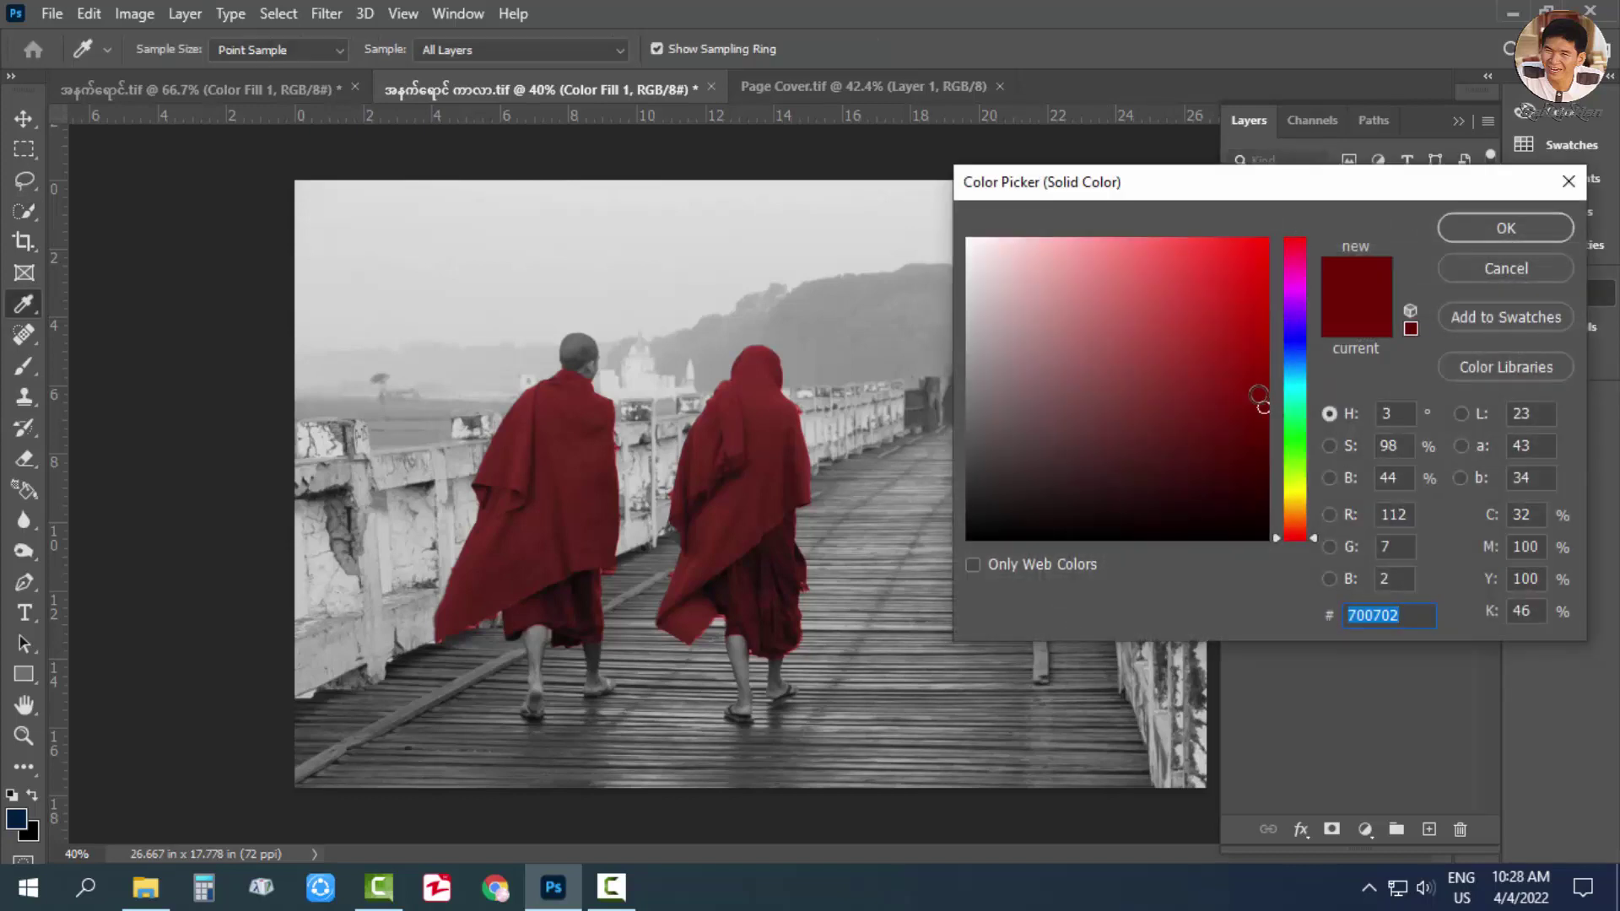
drag(1262, 381, 1265, 363)
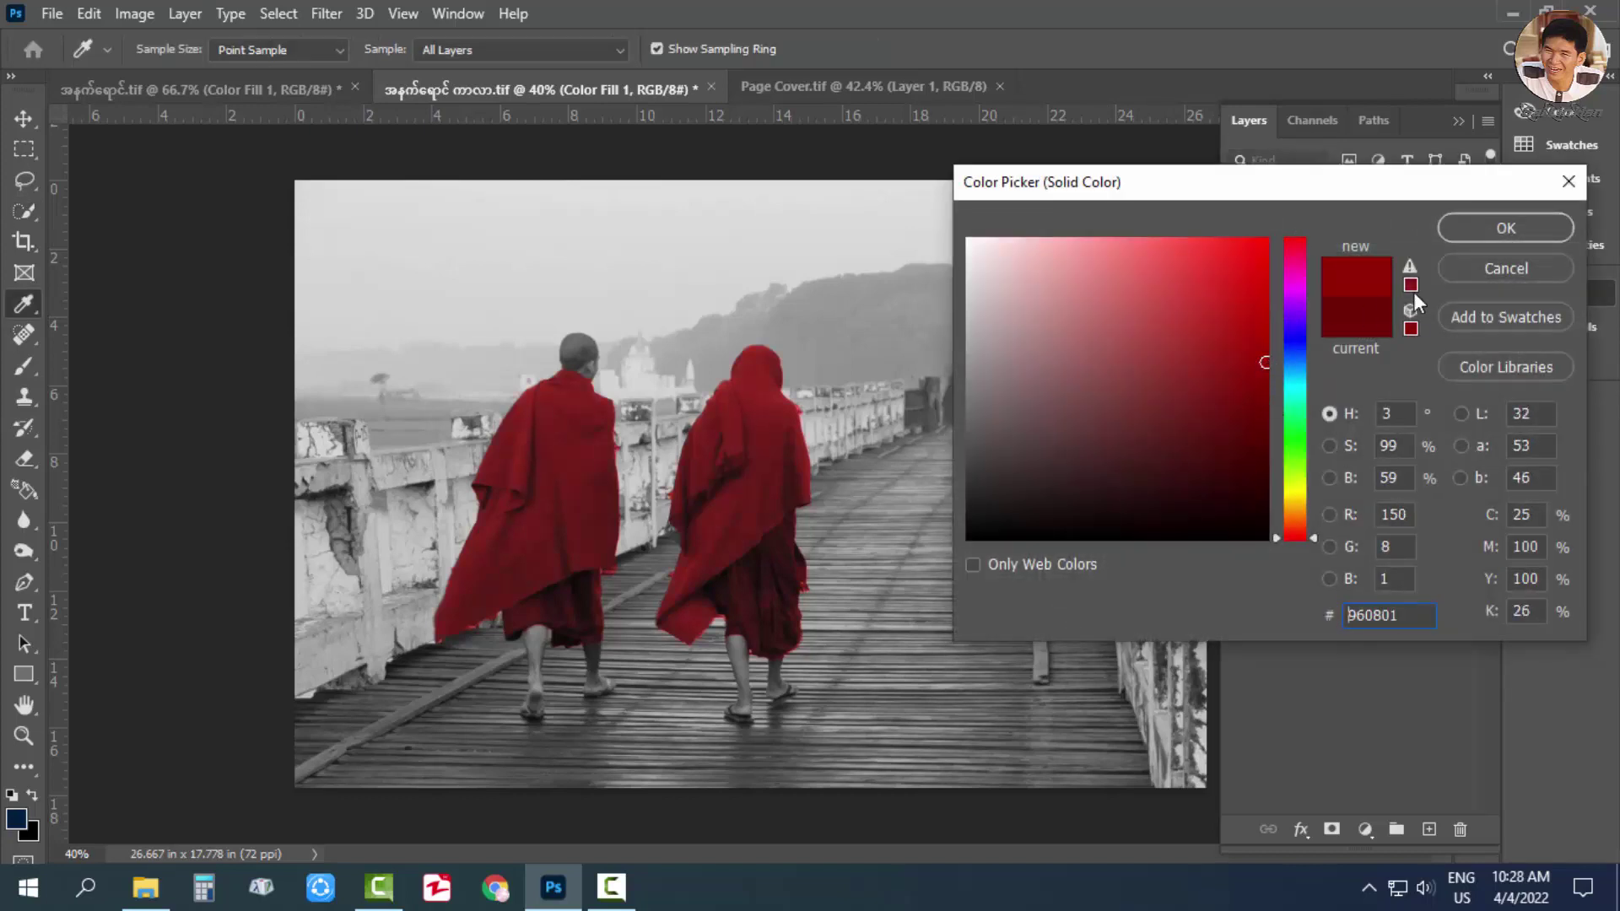
click(1506, 228)
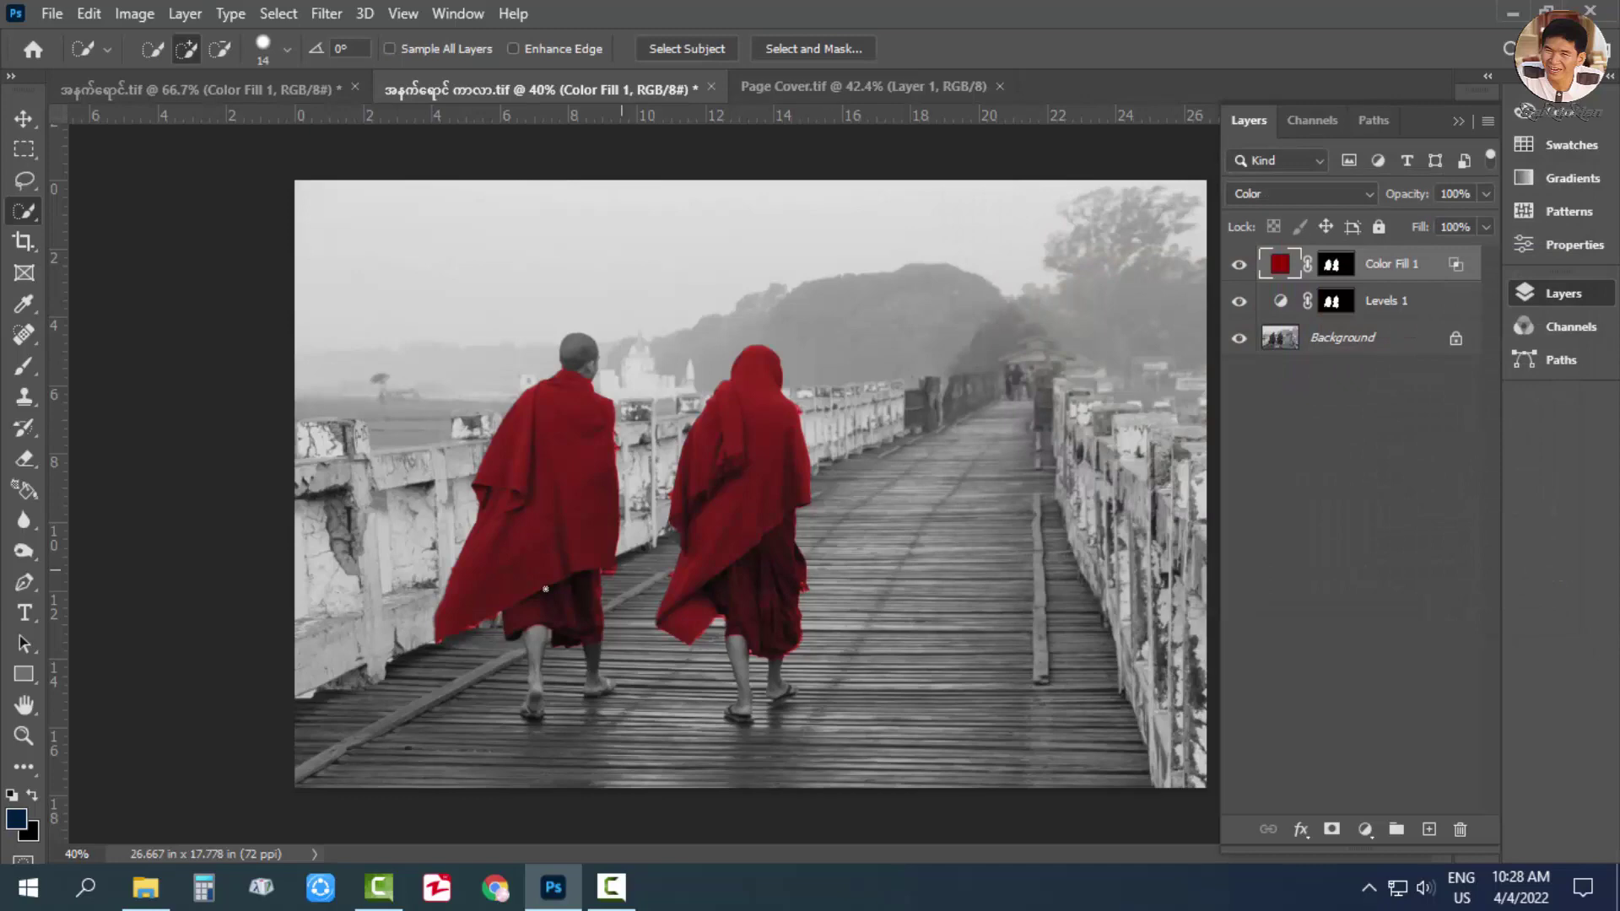
On the Color Fill 1 mask, paint black with a 28 px brush over the red spill along the left monk's right robe edge and hem.
scroll(545, 589, up, 5)
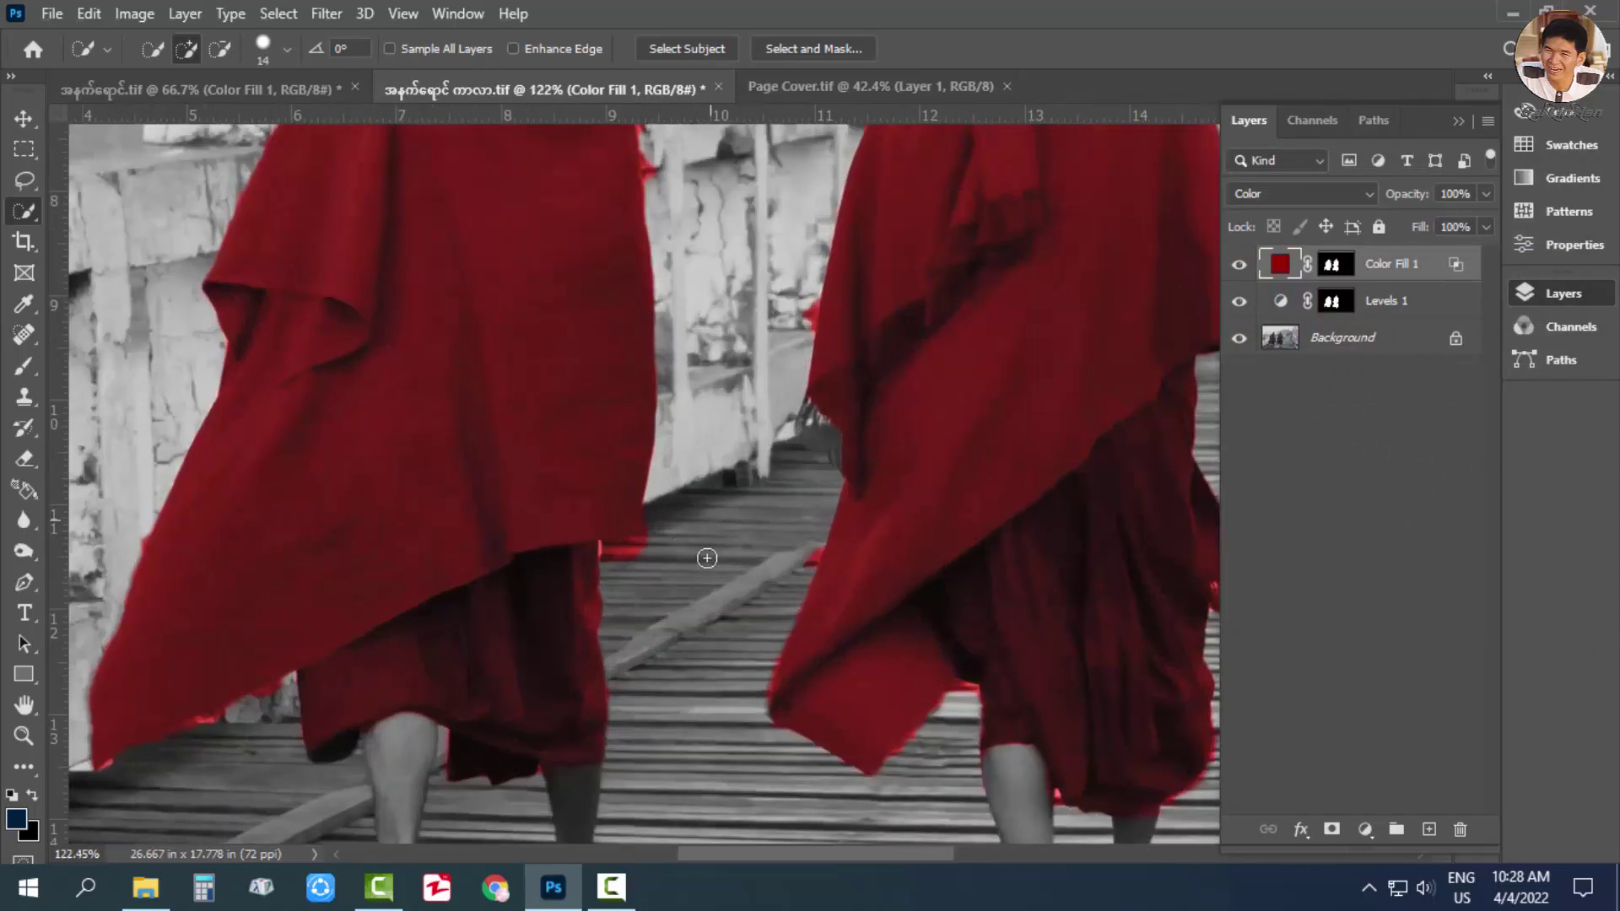
click(1333, 268)
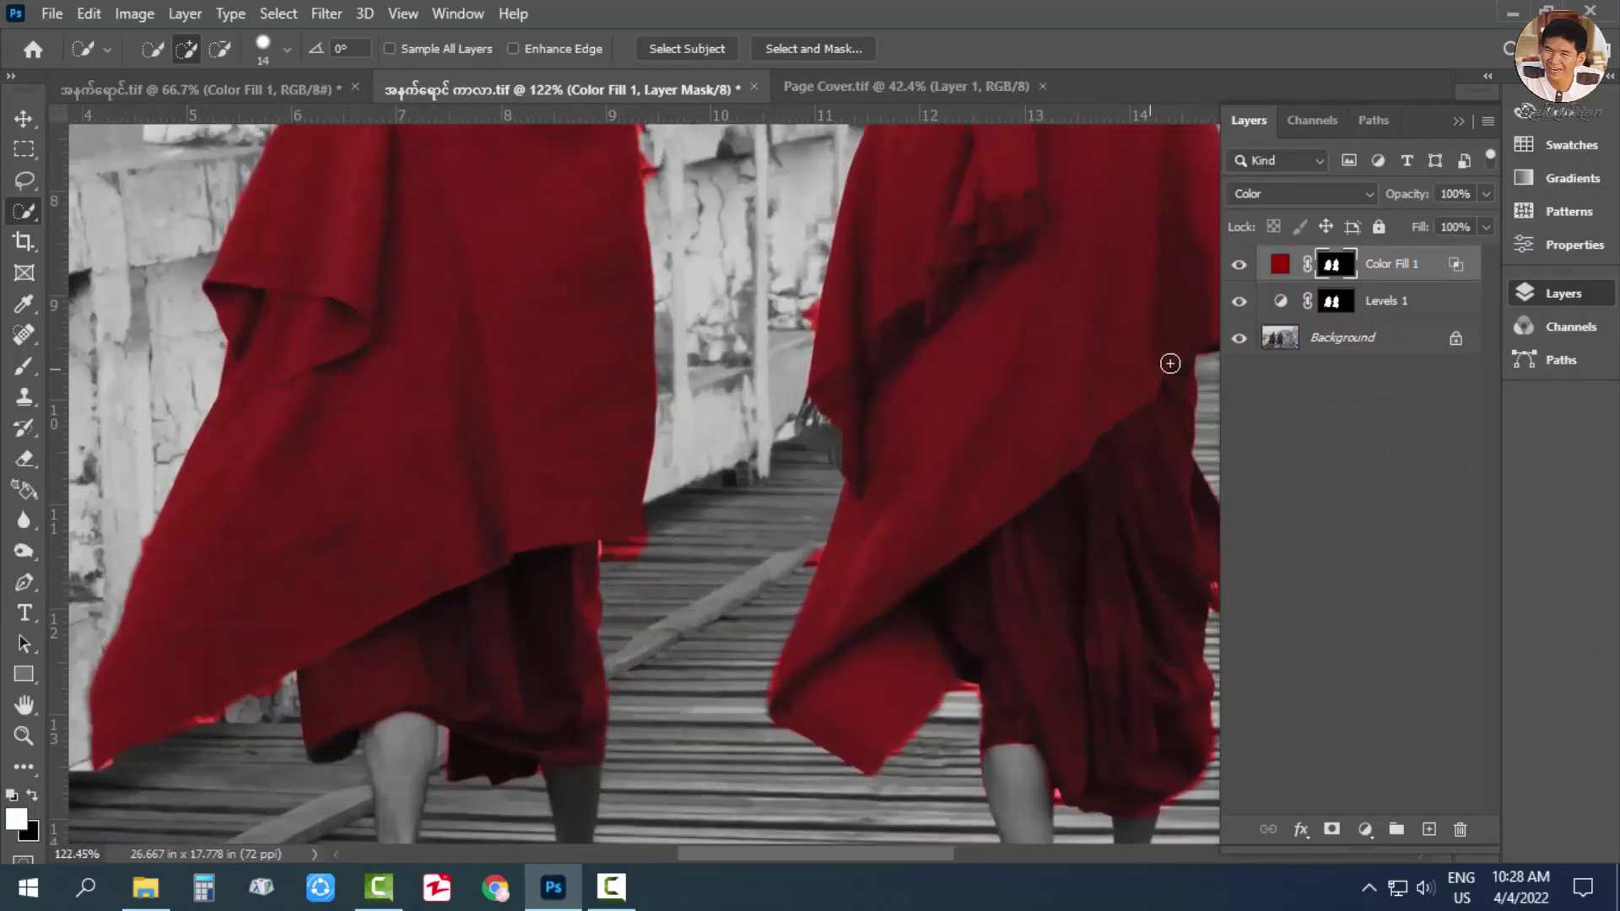
click(22, 368)
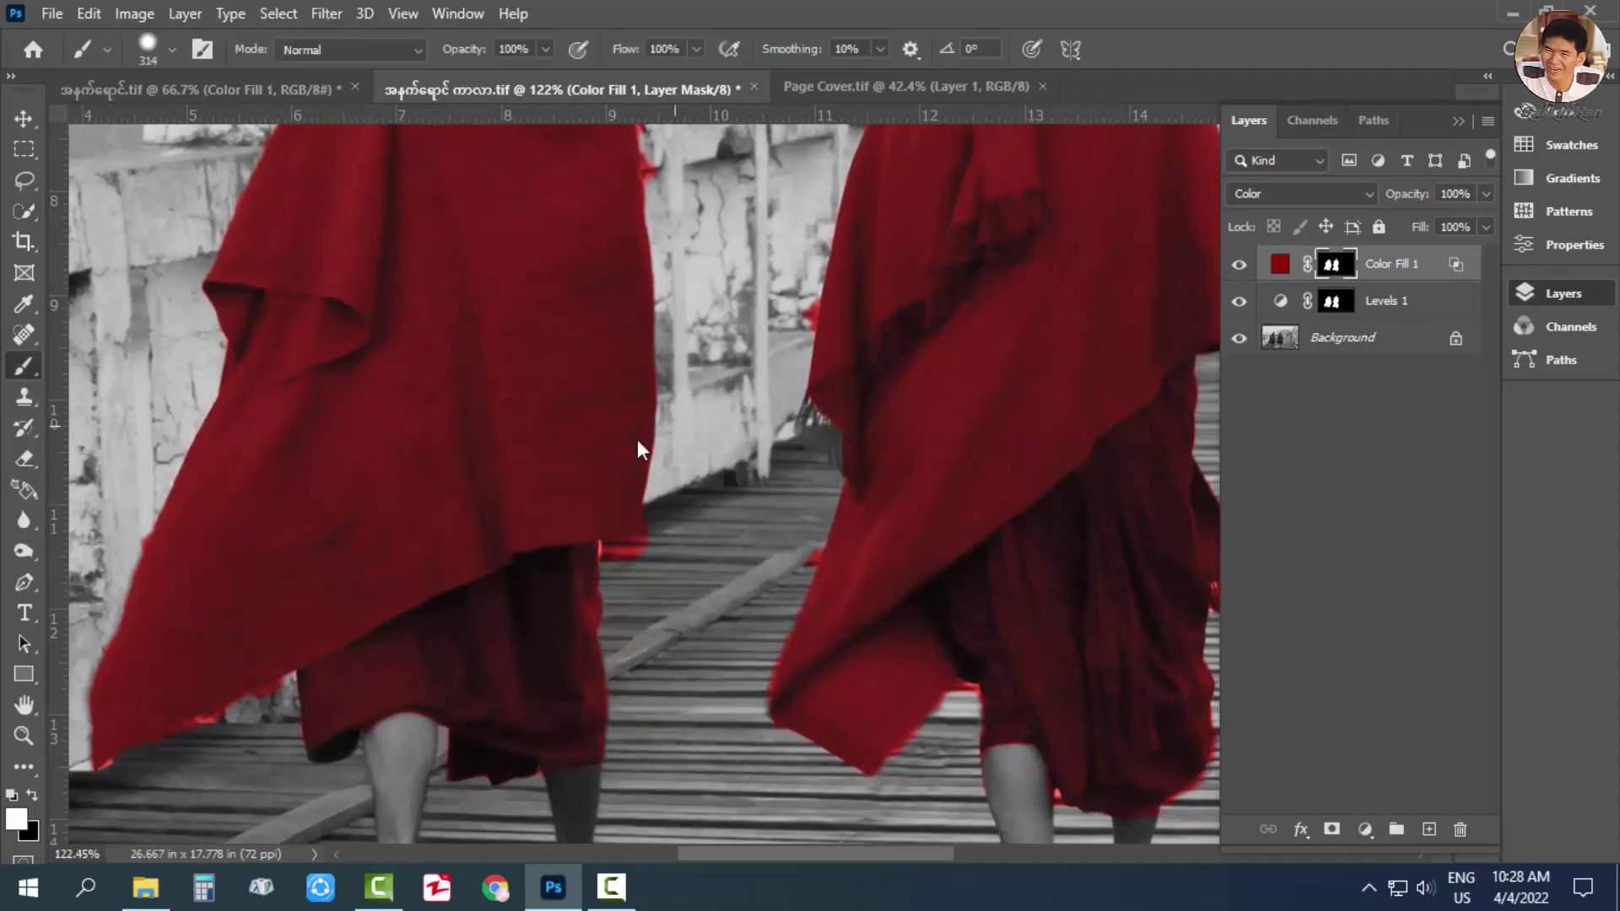
drag(662, 419, 457, 504)
mouse_move(621, 563)
mouse_down()
mouse_move(650, 547)
mouse_move(621, 571)
mouse_up()
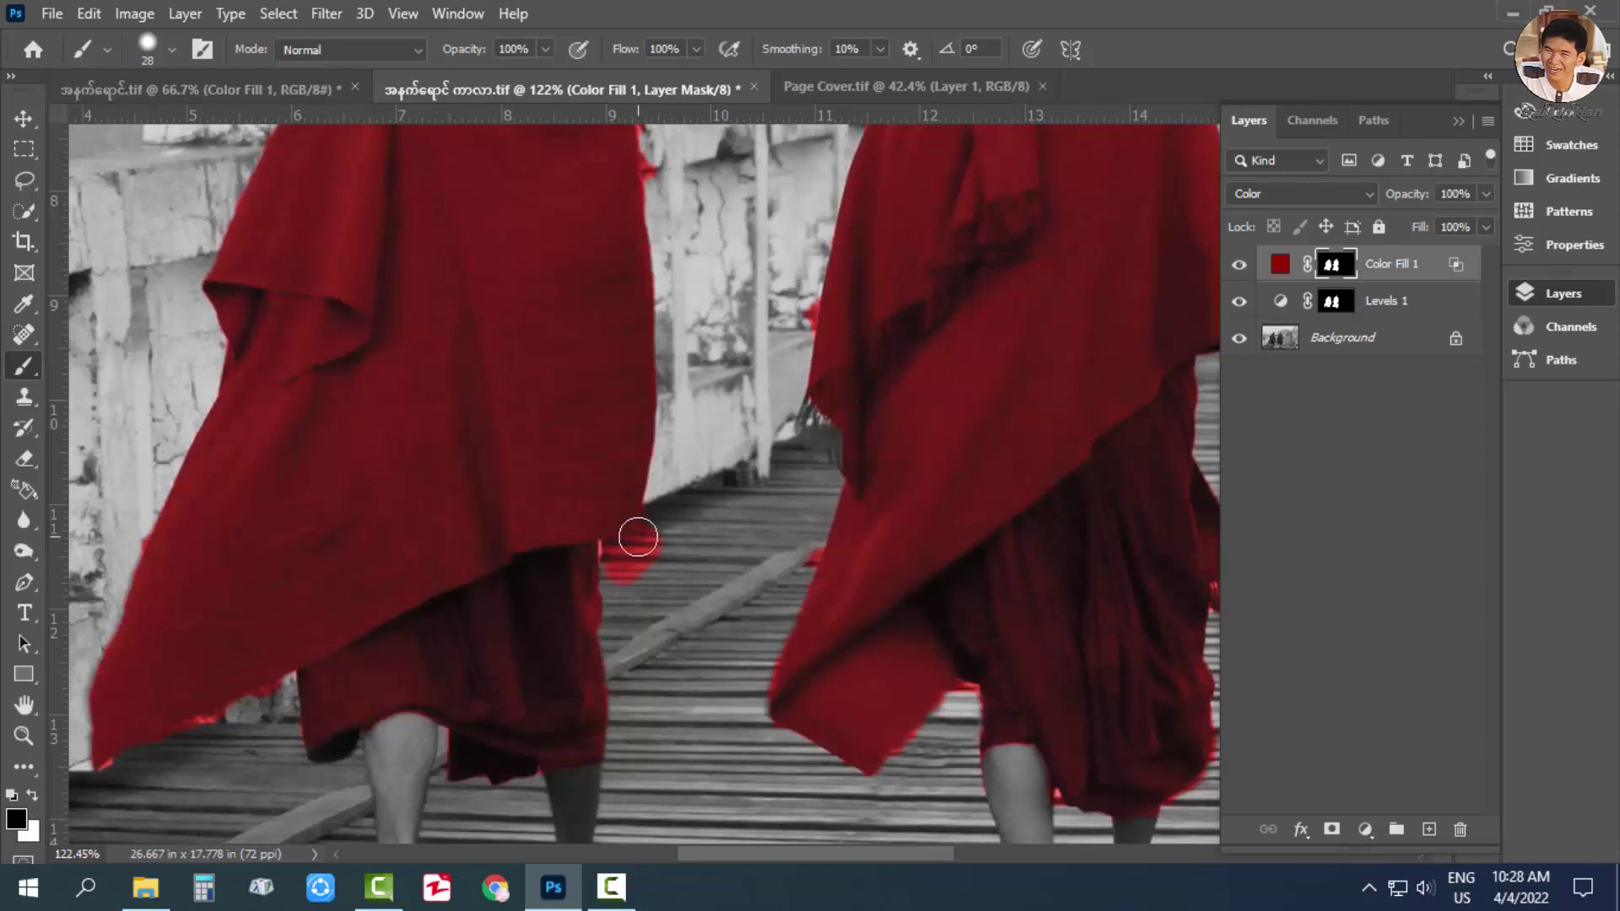
mouse_move(633, 535)
mouse_down()
mouse_move(637, 561)
mouse_move(621, 558)
mouse_up()
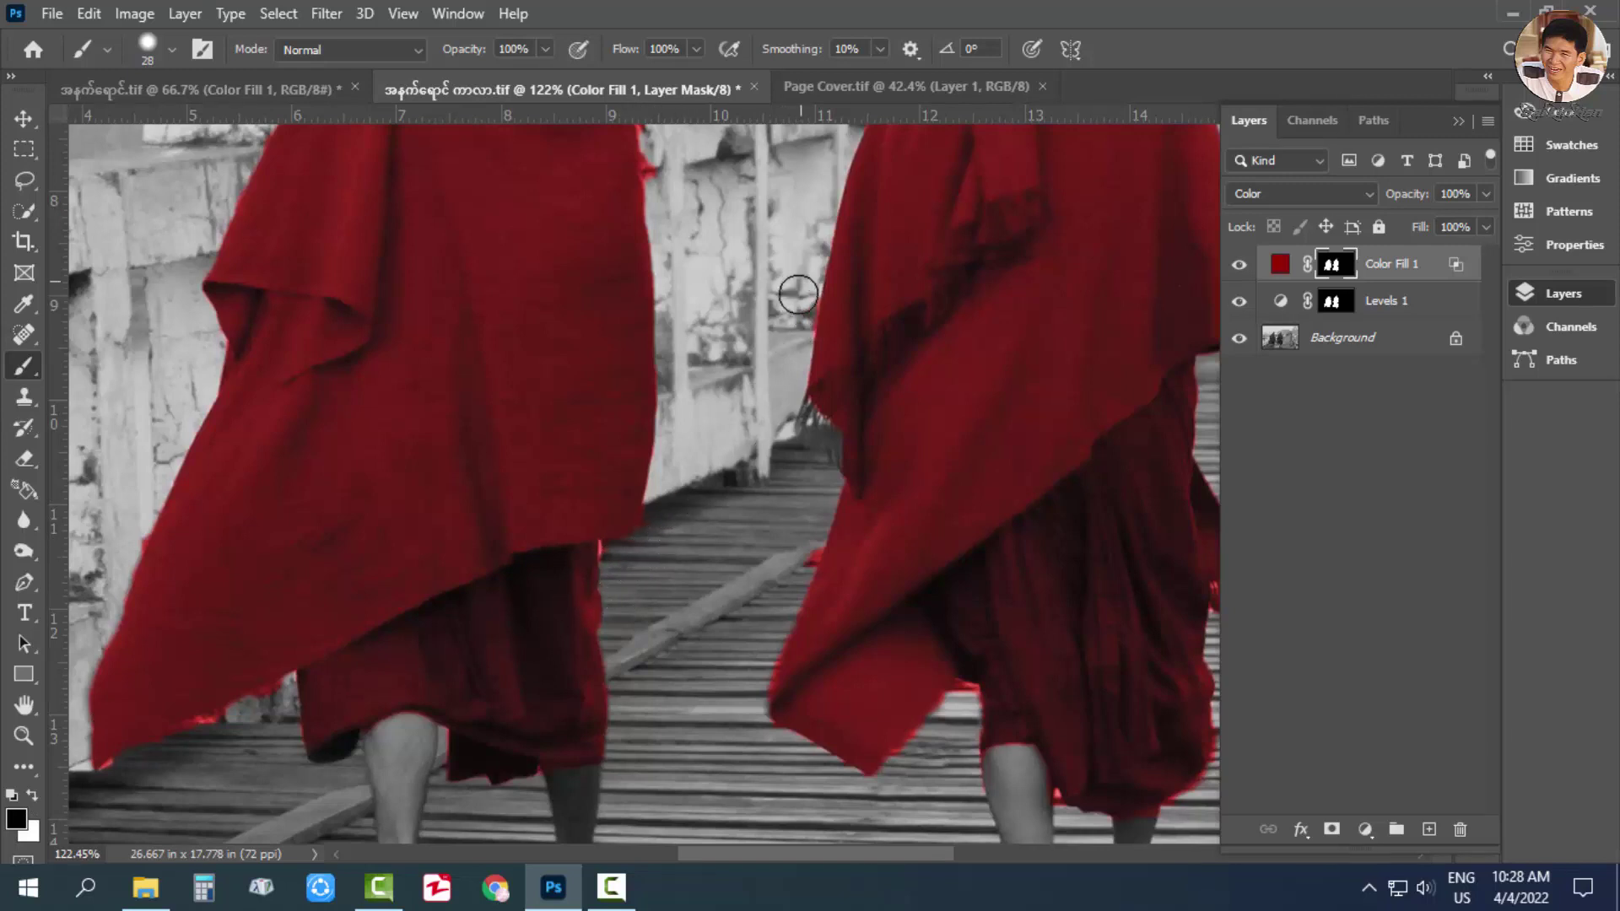
drag(653, 408, 637, 664)
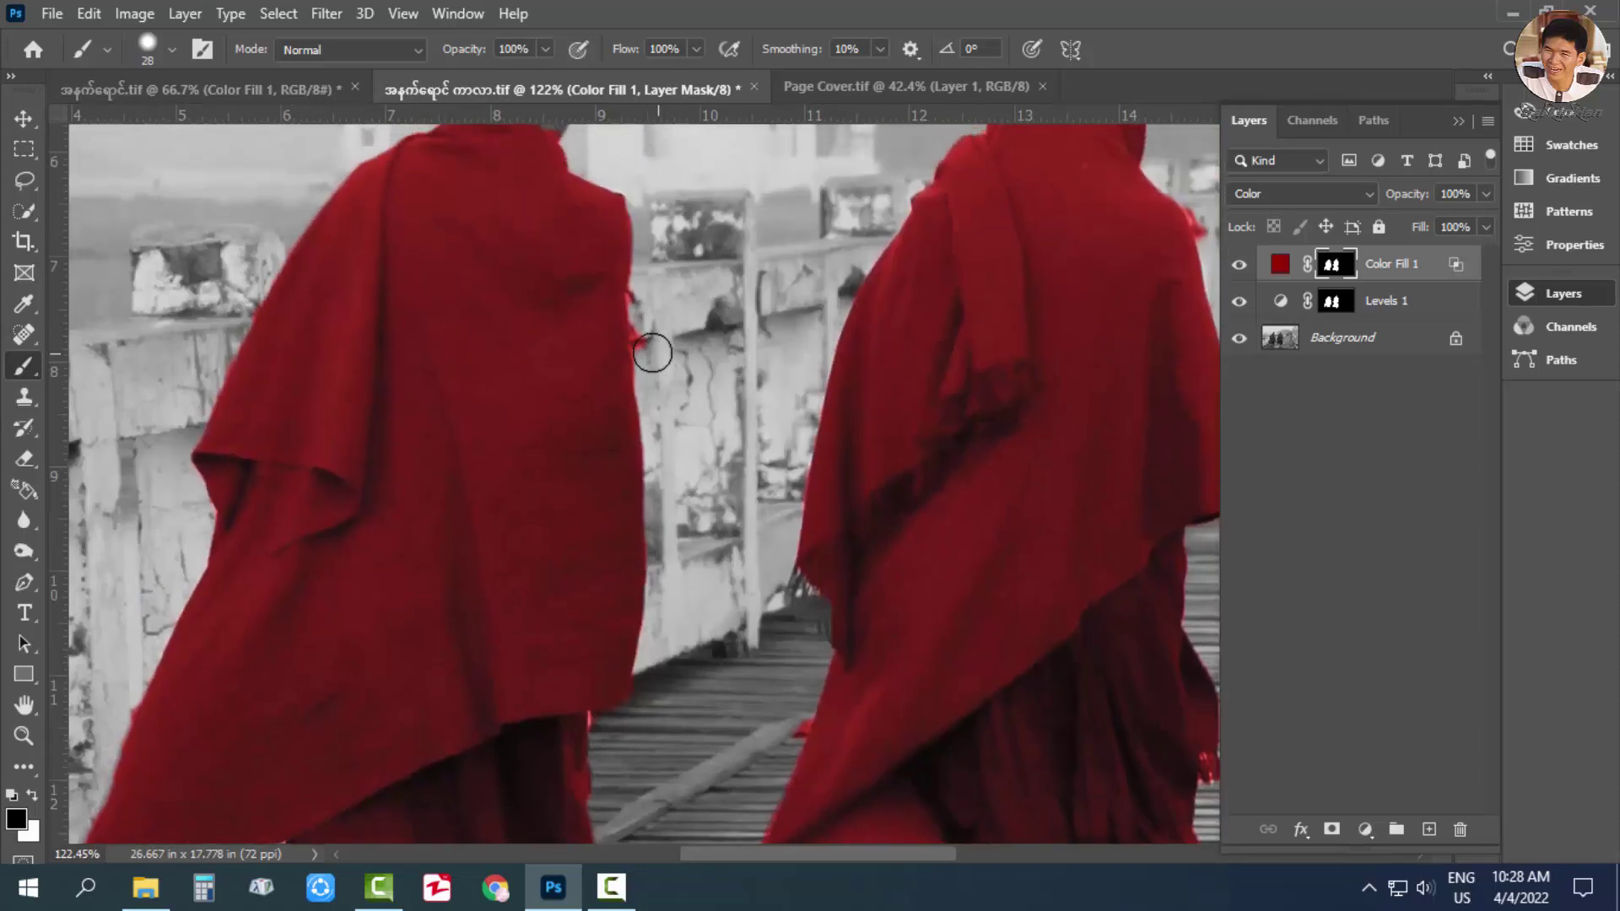
drag(652, 288, 658, 397)
Paint black on the Color Fill 1 mask over the red spill around the hooded monk's robe and lower hem.
drag(597, 524, 428, 668)
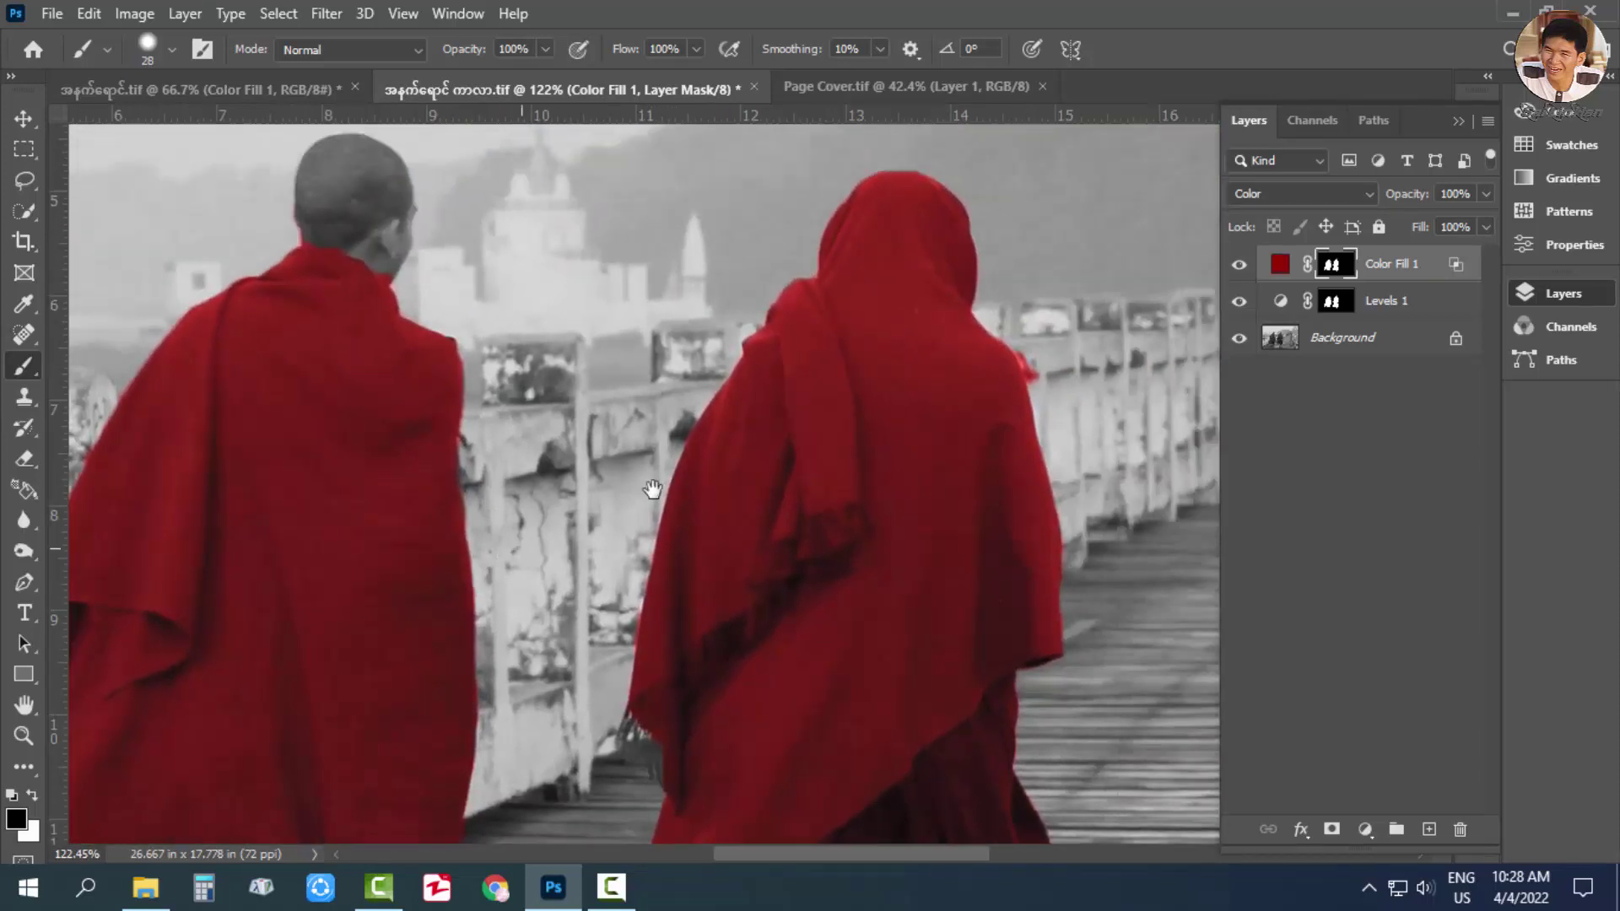
scroll(1048, 372, down, 10)
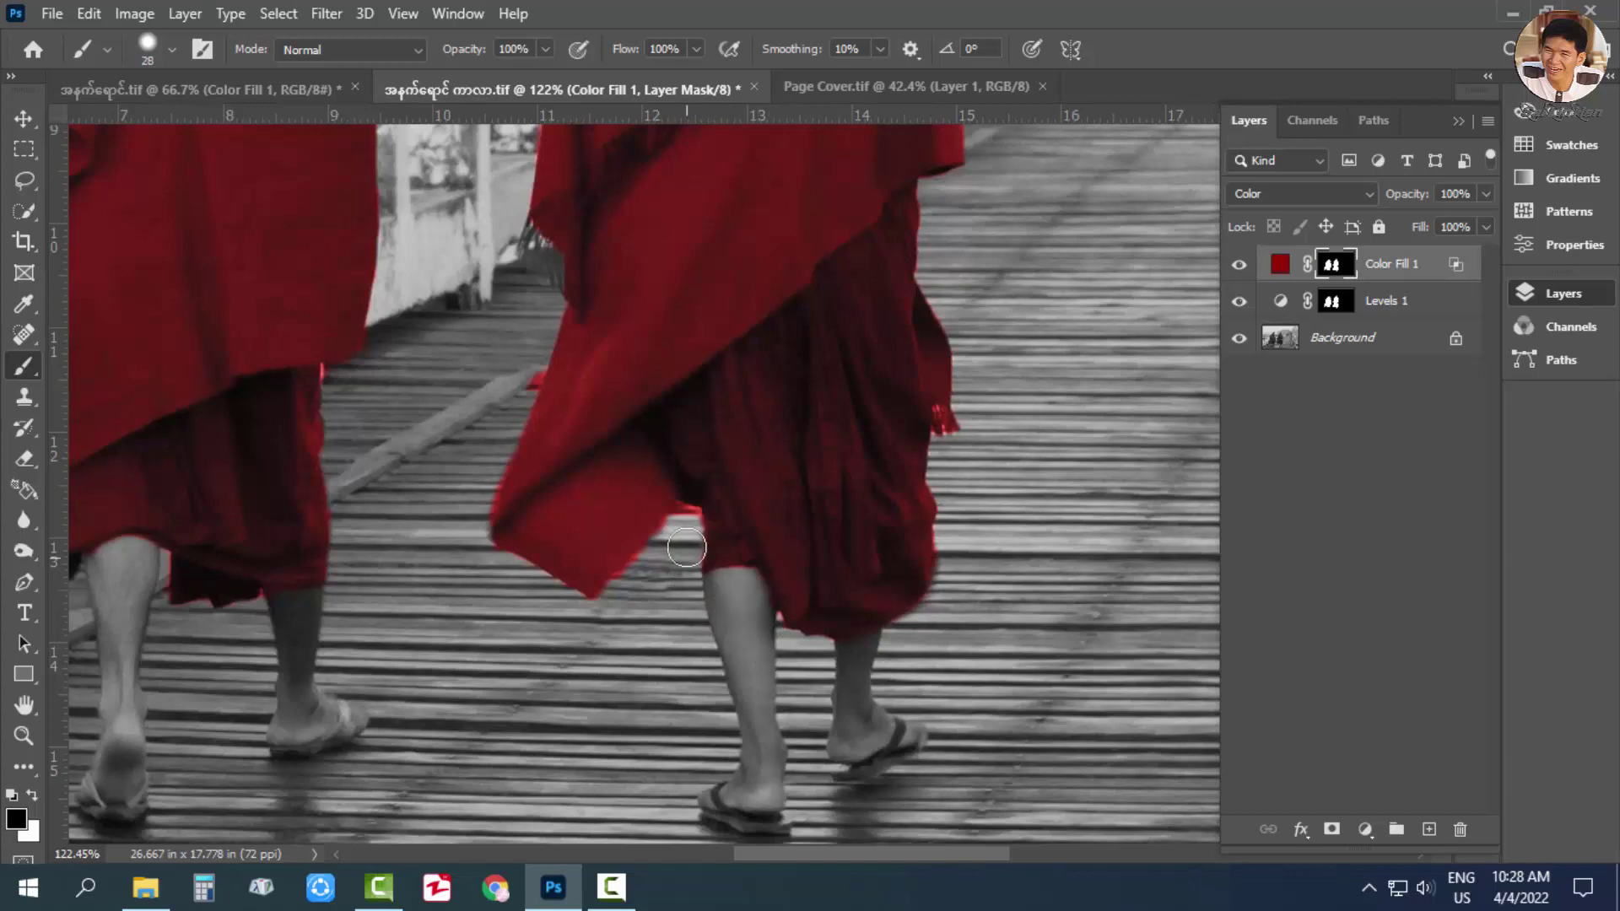
scroll(938, 462, left, 5)
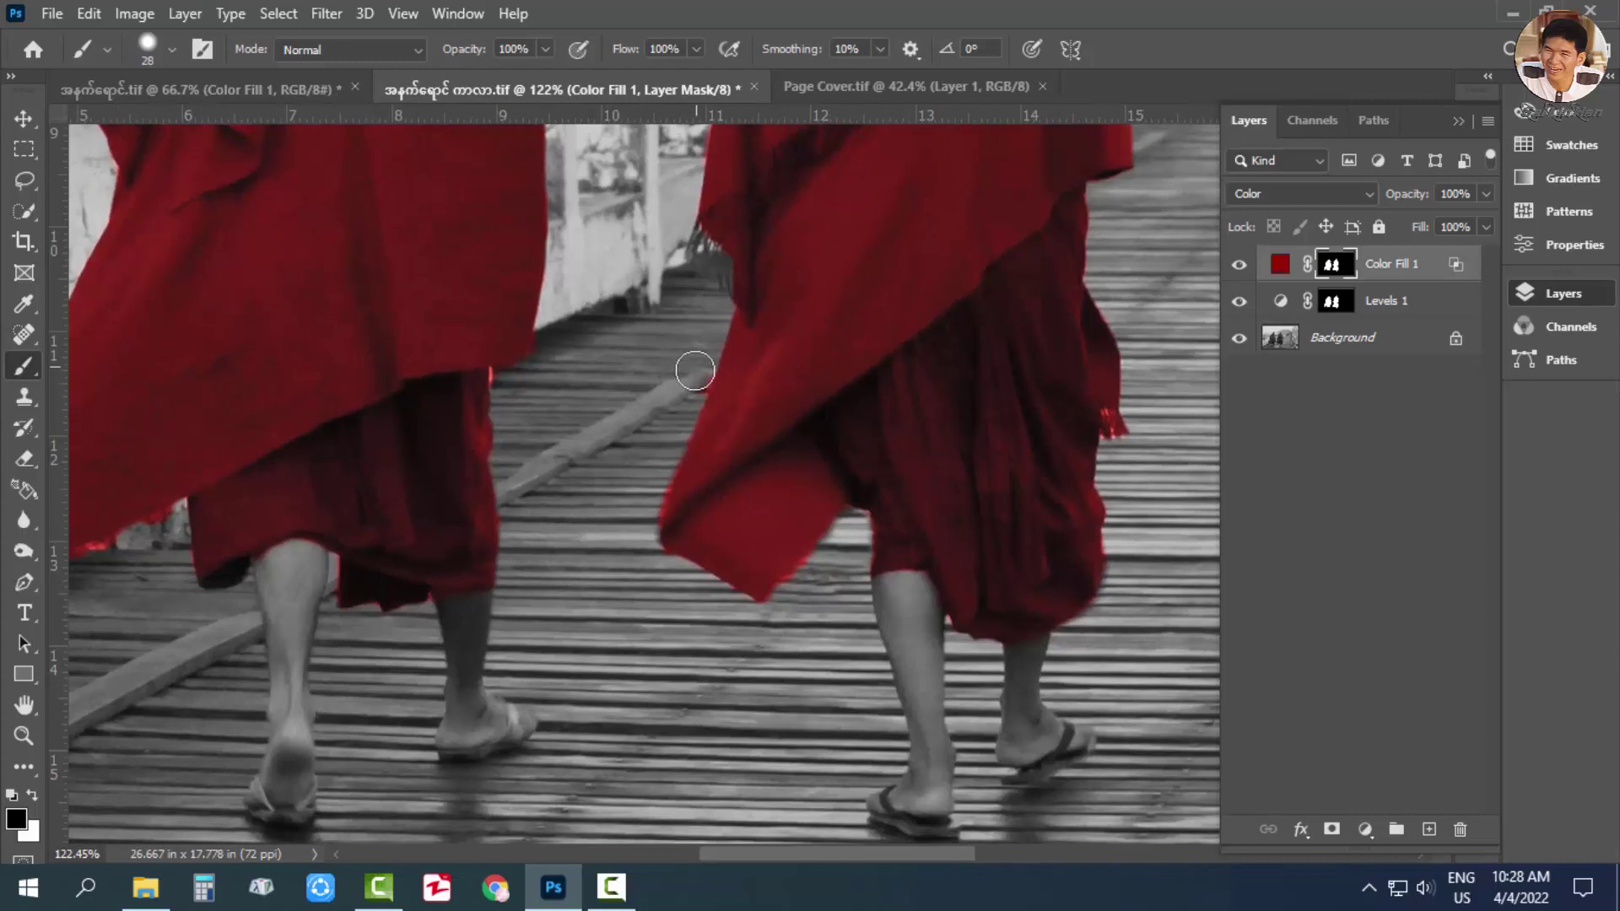
Clean the red spill from the left monk's lower hem and left robe edge by painting black on the Color Fill 1 mask.
drag(549, 432, 995, 374)
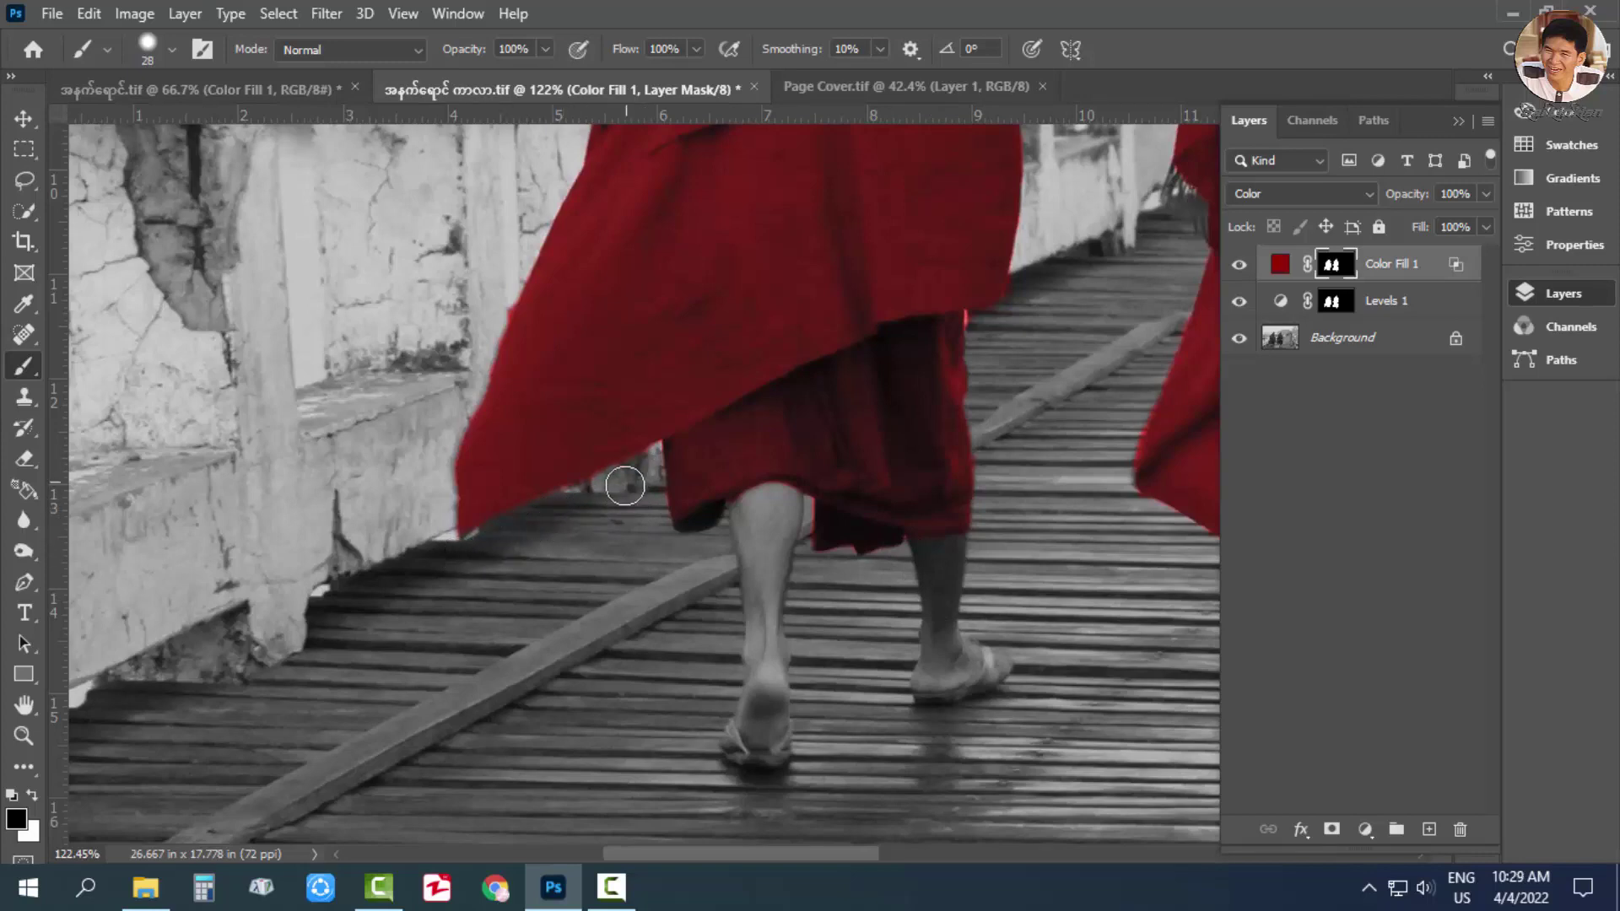
scroll(607, 489, up, 3)
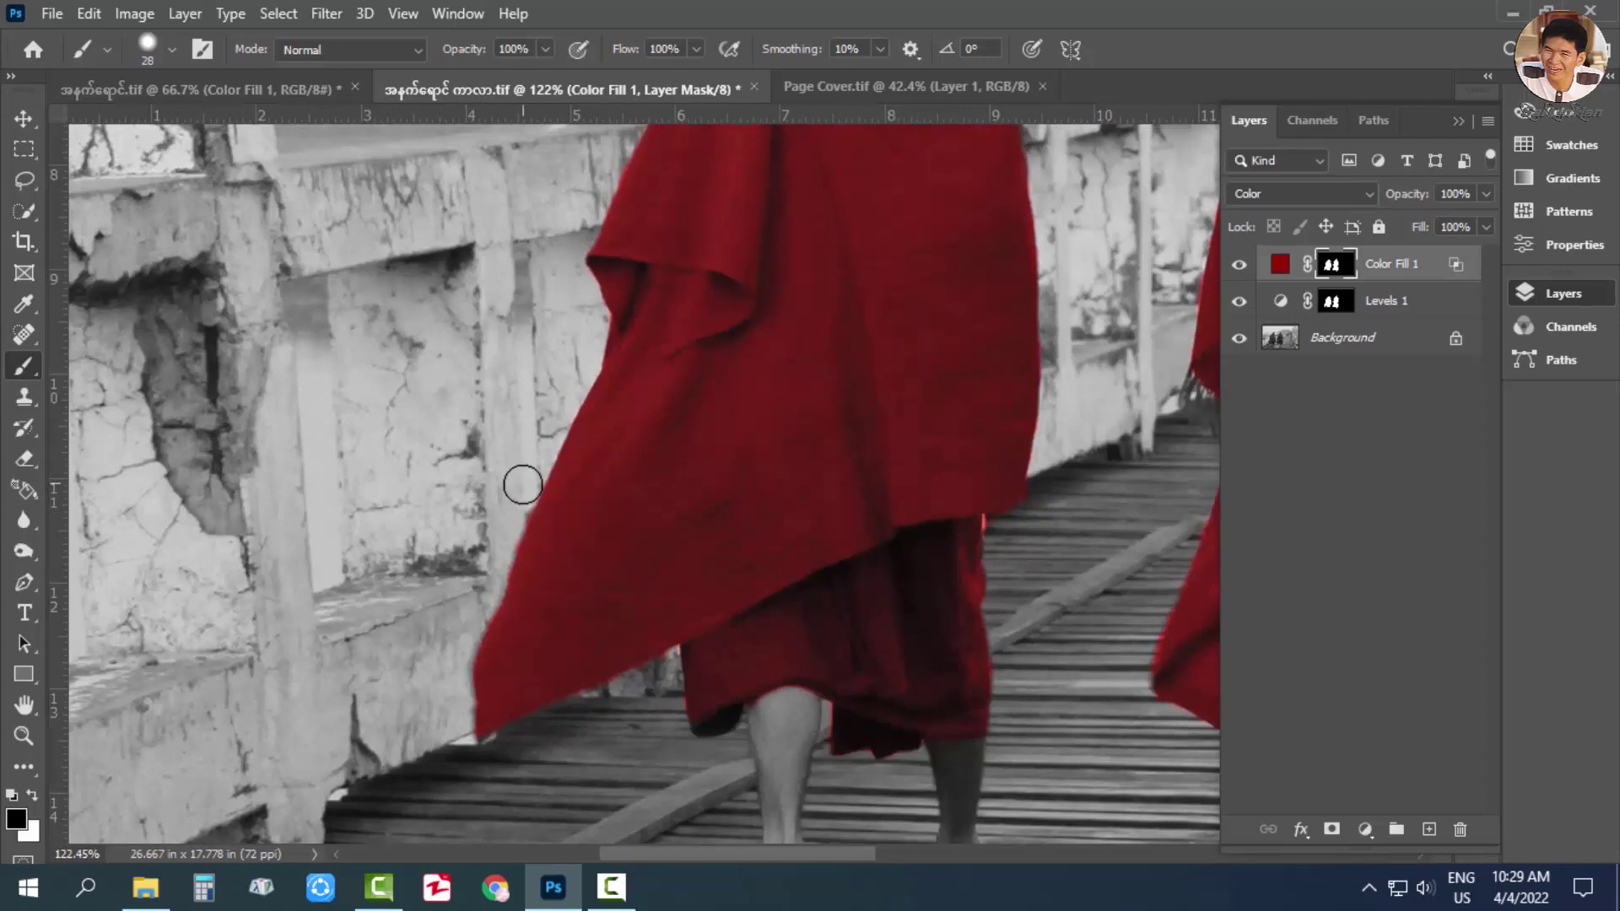
drag(540, 405, 494, 664)
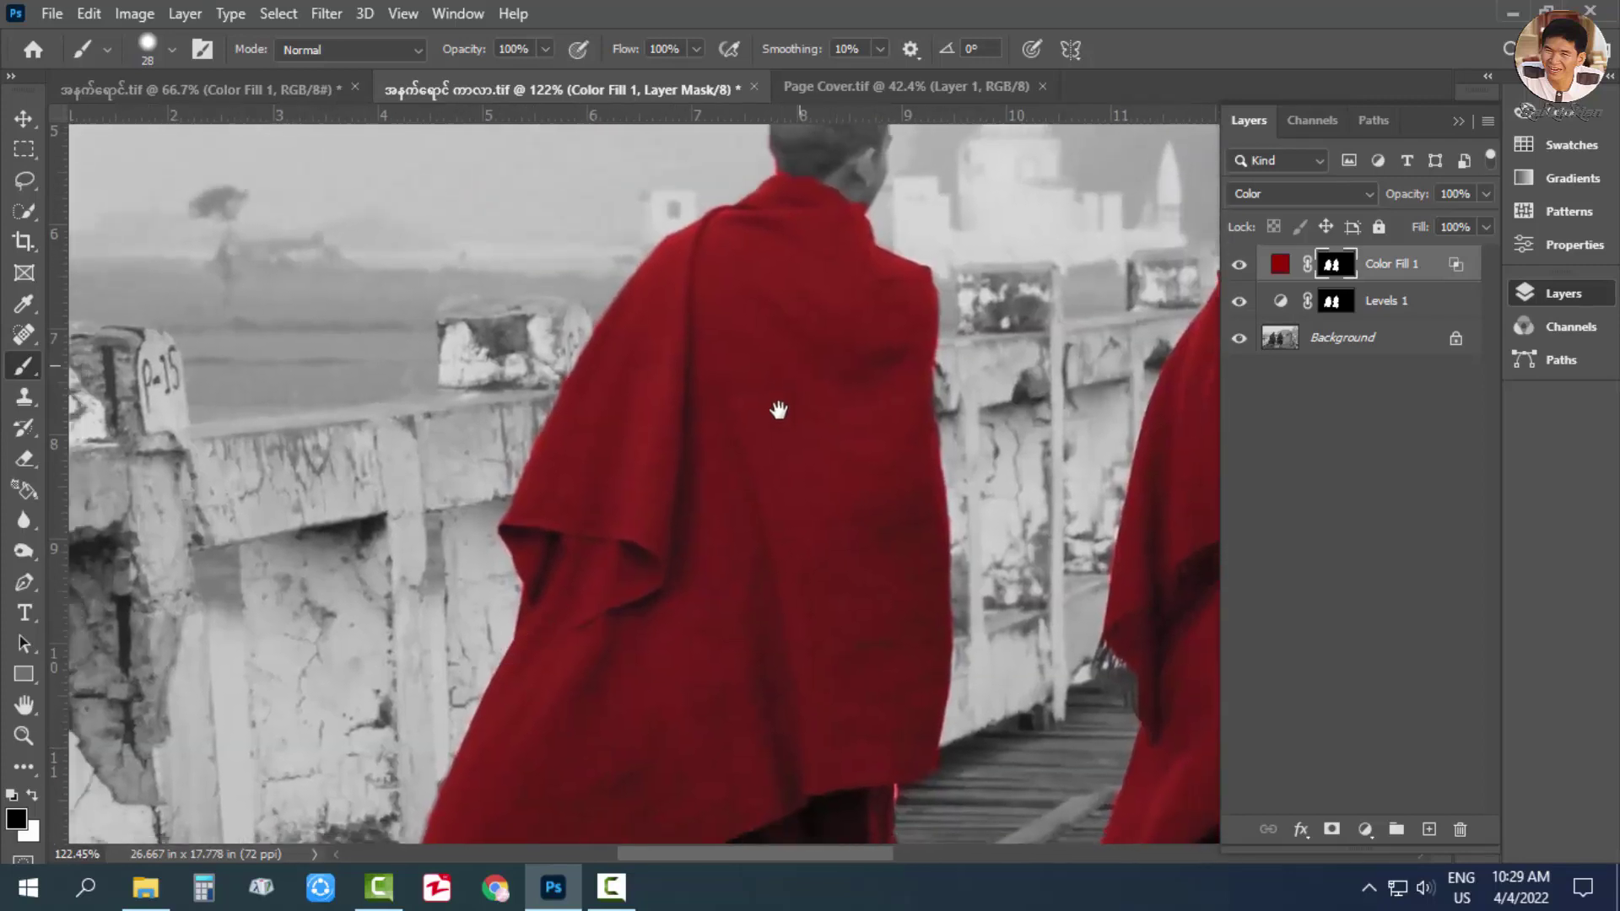
Examine the recoloured monks in the whole photo and compare the result with the blue suit document.
scroll(717, 292, down, 6)
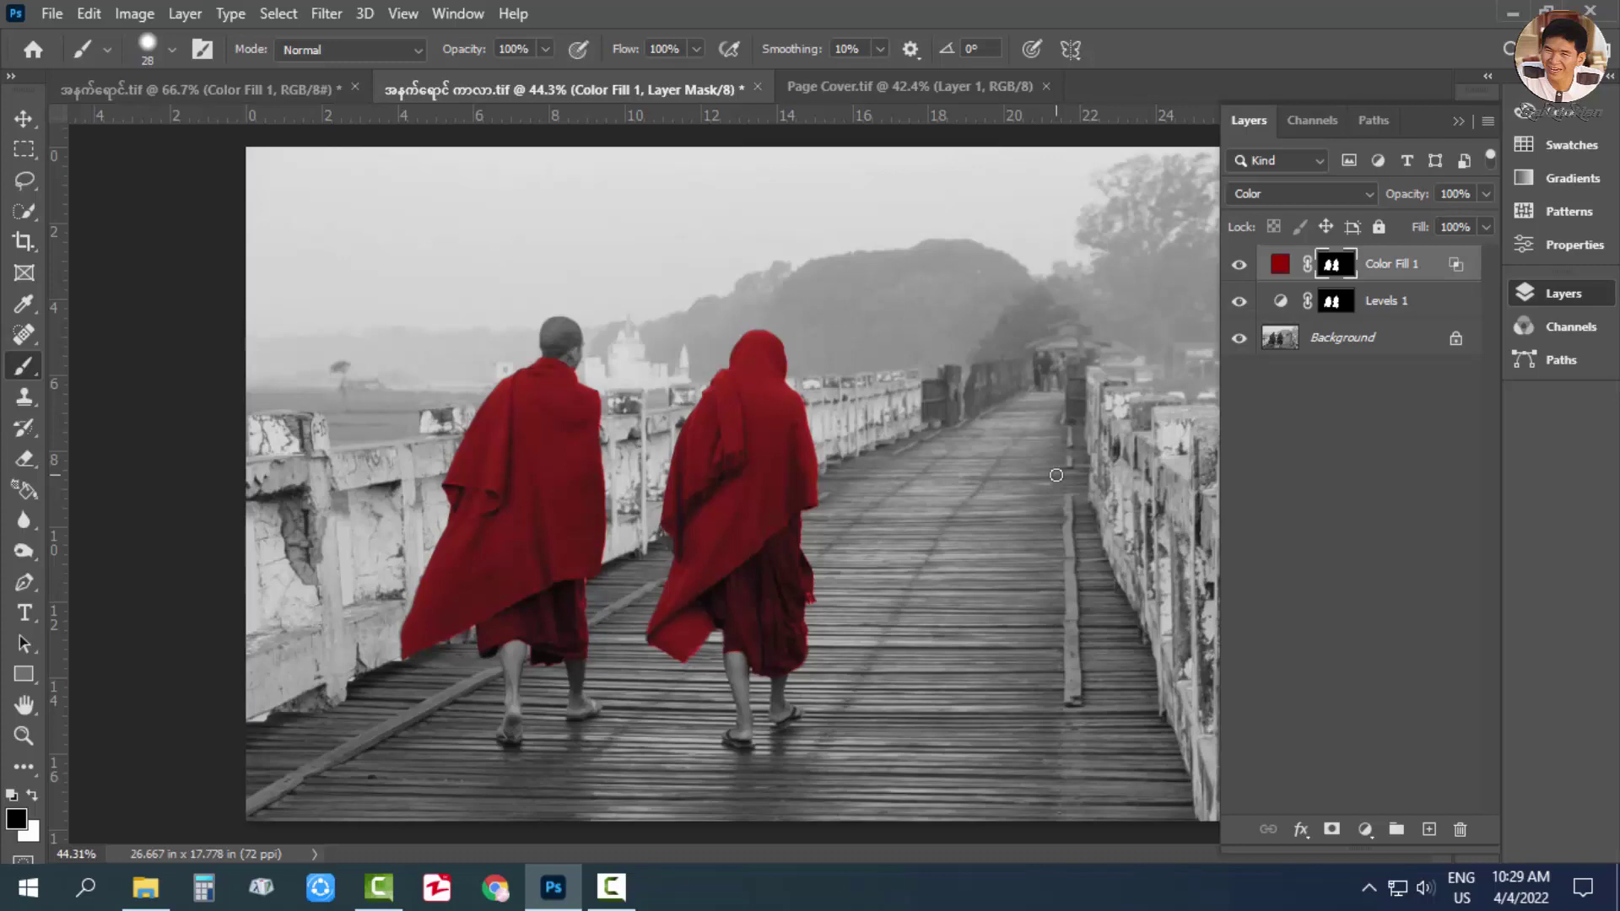
scroll(759, 550, down, 3)
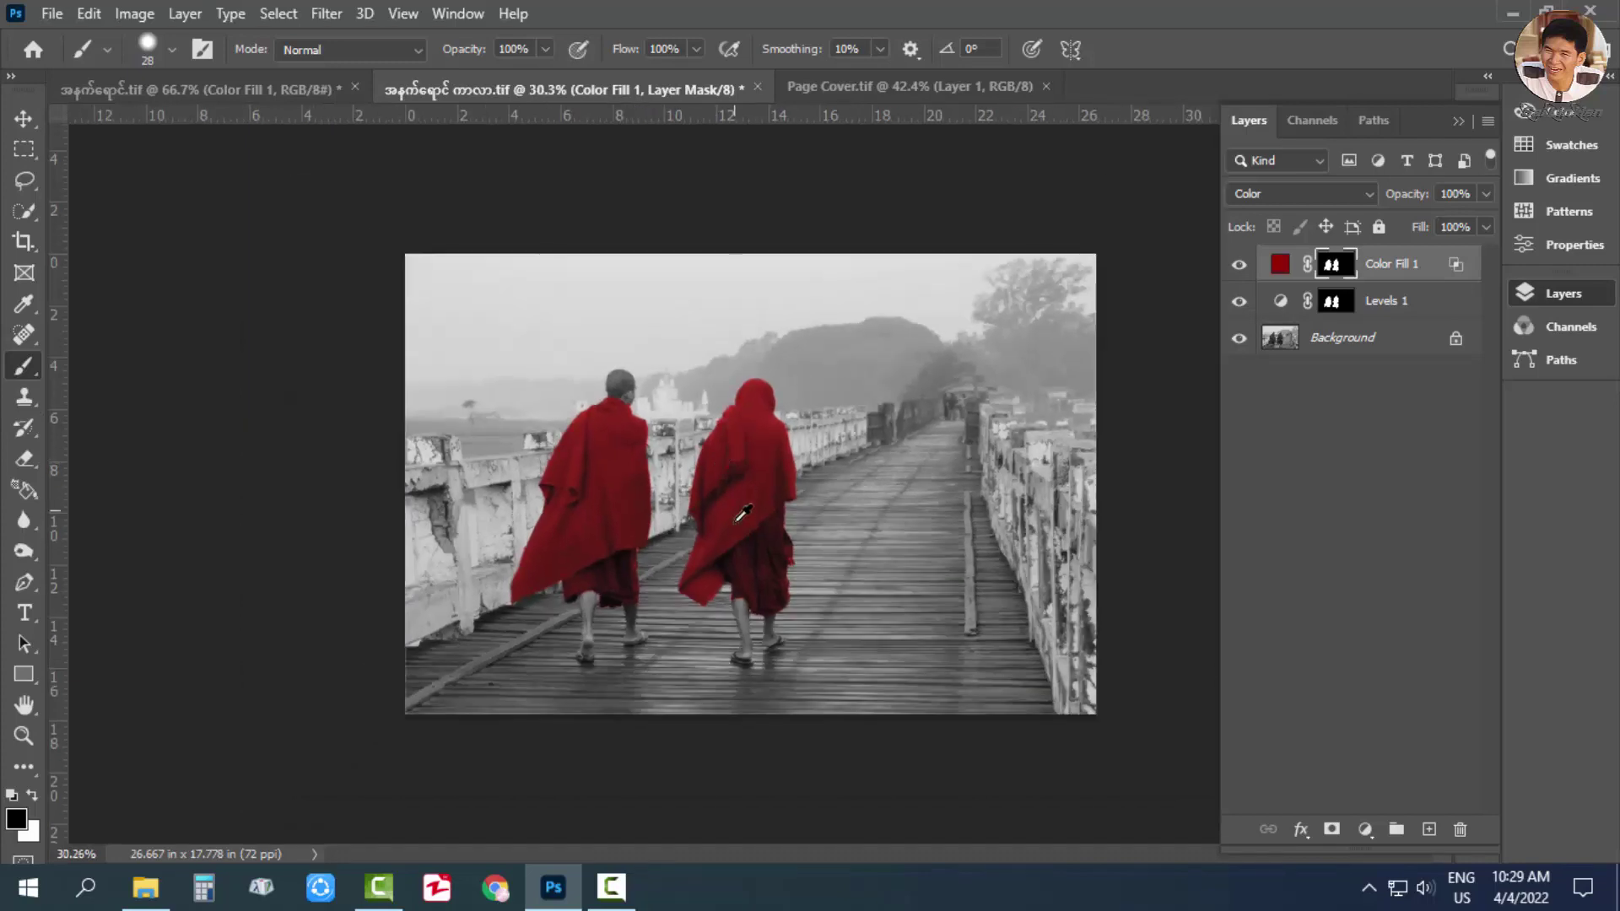
scroll(744, 552, up, 2)
scroll(951, 455, down, 1)
scroll(951, 460, up, 2)
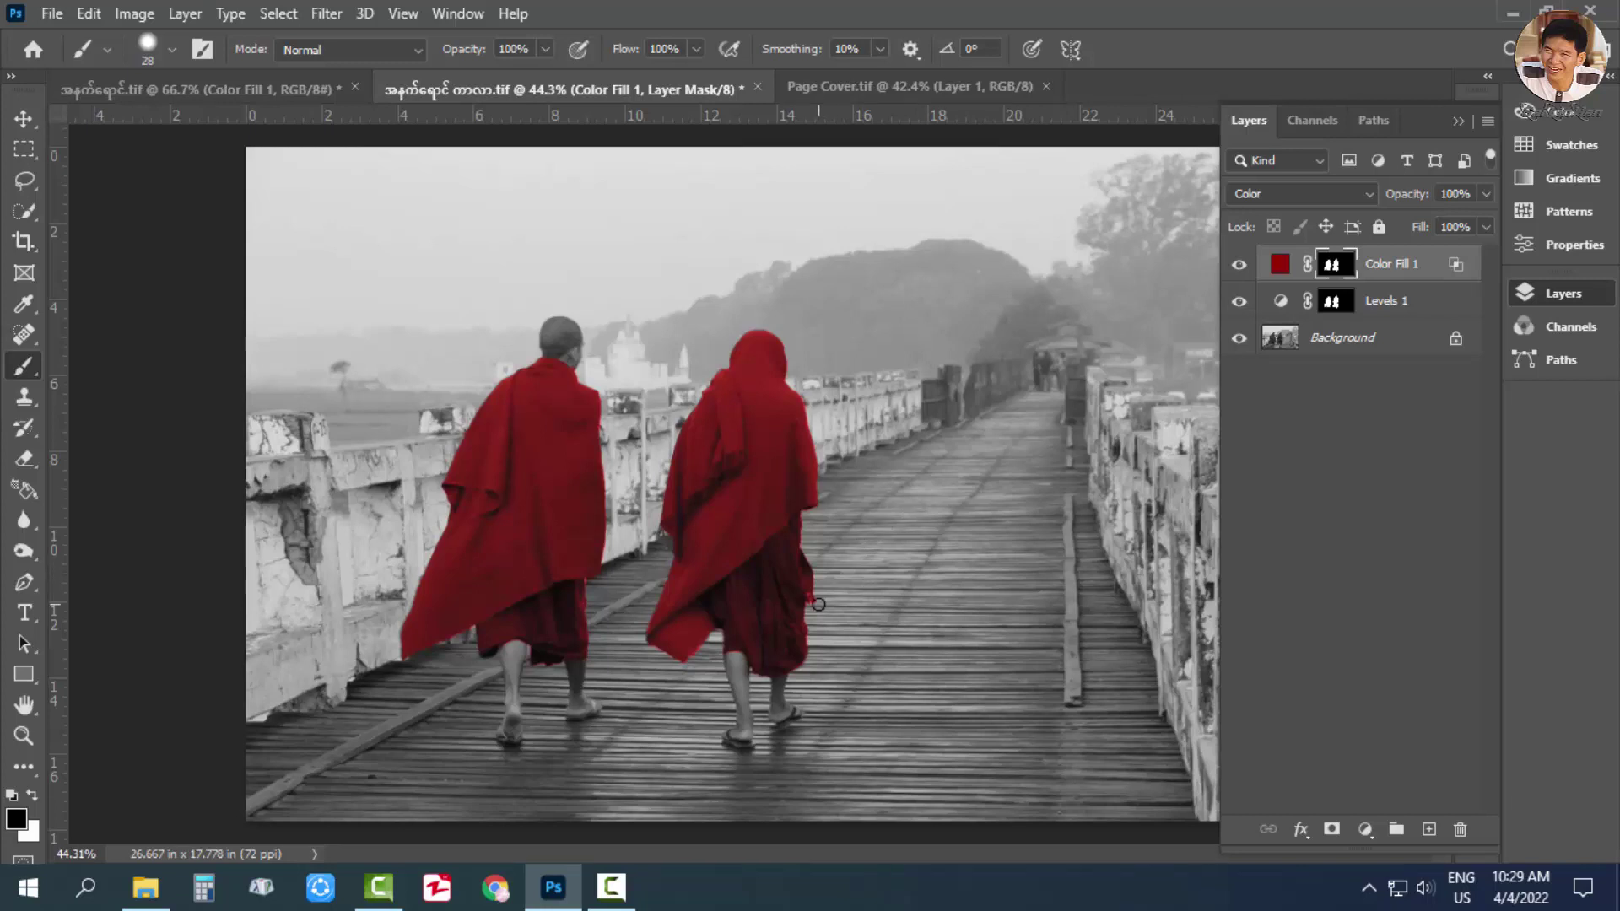
key(ctrl+shift+Tab)
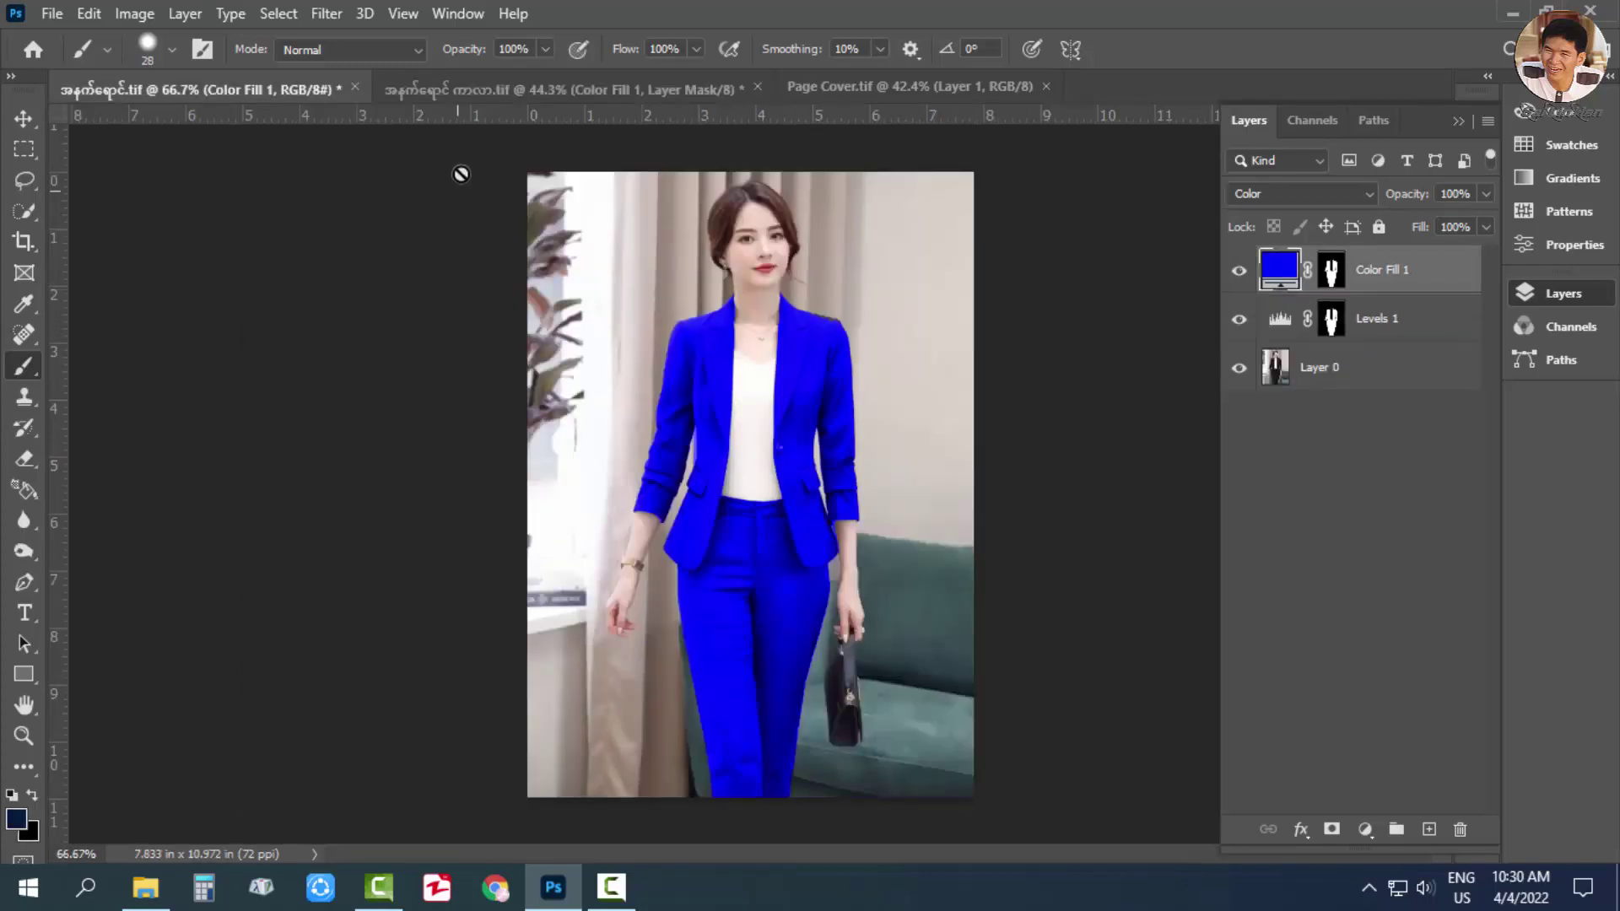
click(506, 97)
click(368, 89)
click(472, 92)
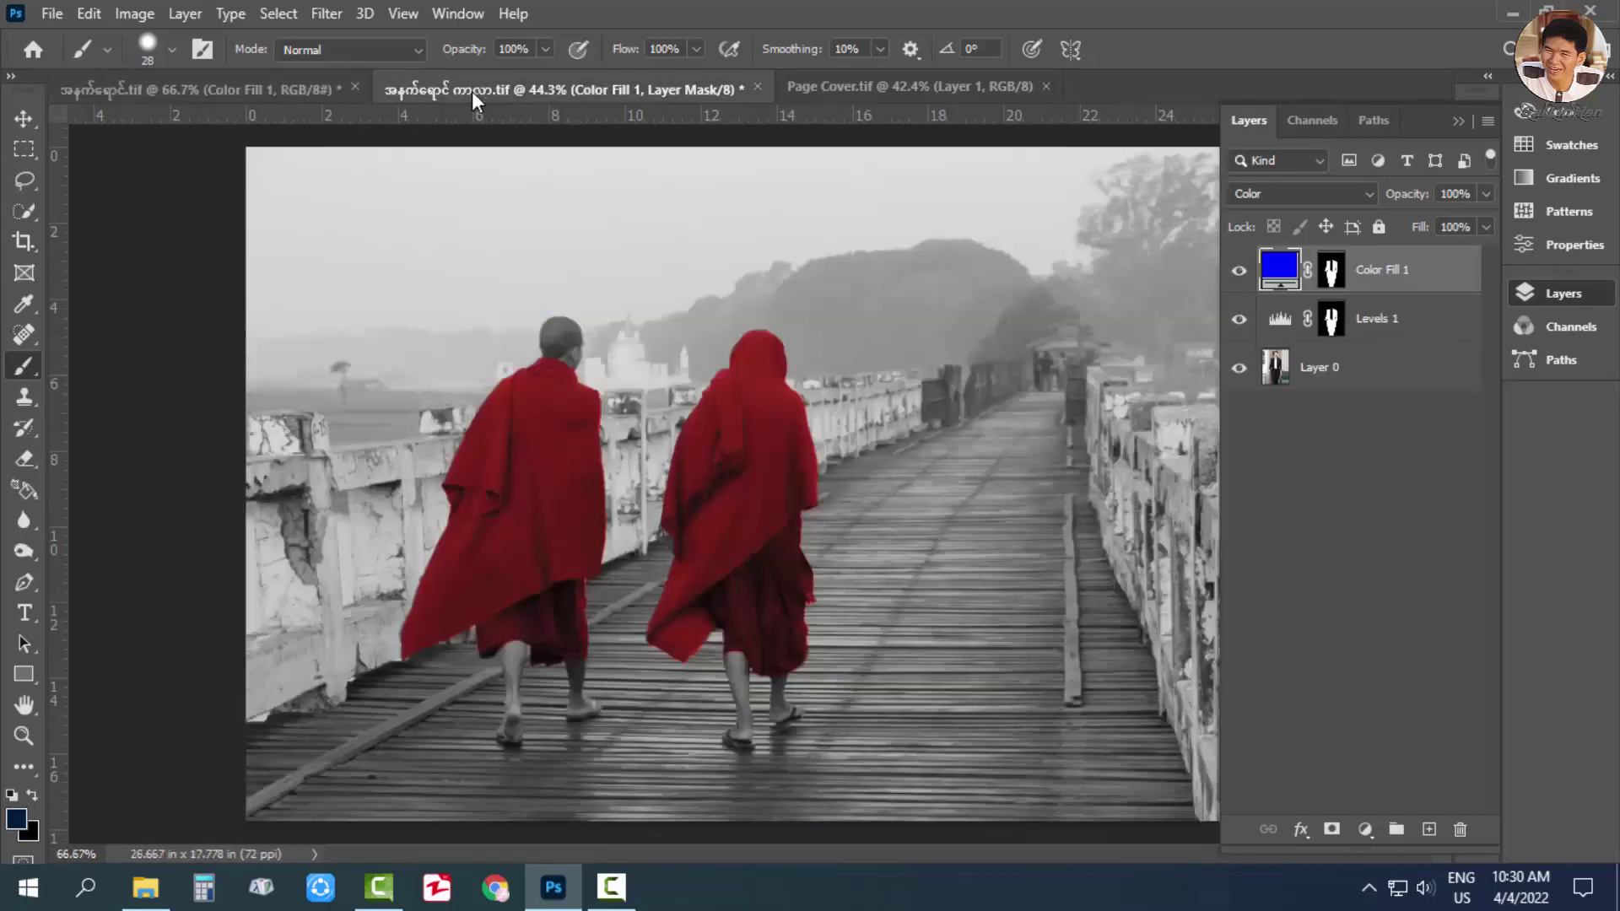